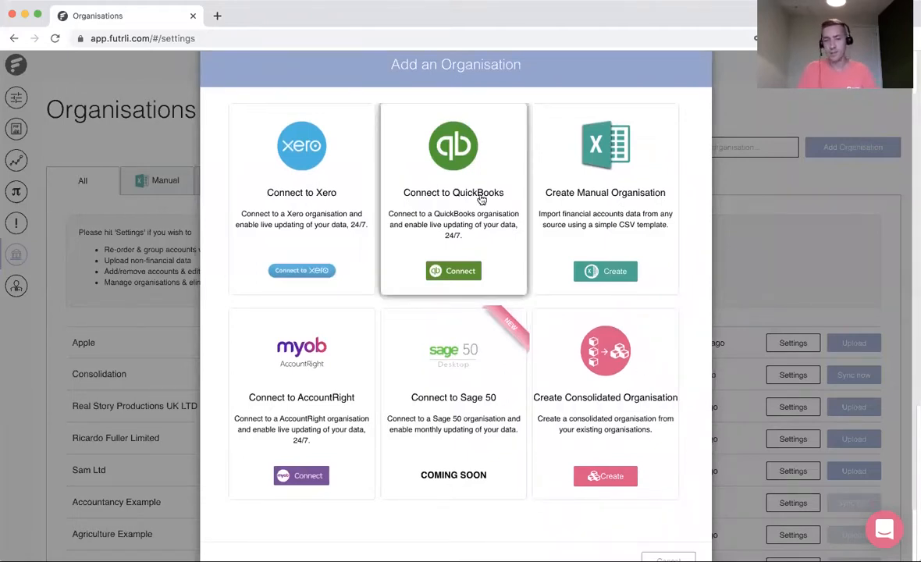
Dismiss the Add an Organisation options without adding one and open Forecasts & Budgets.
scroll(696, 460, "down", 2)
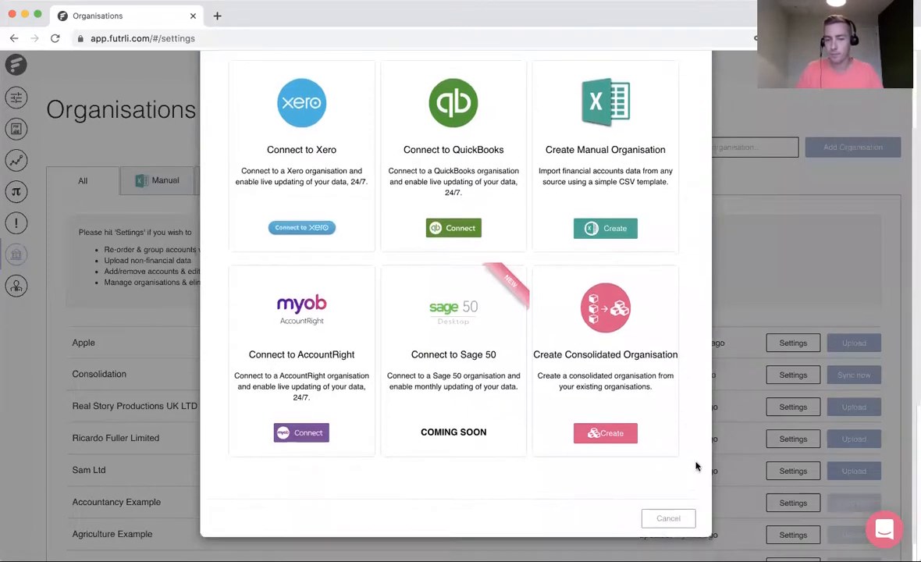
left_click(676, 519)
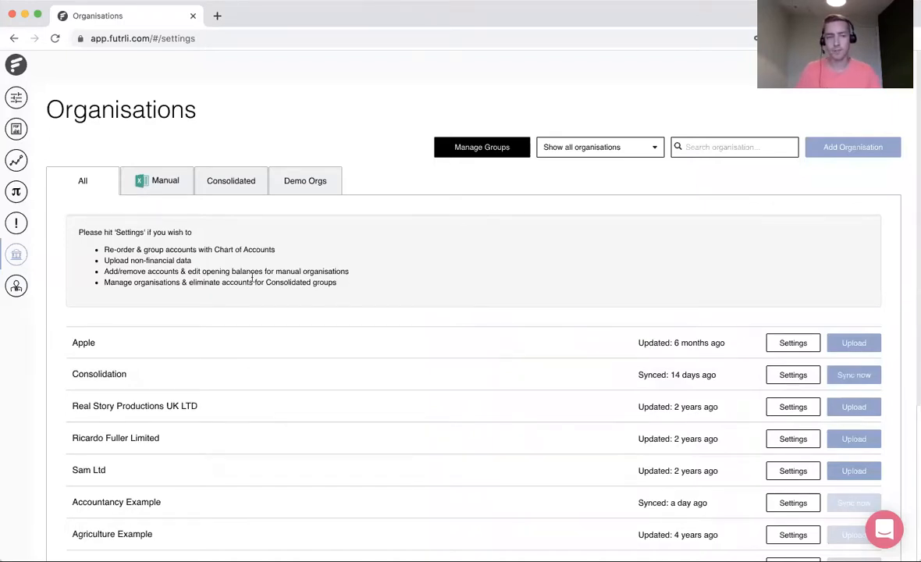
left_click(17, 166)
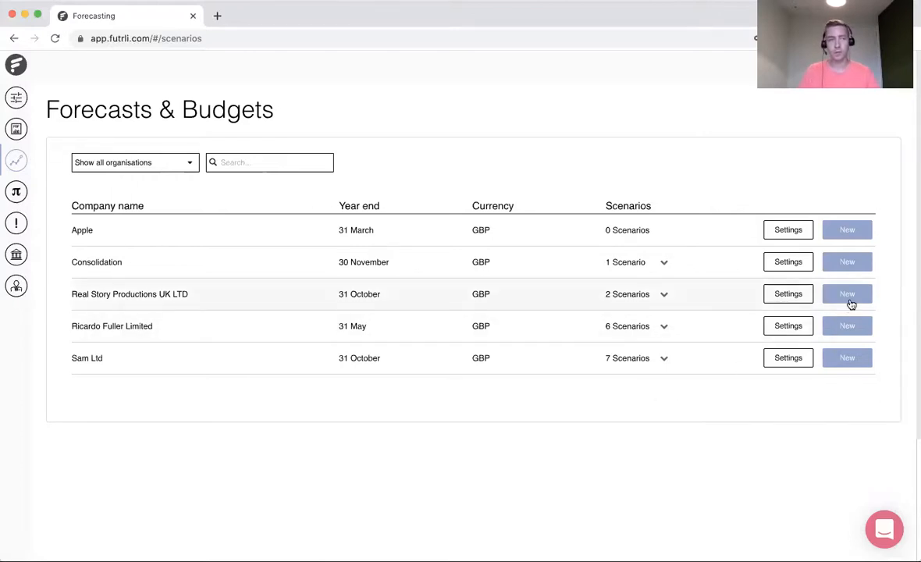
Try the Do not pay tax frequency in Real Story Productions UK LTD's organisation settings, reselect Quarterly, and cancel the settings.
left_click(795, 294)
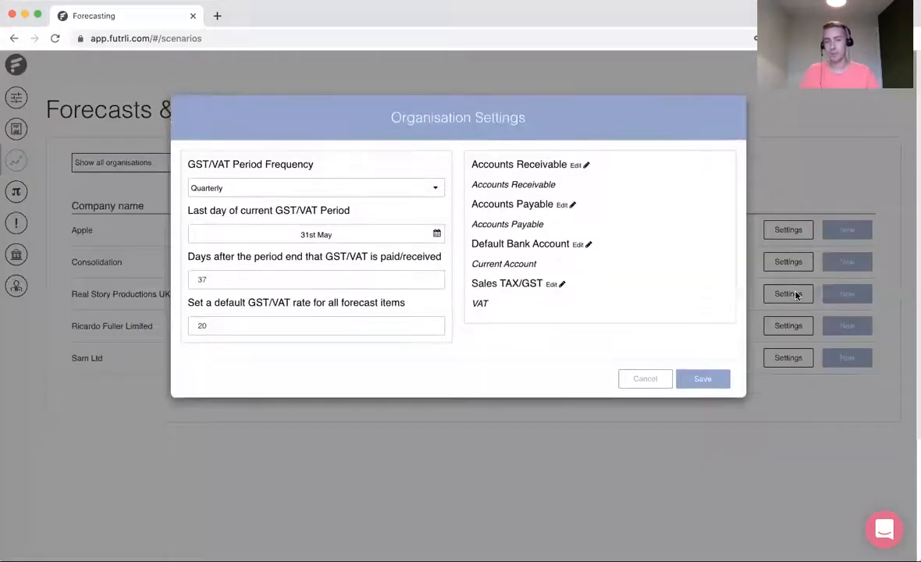
left_click(388, 186)
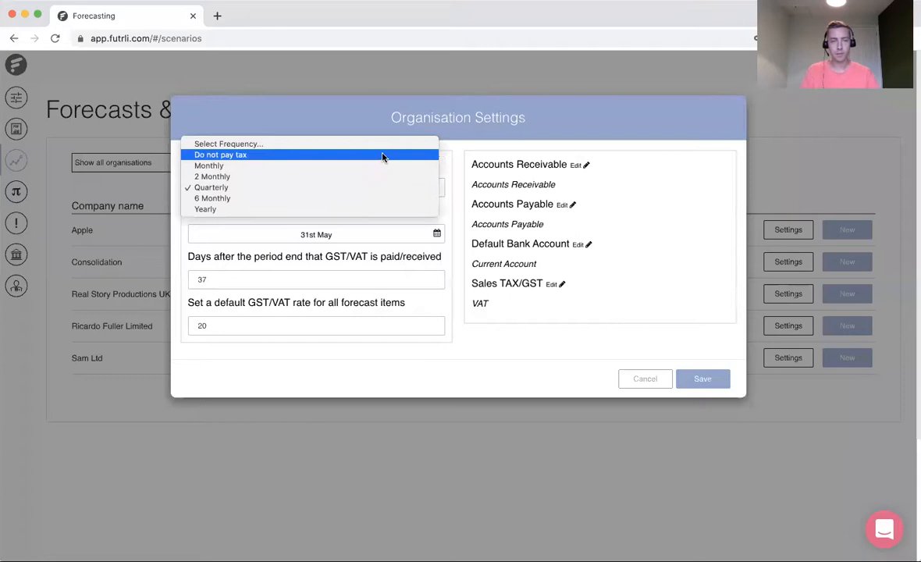
left_click(383, 155)
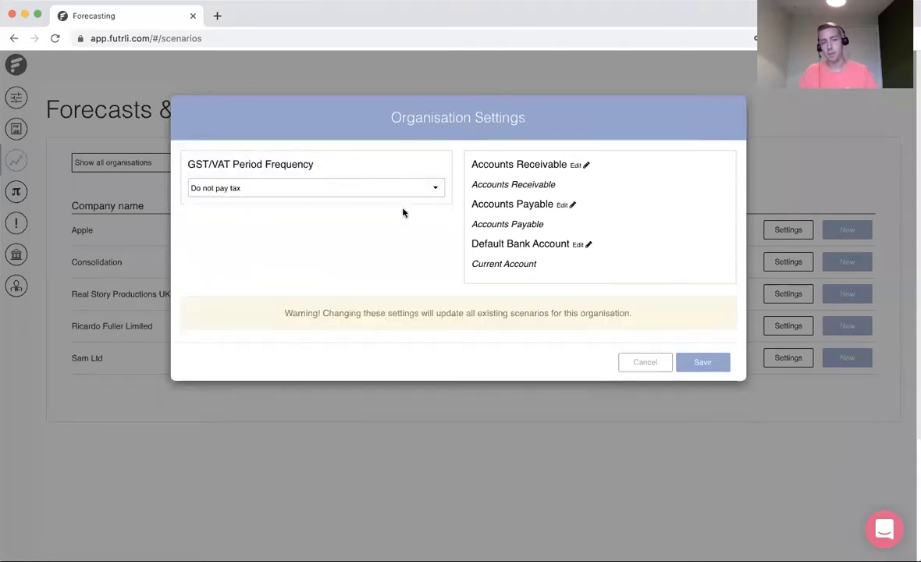
left_click(372, 187)
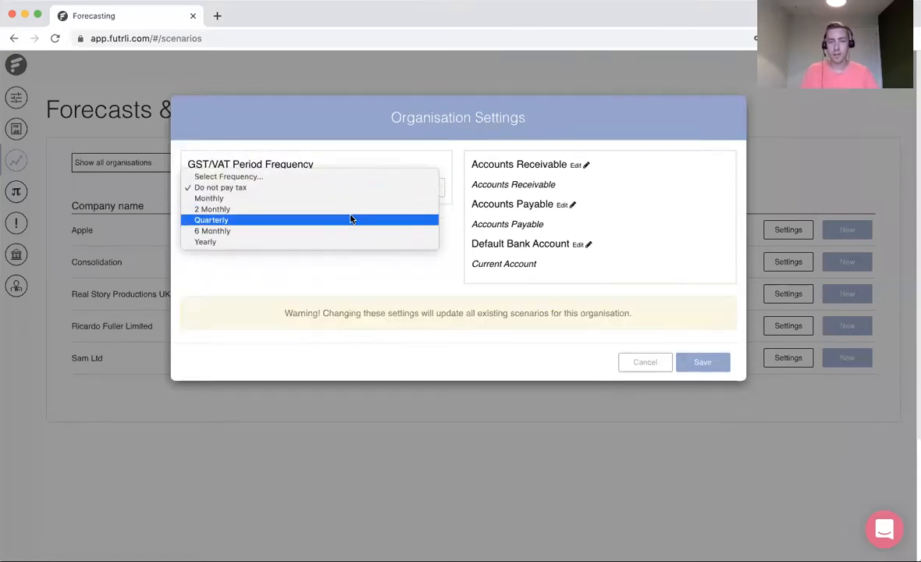
left_click(350, 220)
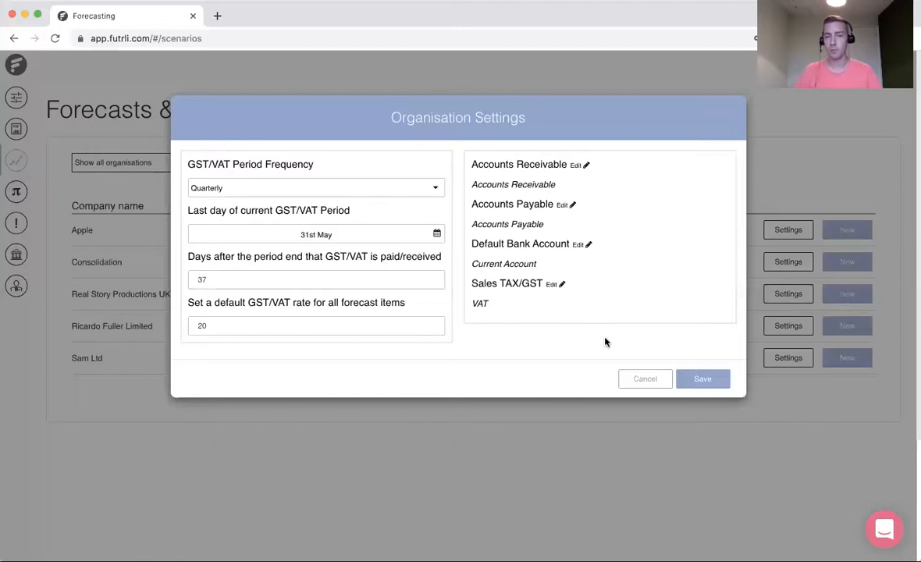
left_click(644, 379)
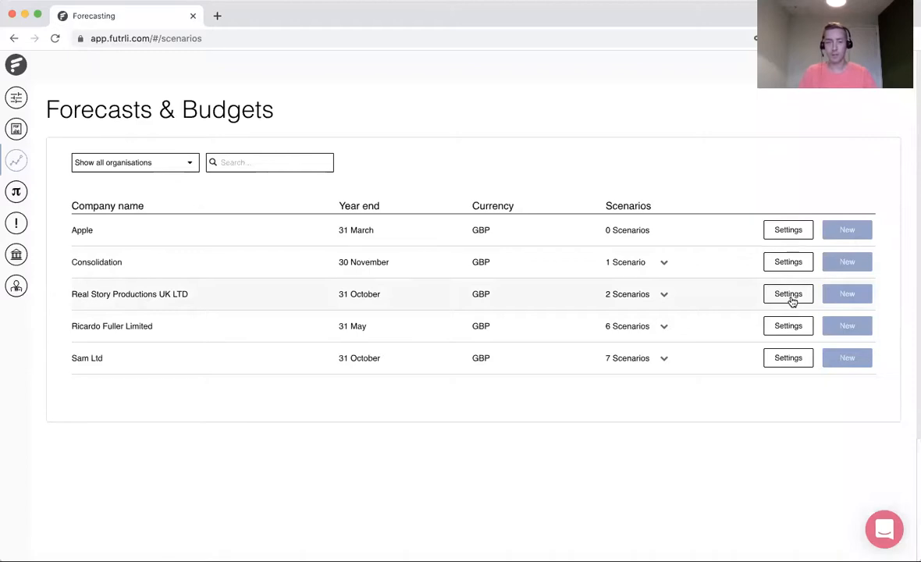
Start a new Real Story Productions UK LTD scenario from last year's actuals using Quick Create.
left_click(854, 301)
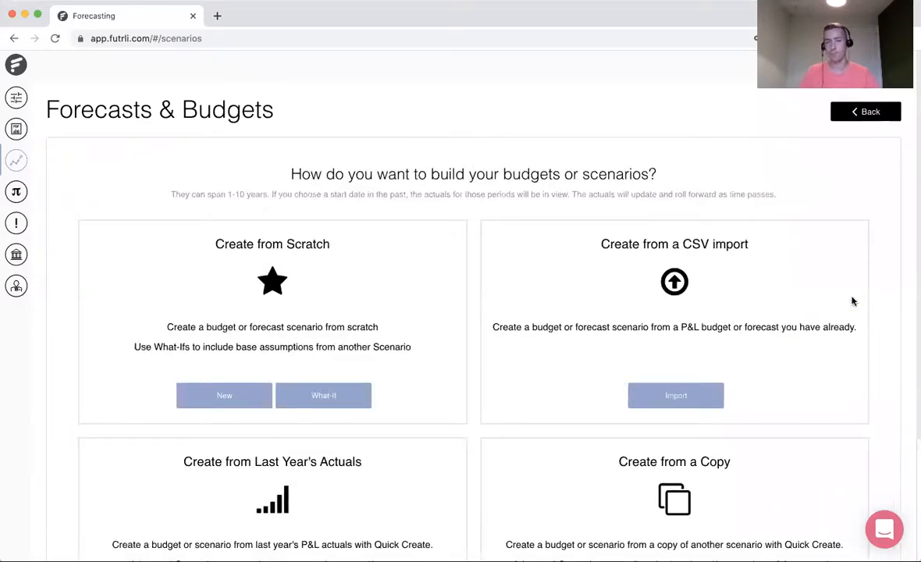
scroll(863, 354, "down", 2)
scroll(863, 354, "down", 2)
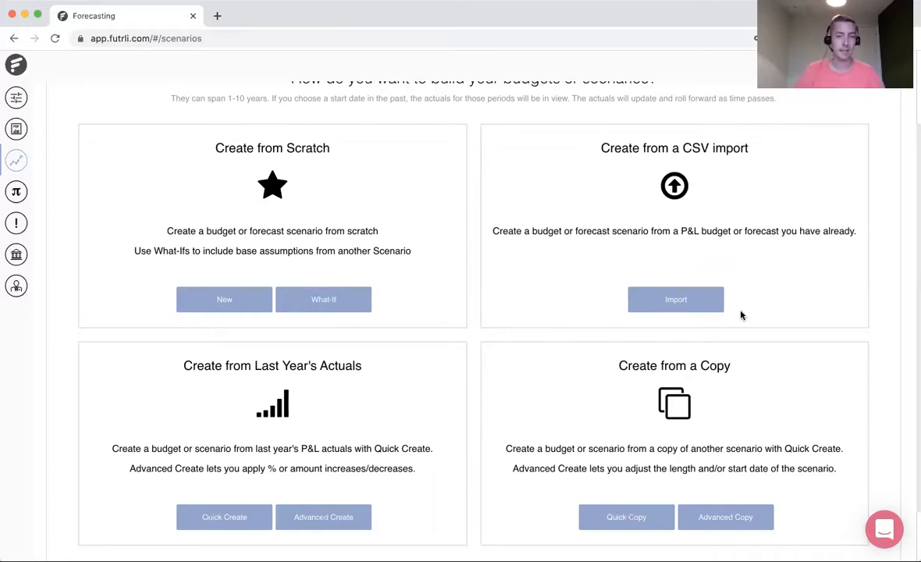
scroll(772, 471, "down", 2)
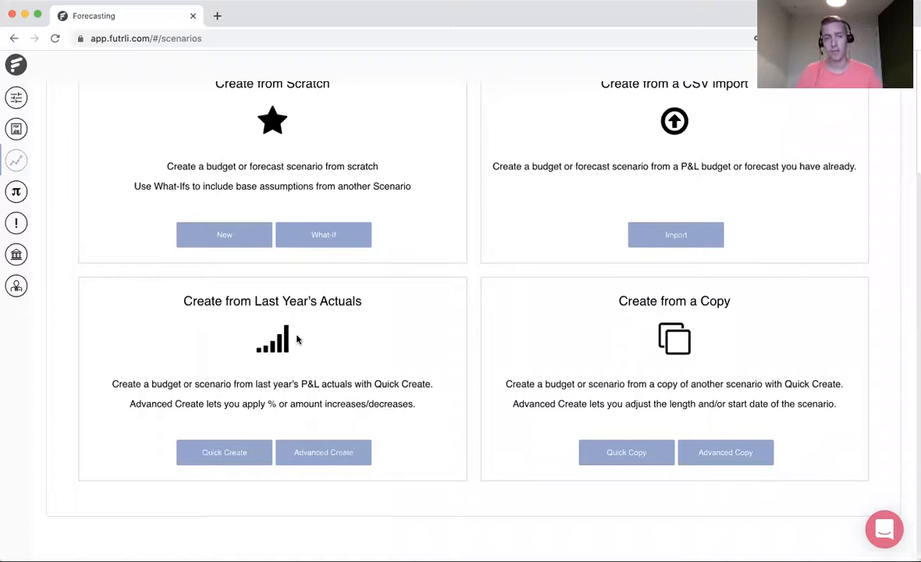
left_click(237, 459)
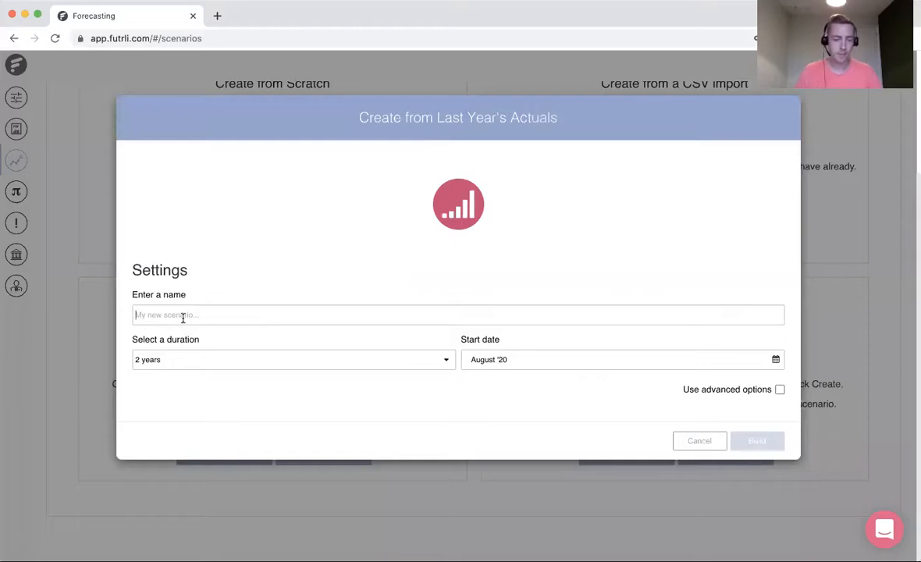
Name the new scenario "Last years actuals - test".
left_click(183, 314)
type("La")
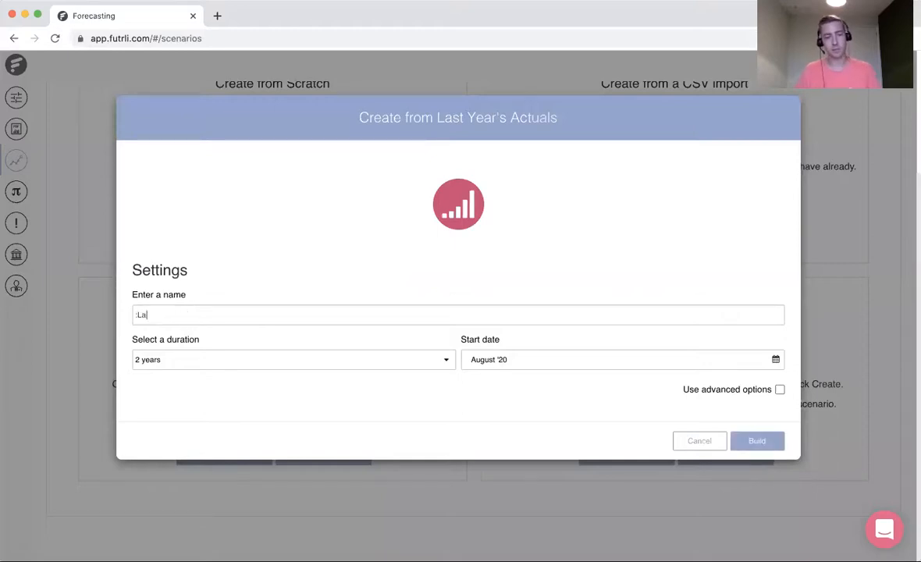
key("BackSpace")
key("BackSpace")
type("Last yea")
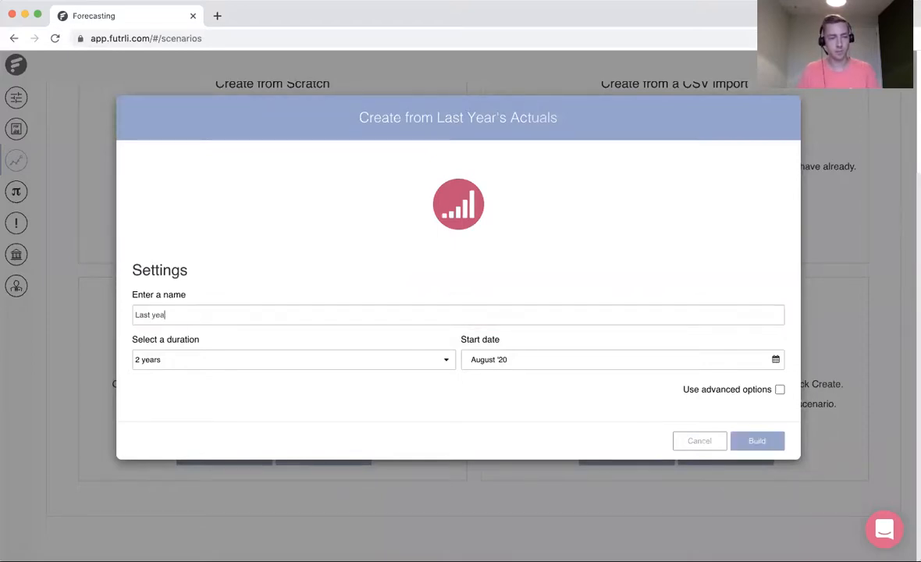
type("rs actuals - test")
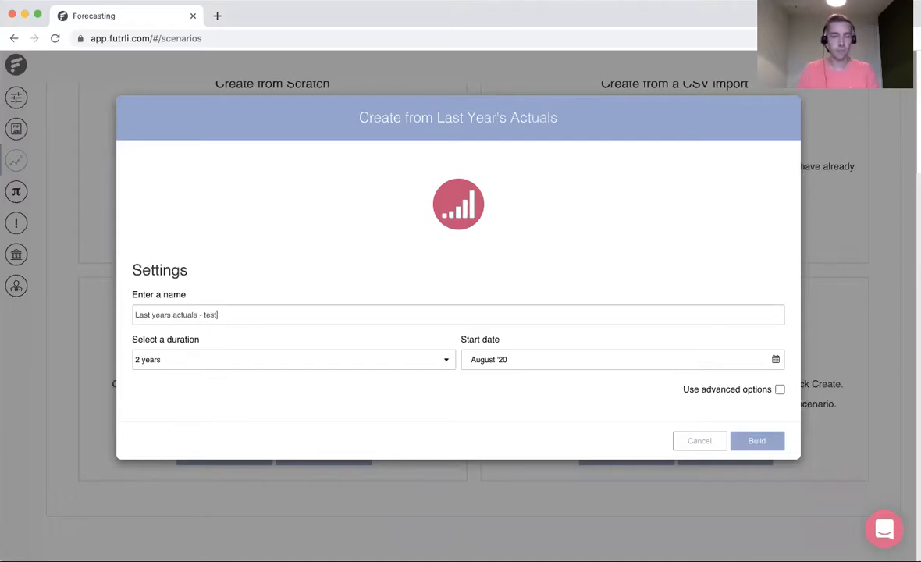
Set the scenario's duration to 1 year and its start date to August 2020, and build it.
left_click(198, 366)
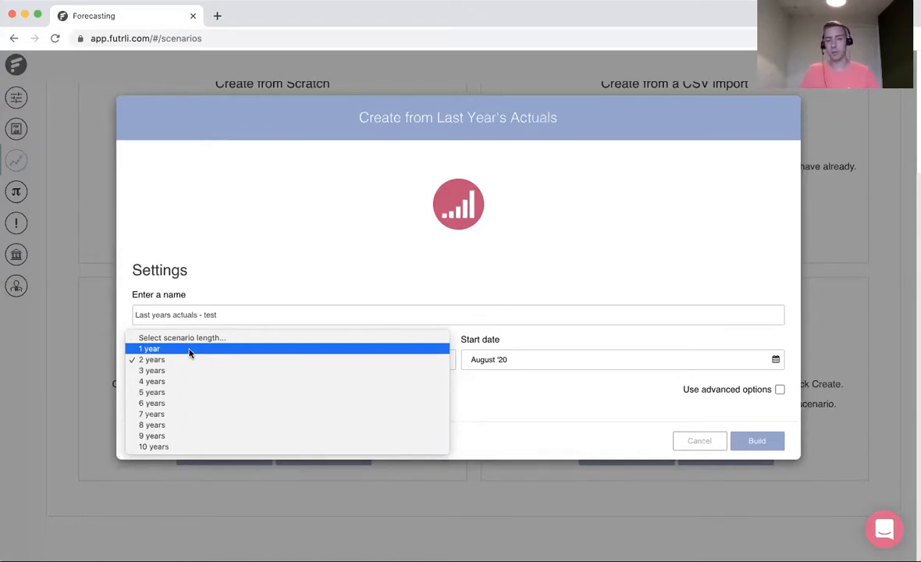
left_click(189, 352)
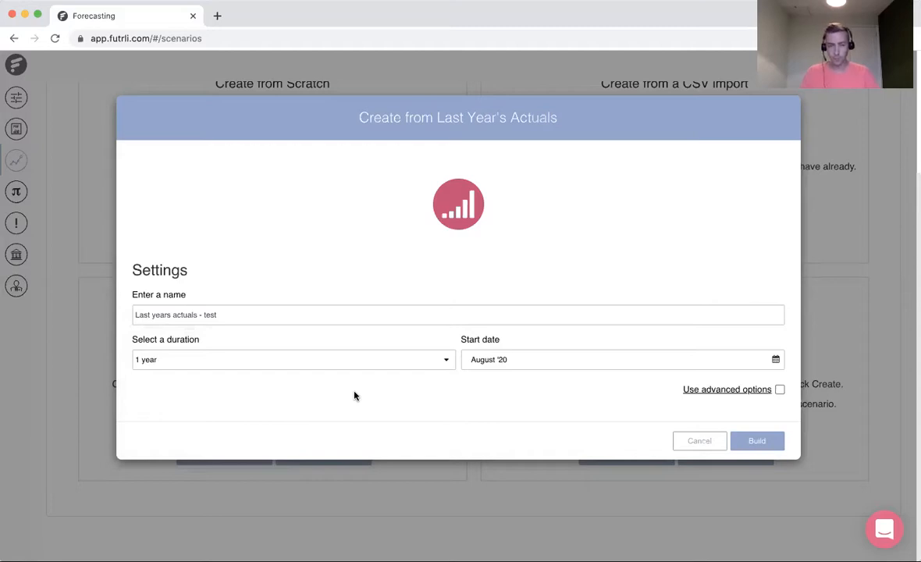
left_click(507, 368)
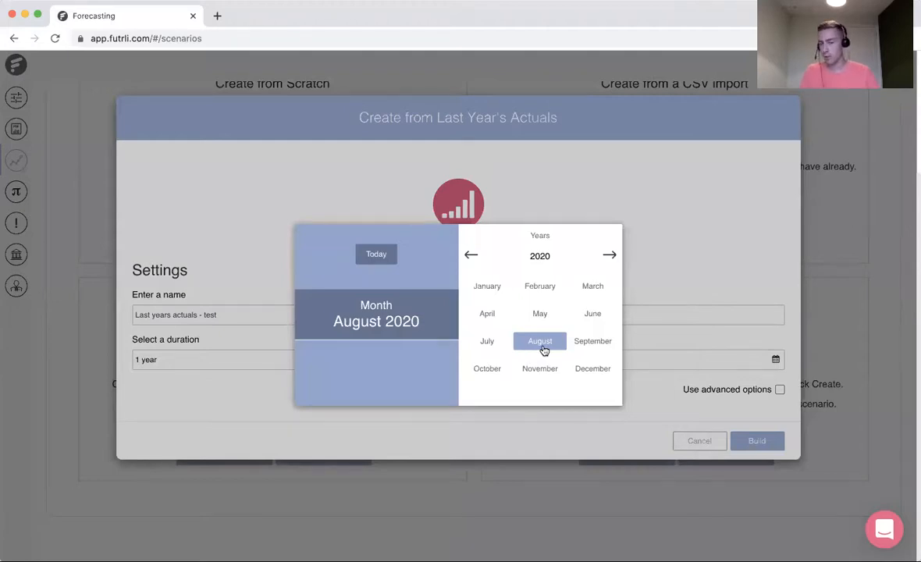
left_click(592, 315)
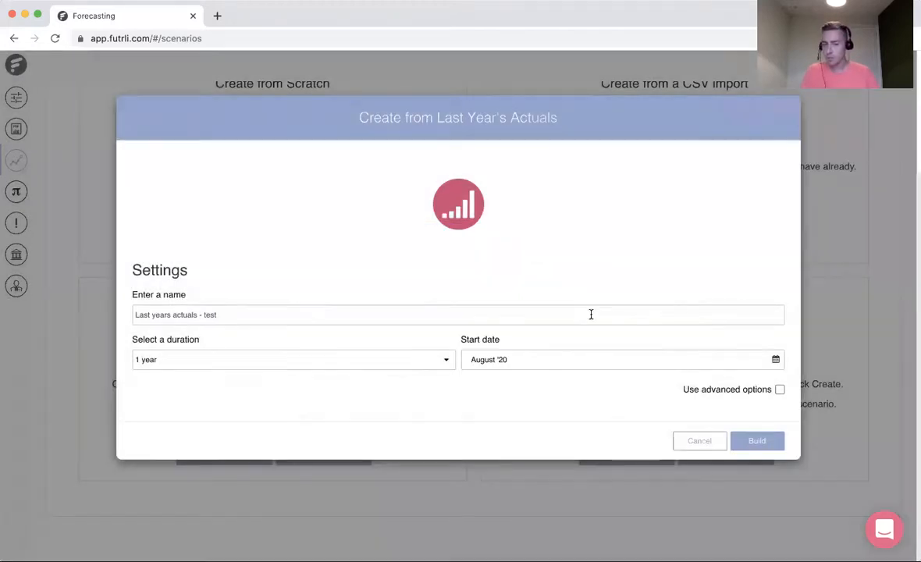
left_click(522, 364)
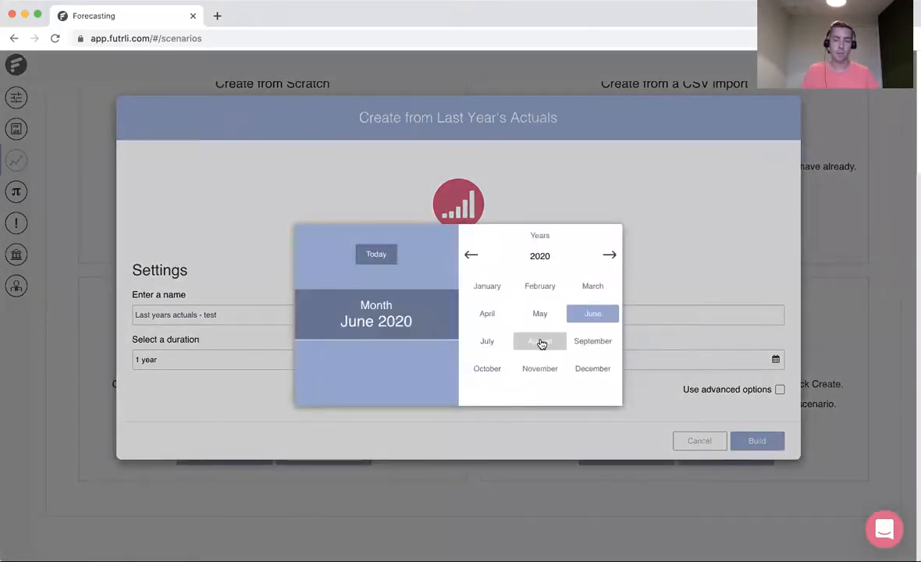
left_click(540, 342)
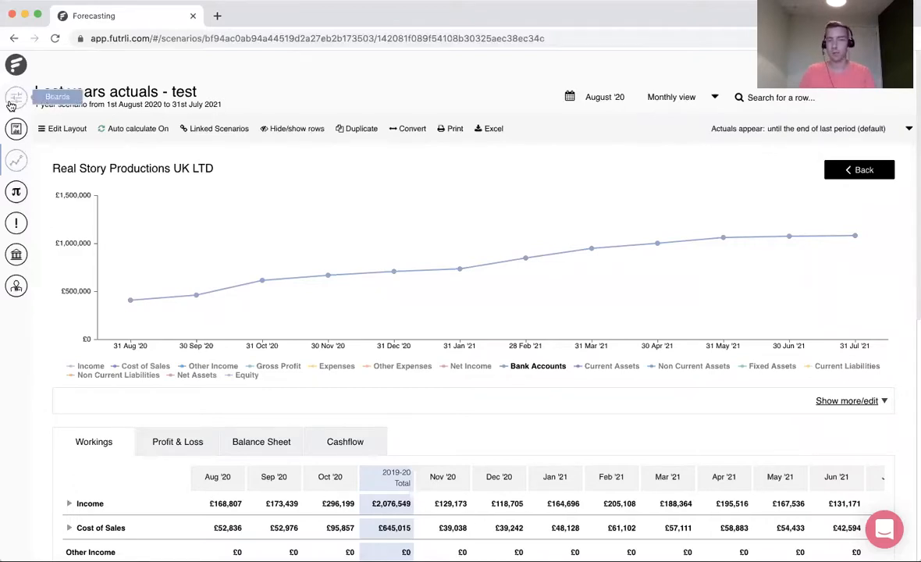
Inspect the scenario's month picker and its daily, weekly, monthly and quarterly view options without changing them.
left_click(17, 133)
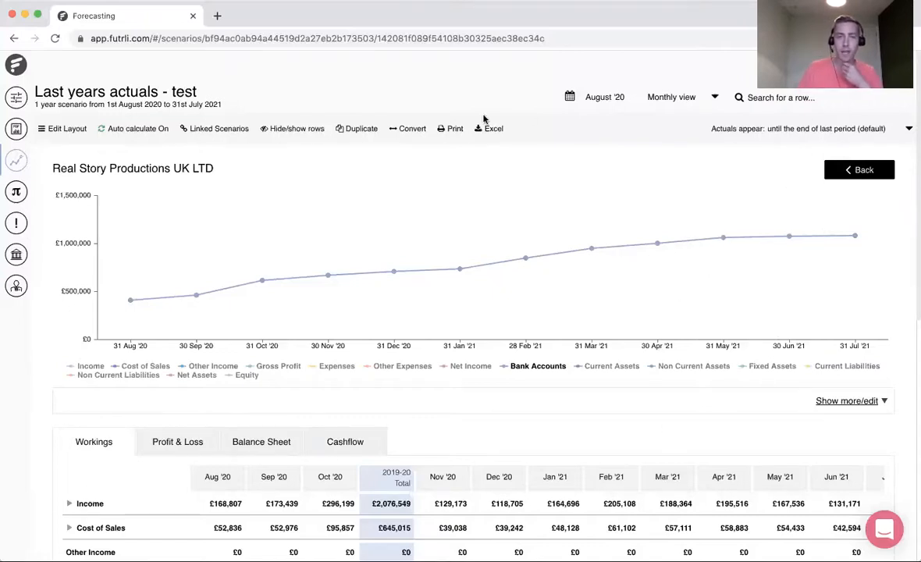
left_click(594, 99)
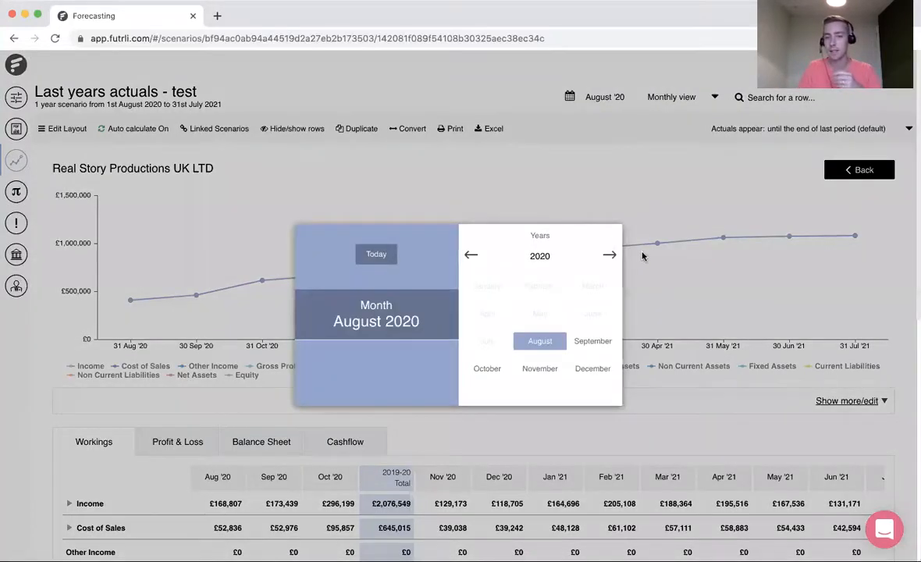
left_click(653, 184)
left_click(696, 107)
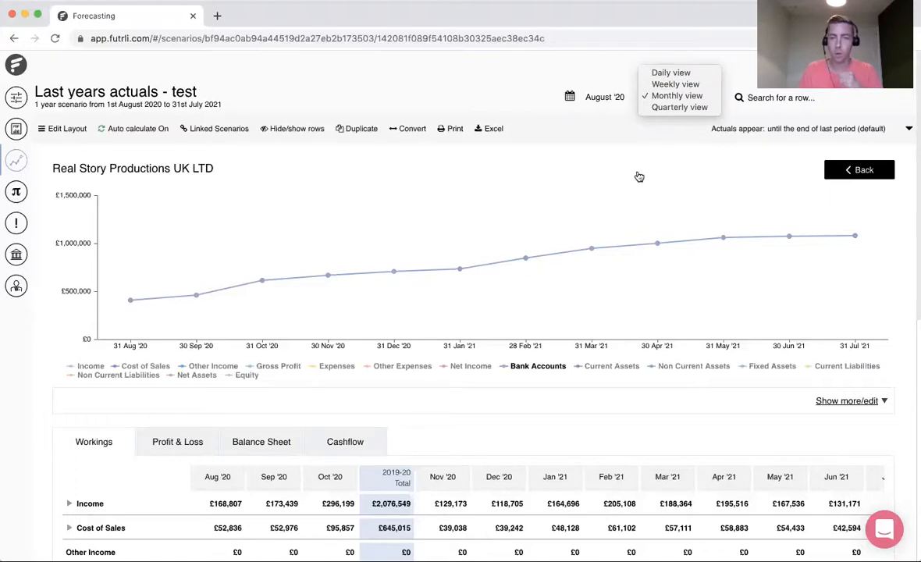
left_click(615, 136)
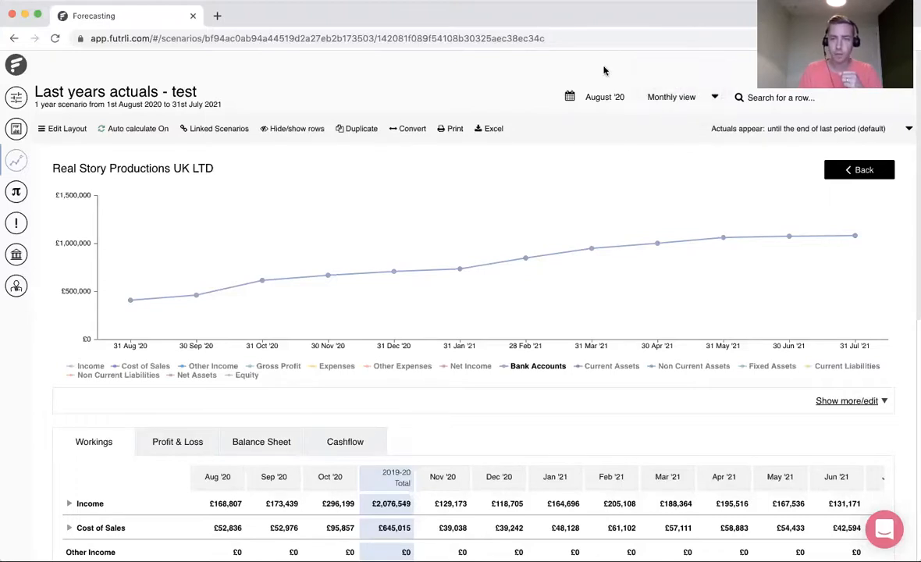
Find the VAT account with the recent row search "vat", collapse Current Liabilities, and return to the scenario chart.
left_click(785, 100)
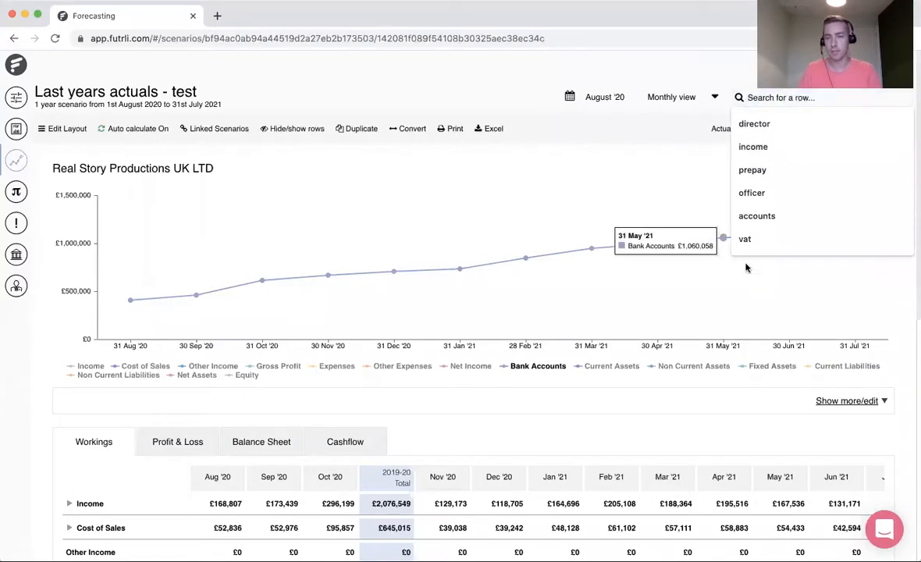
left_click(765, 238)
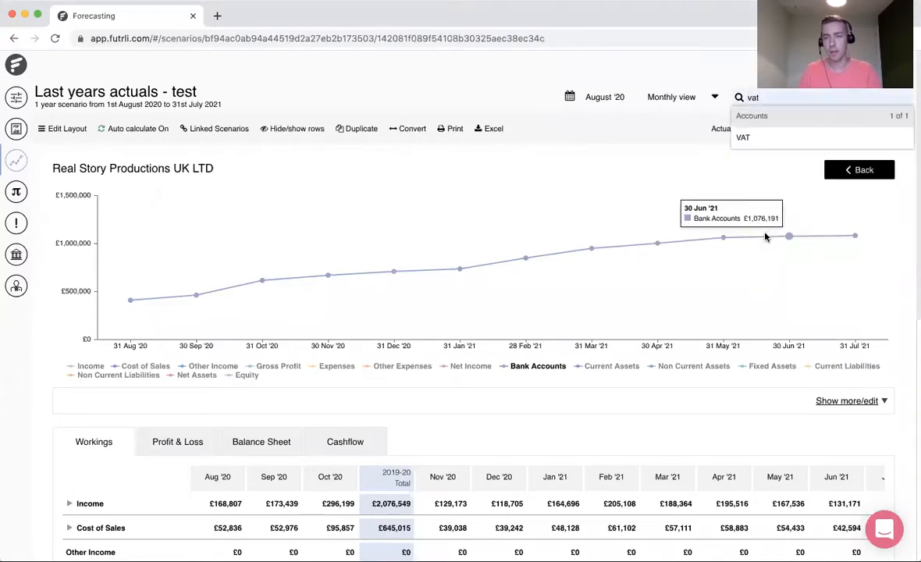
left_click(761, 139)
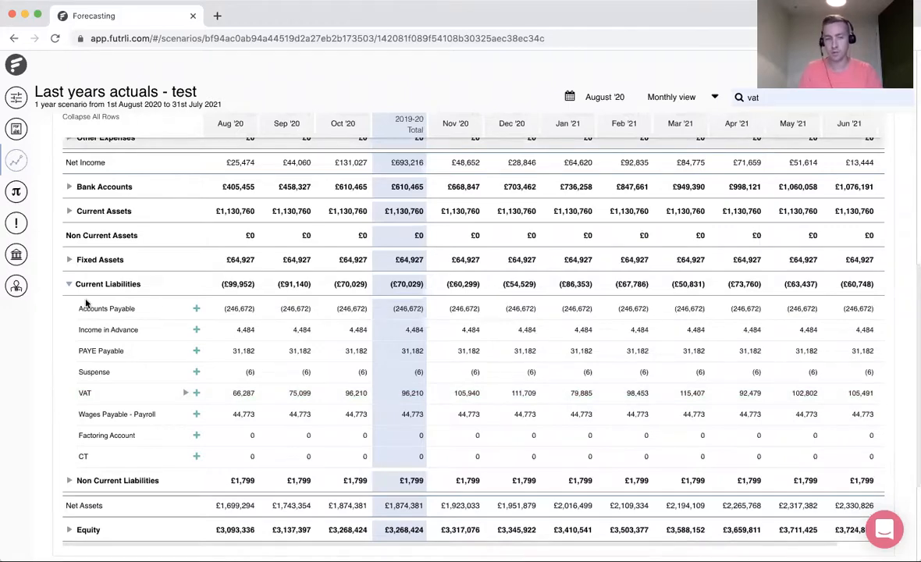
left_click(91, 284)
scroll(555, 244, "up", 10)
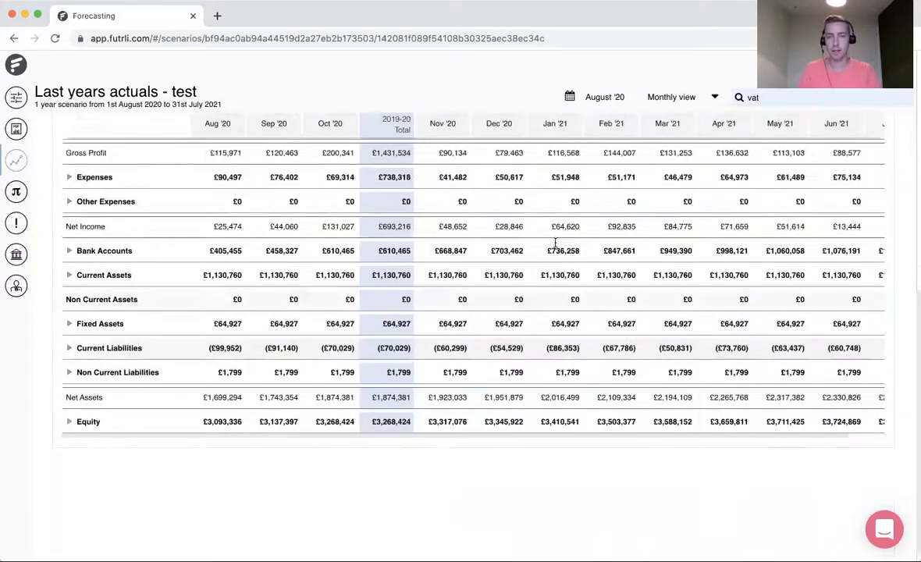
scroll(554, 245, "up", 2)
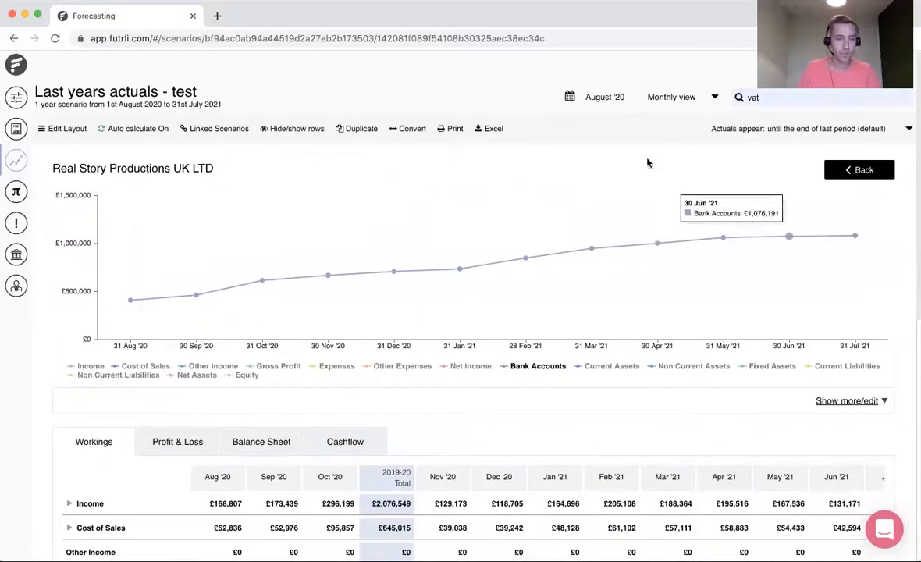
Compare Current Assets, Non Current Assets and Net Income on the scenario chart, and restore Bank Accounts as the only plotted series.
left_click(609, 366)
left_click(682, 368)
left_click(471, 367)
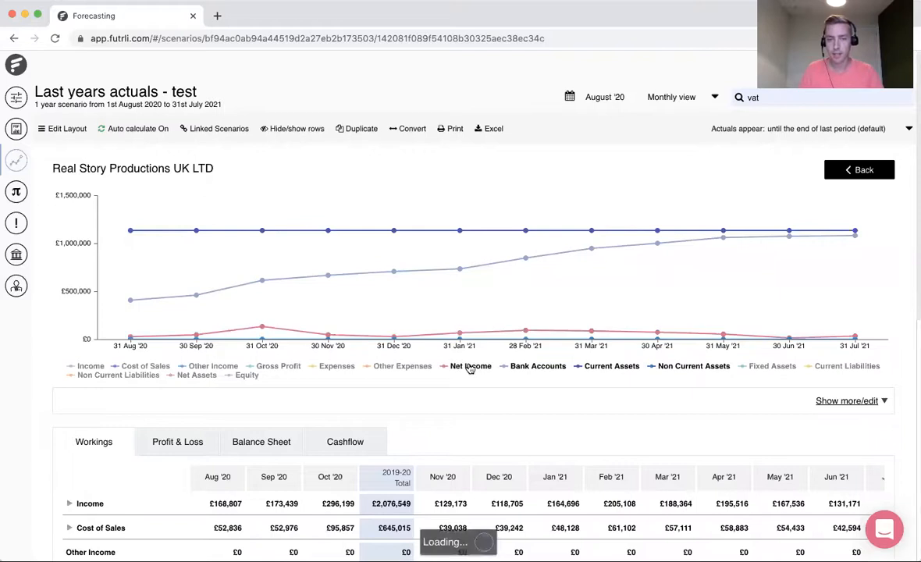
left_click(511, 368)
left_click(695, 368)
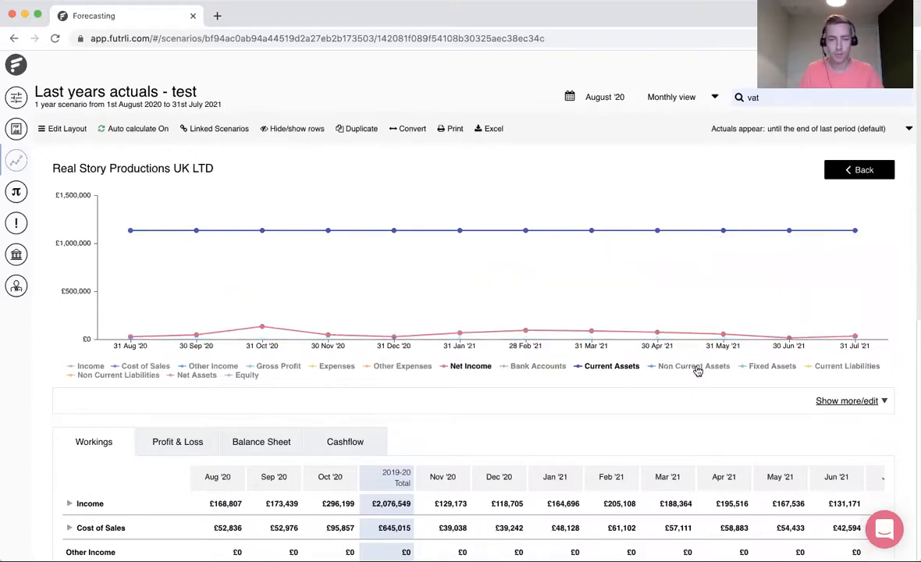
left_click(613, 367)
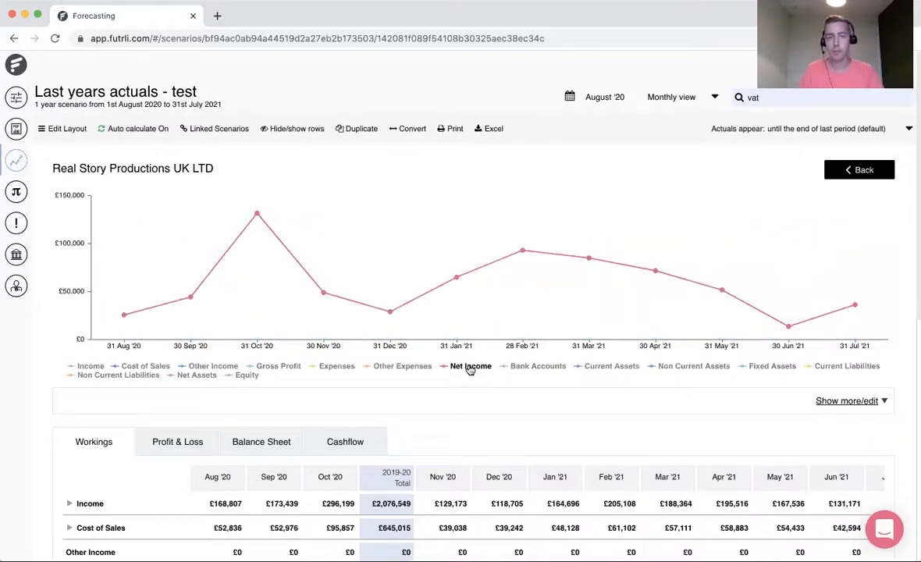
left_click(538, 368)
left_click(481, 368)
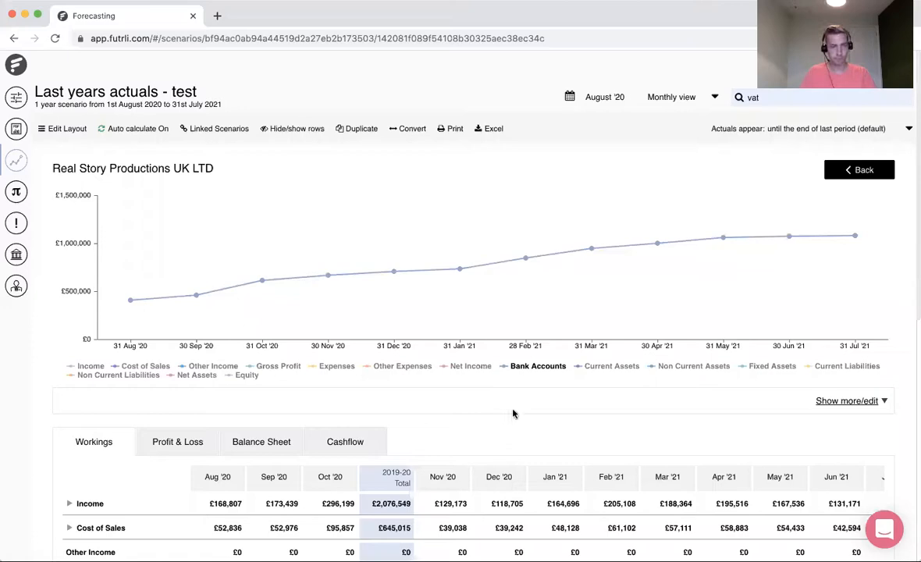
Review the scenario's Workings rows, followed by its Profit & Loss, Balance Sheet and Cashflow reports.
scroll(512, 413, "down", 5)
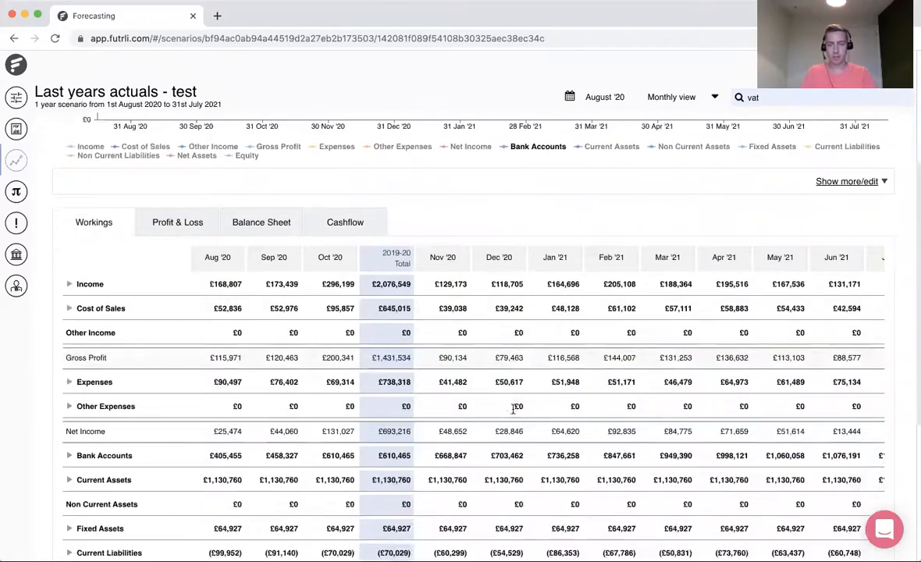
scroll(512, 409, "down", 1)
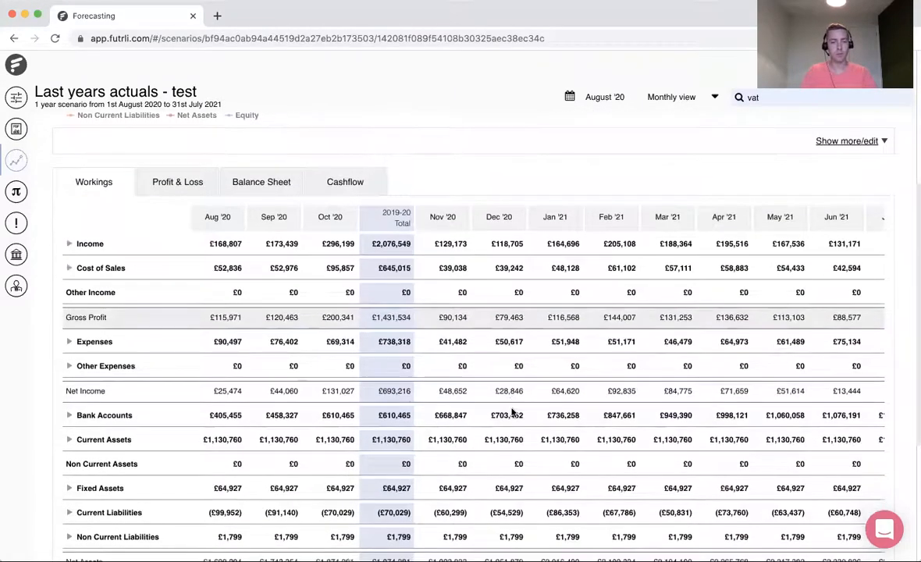
scroll(513, 413, "down", 1)
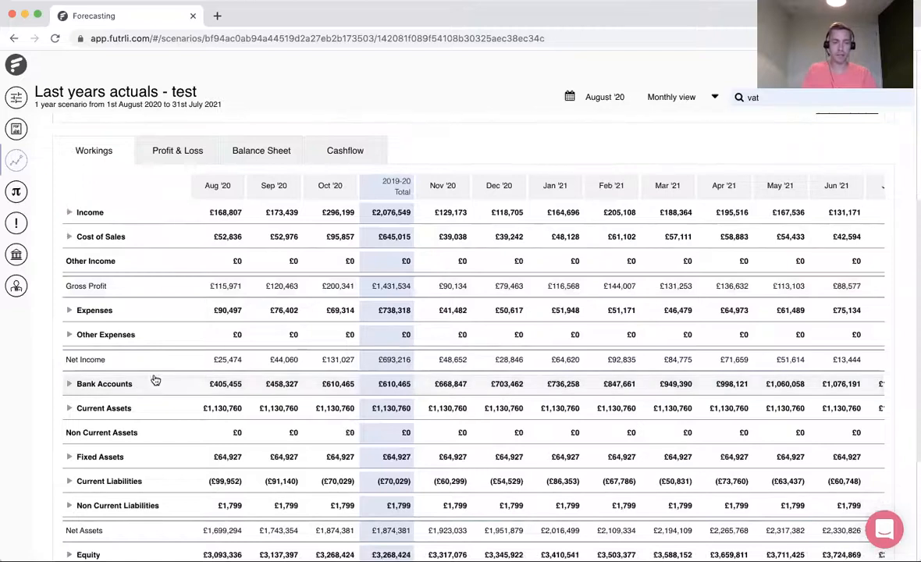
scroll(113, 380, "down", 1)
scroll(21, 419, "down", 1)
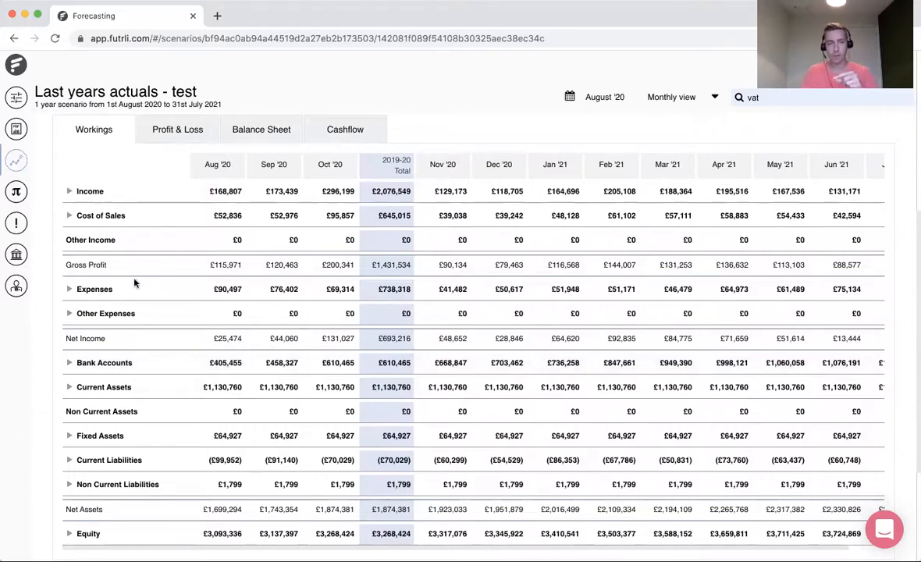
left_click(192, 131)
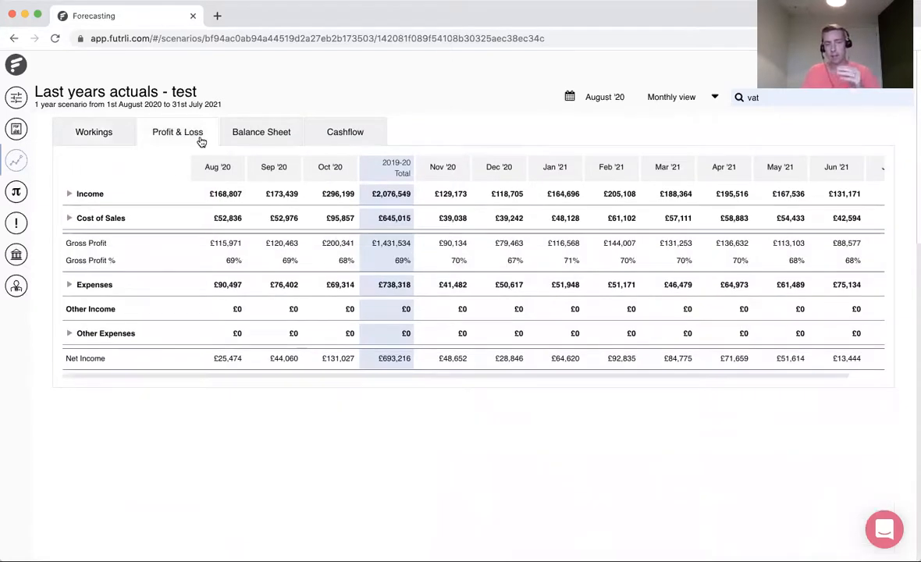
left_click(275, 134)
left_click(336, 138)
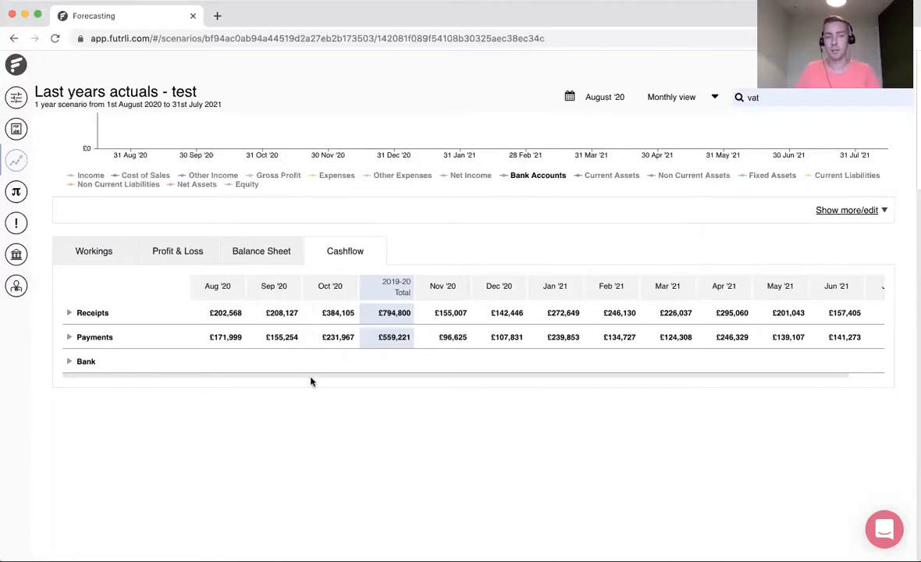
Return to the Workings table and examine the Income row's August 2020 figure.
left_click(72, 248)
scroll(33, 360, "down", 3)
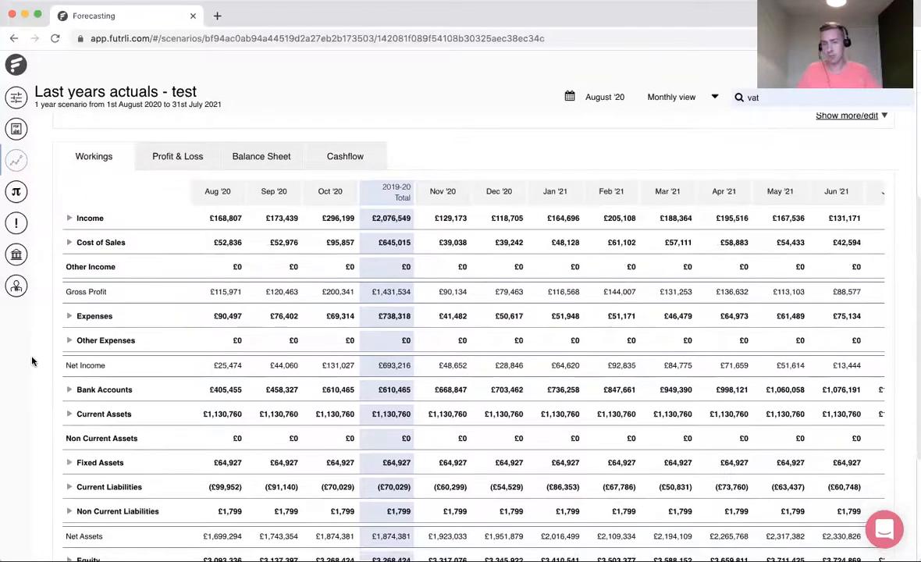
scroll(33, 360, "down", 1)
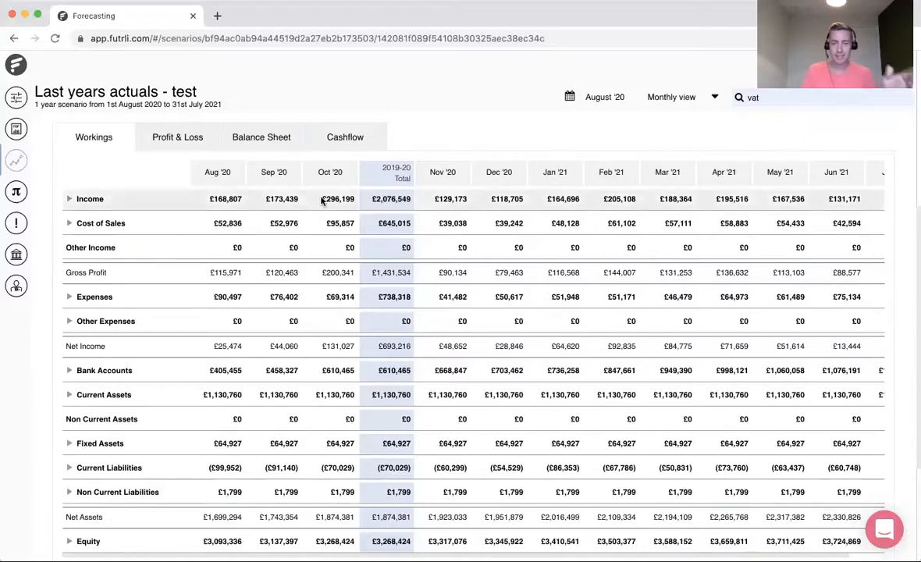
left_click_drag(208, 199, 235, 193)
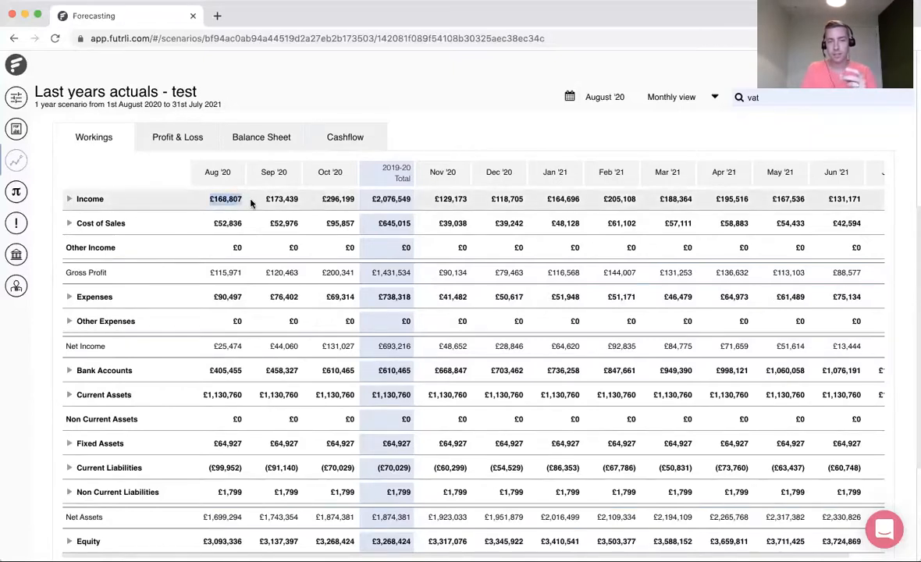
left_click(237, 199)
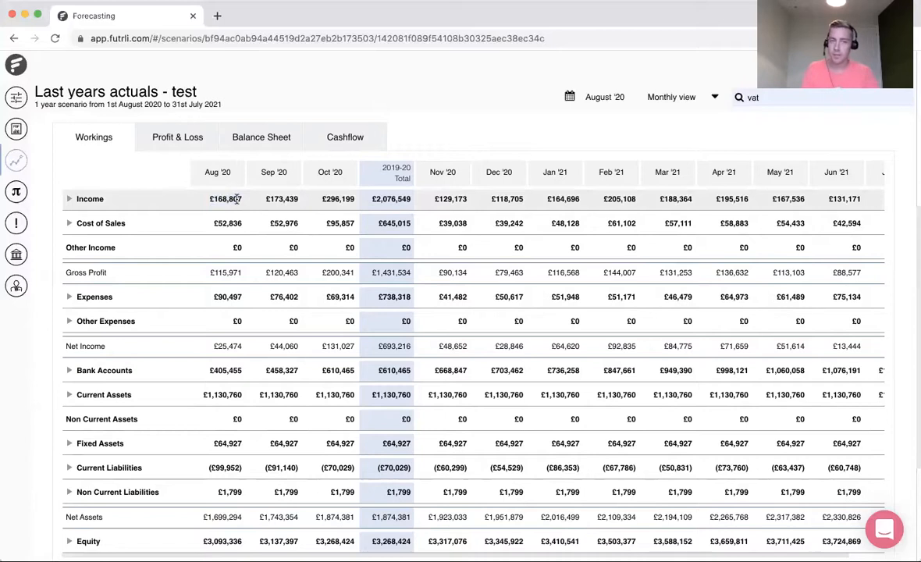
Expand Income down to the Venue Hire - Wedding account and open its forecast data entry form.
left_click(290, 199)
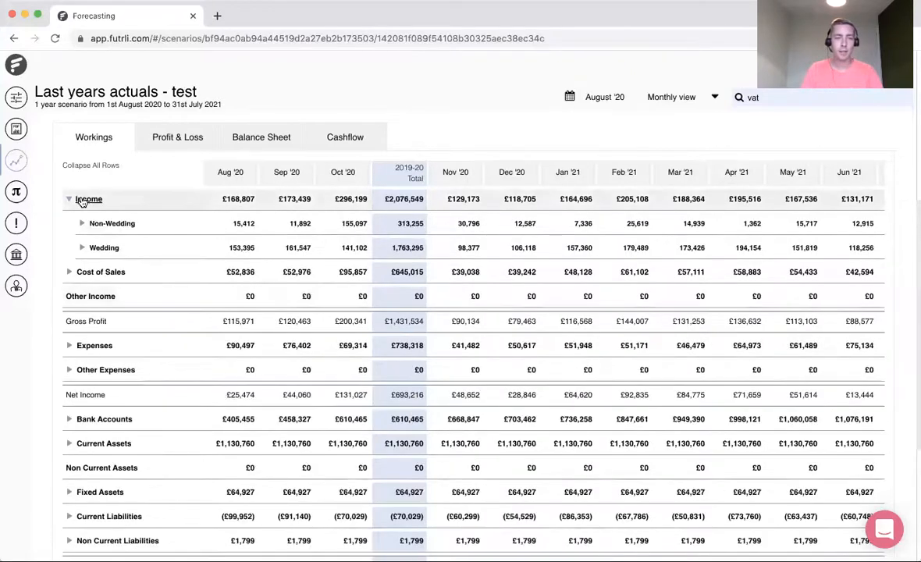
left_click(97, 246)
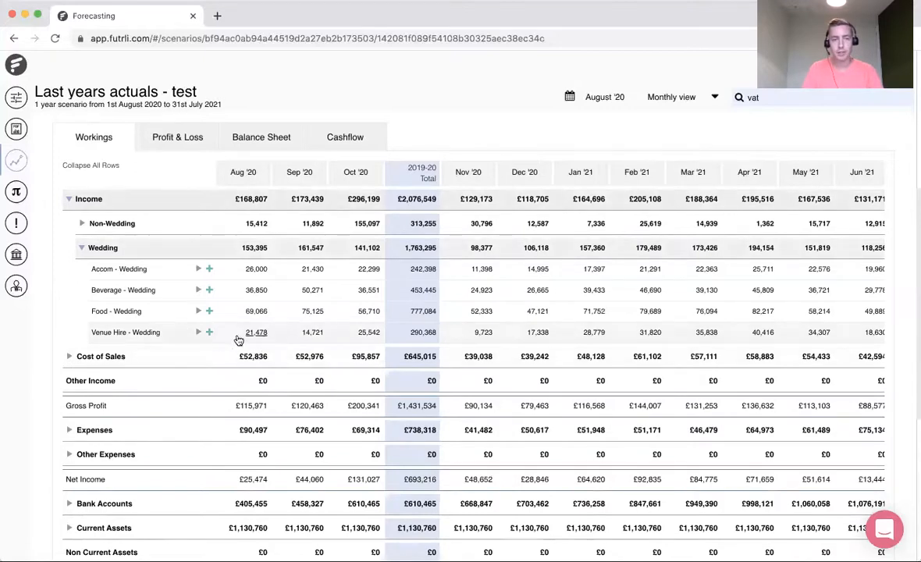
left_click(198, 333)
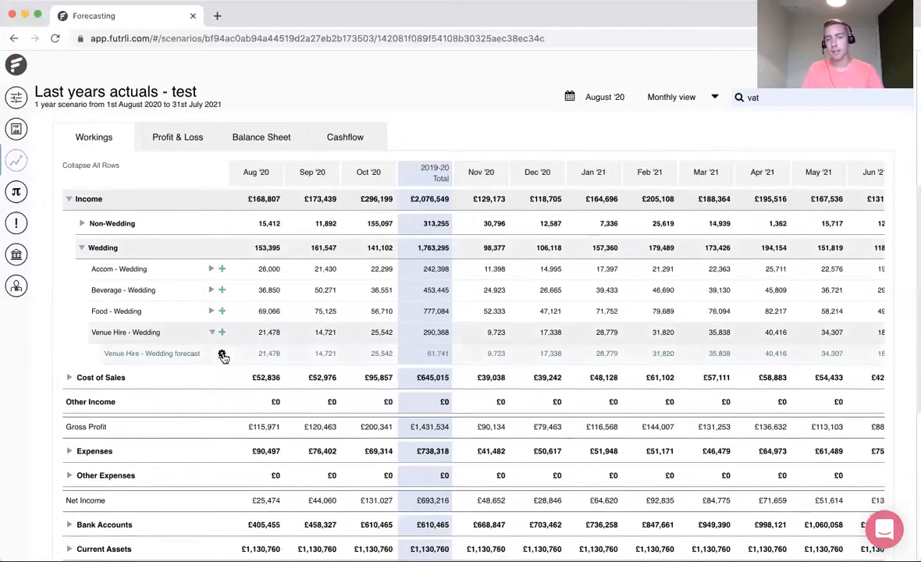
left_click(222, 355)
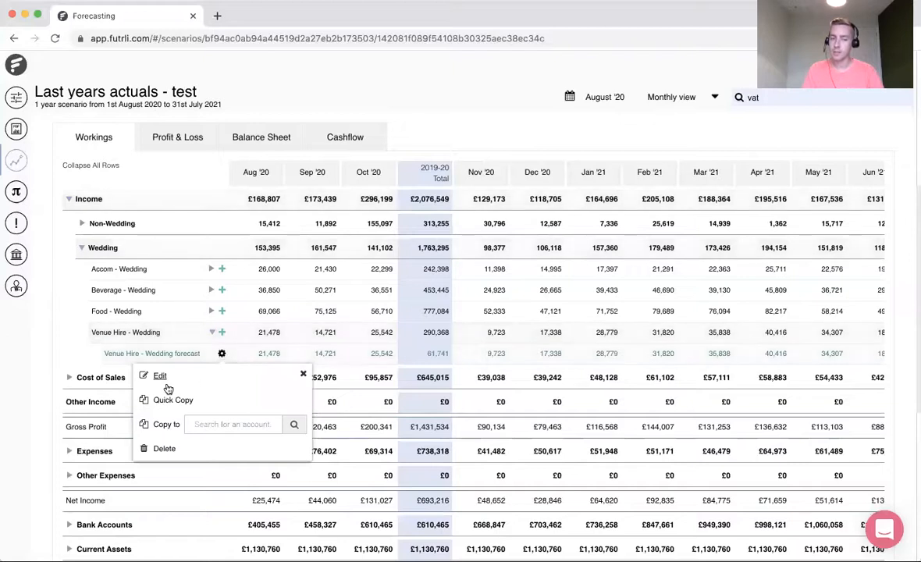
left_click(206, 366)
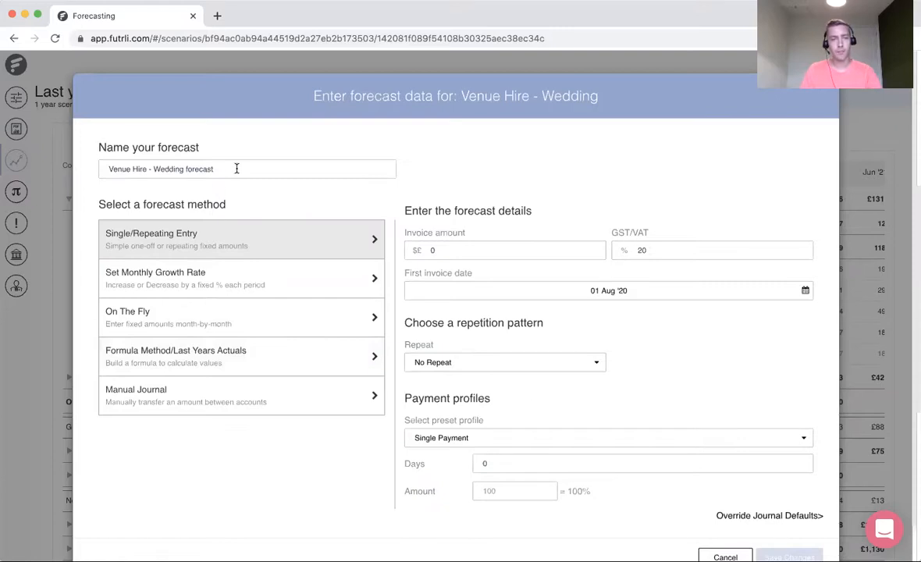
Name the forecast "Venue hire - new revenue".
left_click_drag(237, 168, 113, 169)
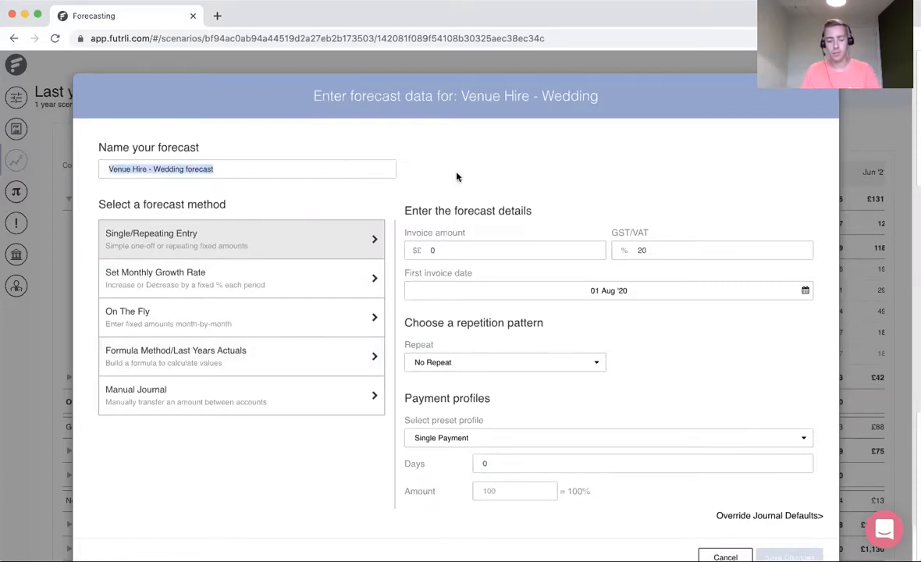
type("V")
key("BackSpace")
type("Venu")
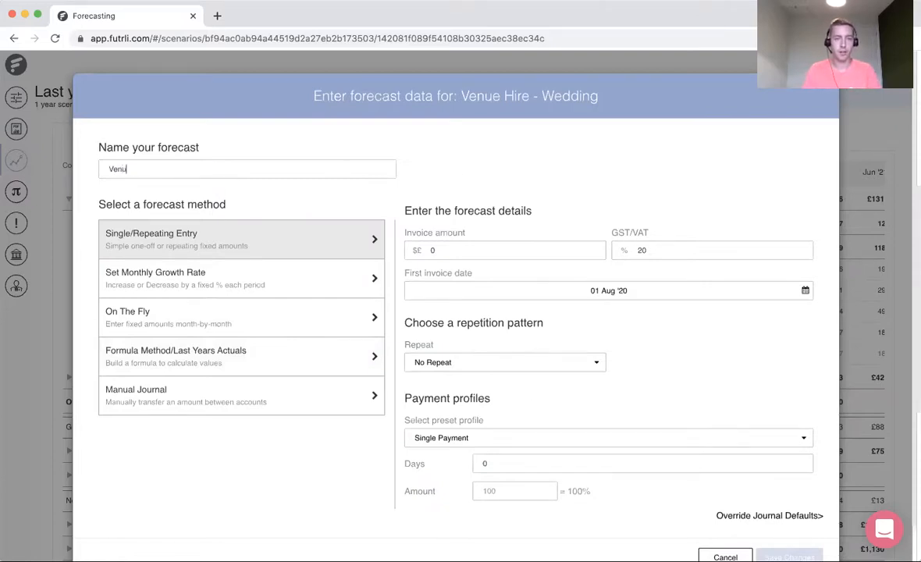
type("e Hire - new reveu")
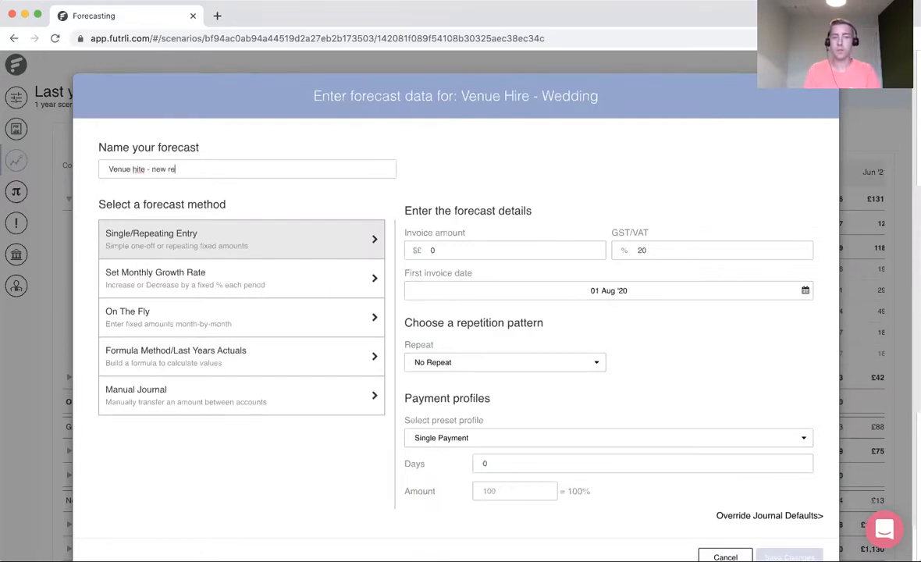
type("ue")
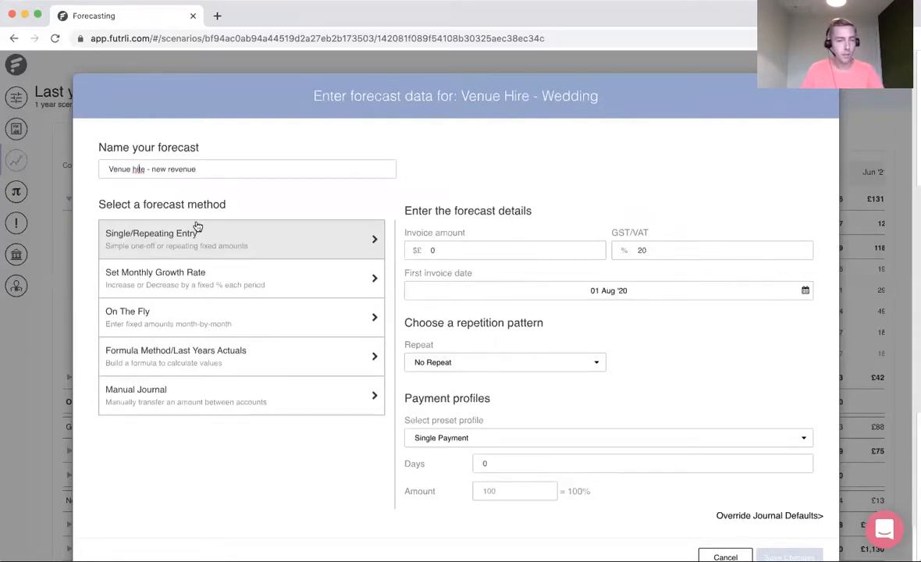
key("BackSpace")
type("r")
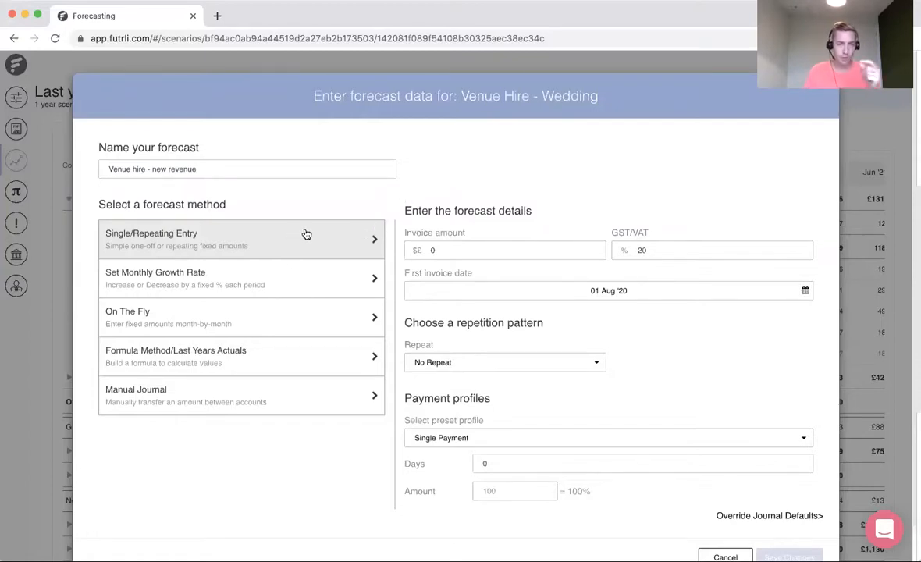
Enter an invoice amount of 3000 with a first invoice date of 27 August 2020, repeating monthly.
scroll(507, 294, "down", 1)
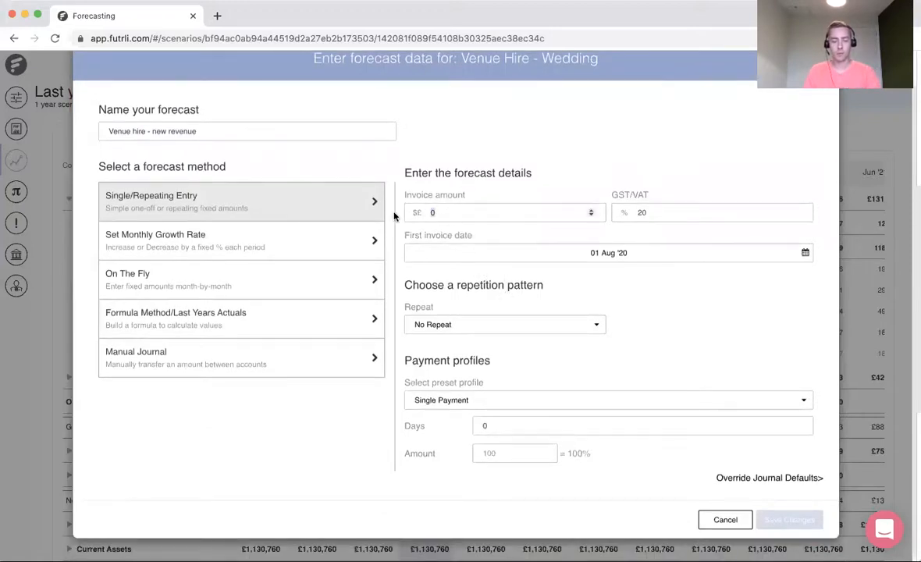
type("3000")
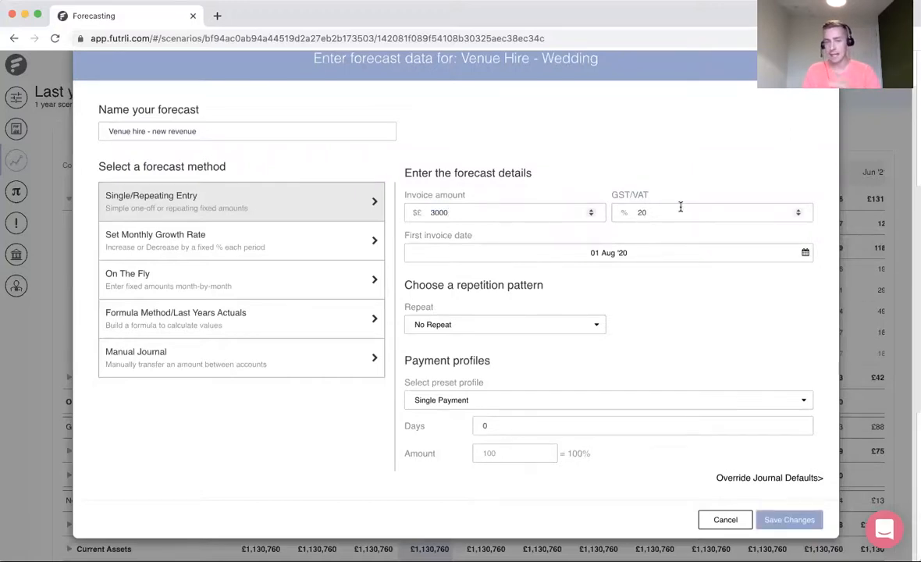
left_click(650, 208)
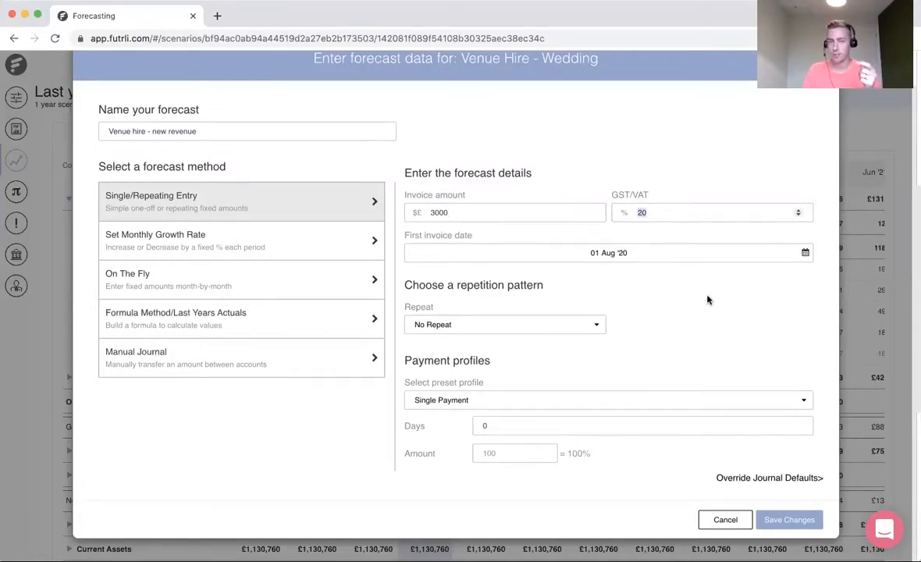
left_click(615, 256)
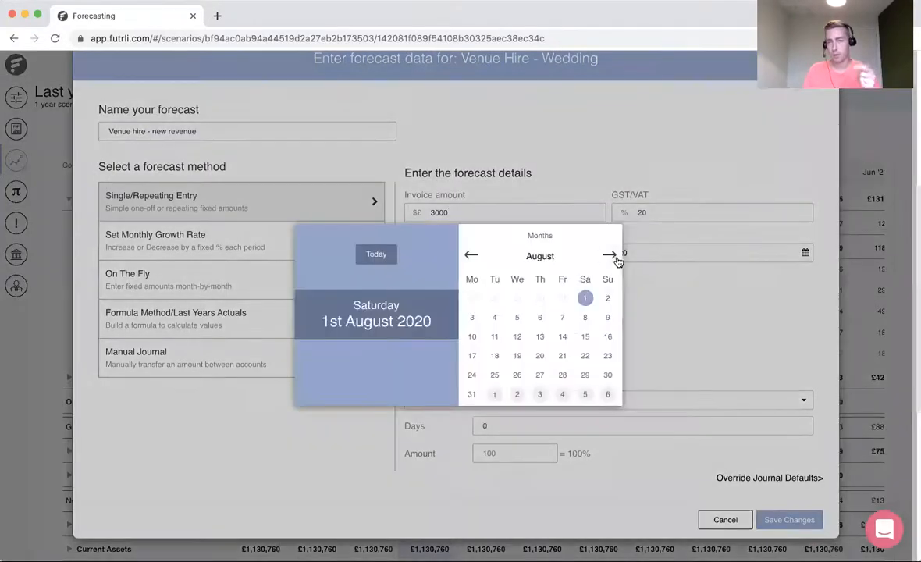
left_click(540, 376)
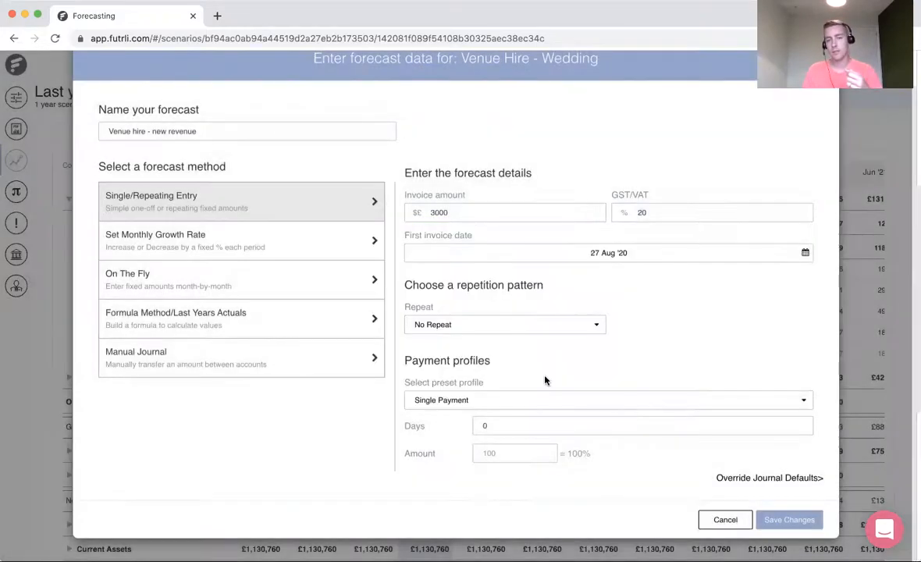
left_click(490, 324)
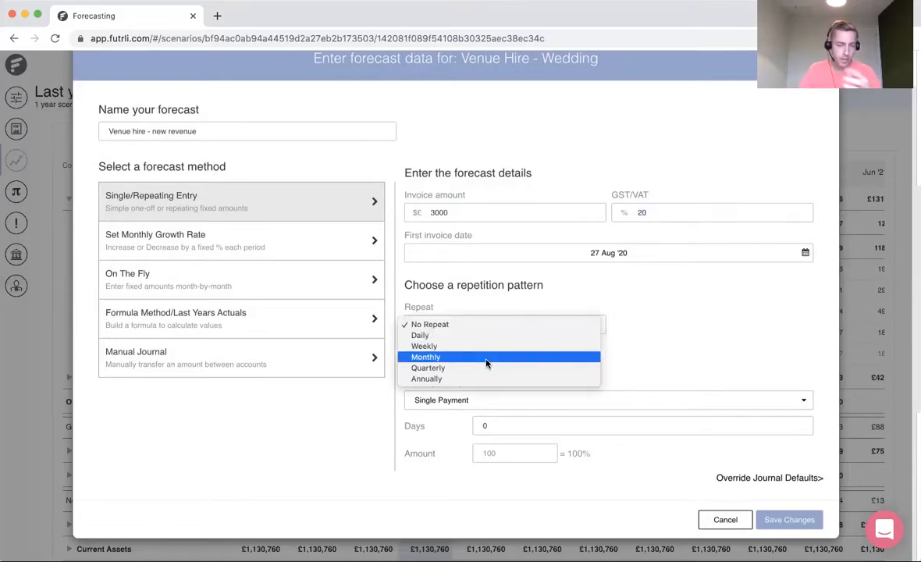
left_click(485, 362)
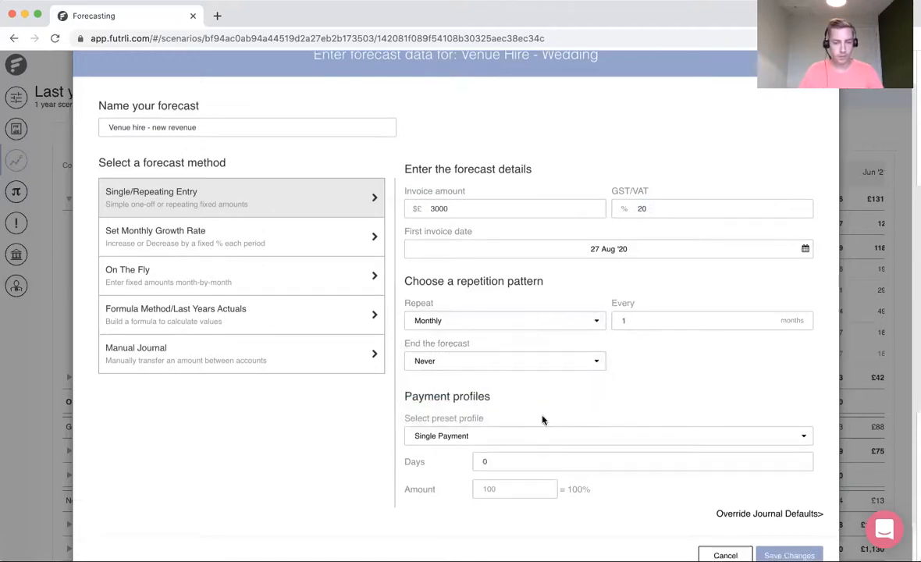
Try a single payment after 30 days, followed by the 30 60 90 Days preset payment profile.
scroll(542, 421, "down", 1)
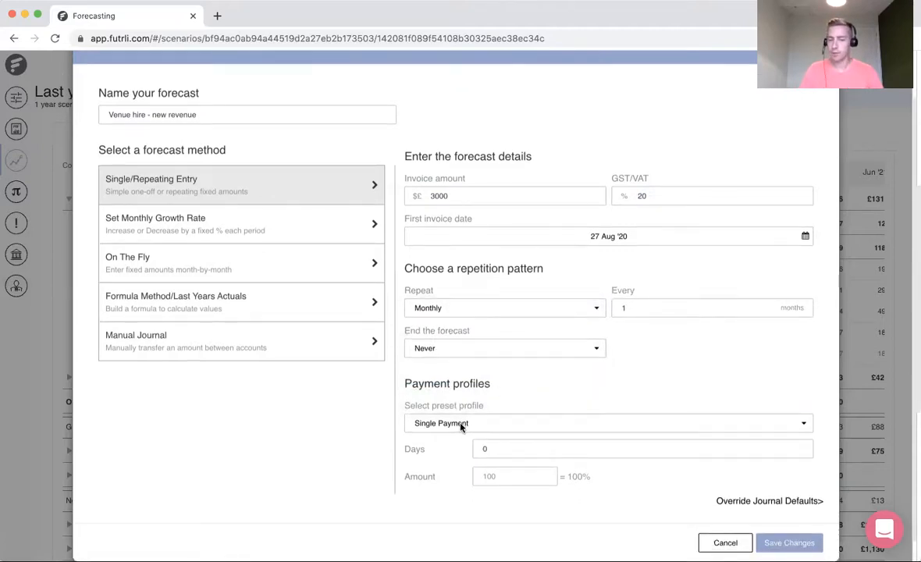
left_click_drag(496, 450, 442, 452)
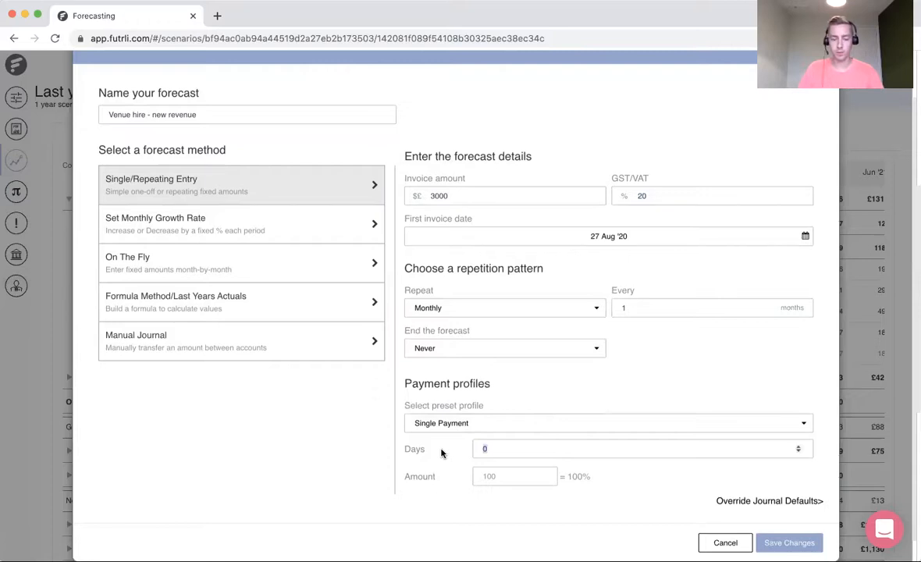
type("30")
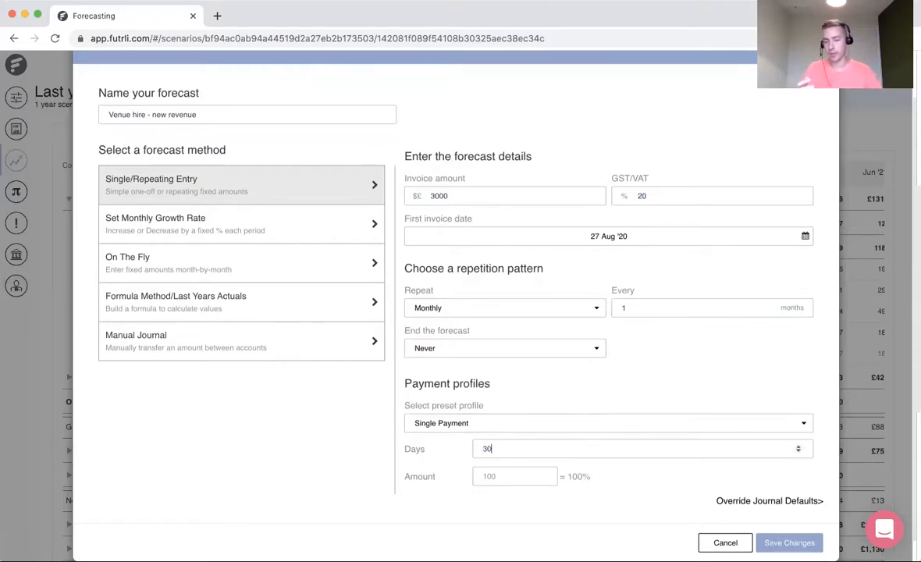
left_click(479, 422)
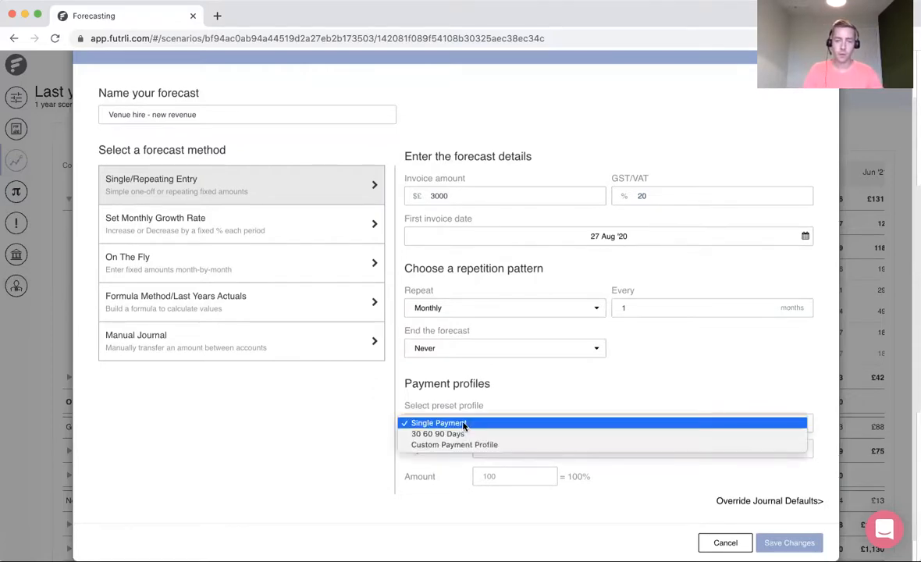
left_click(499, 434)
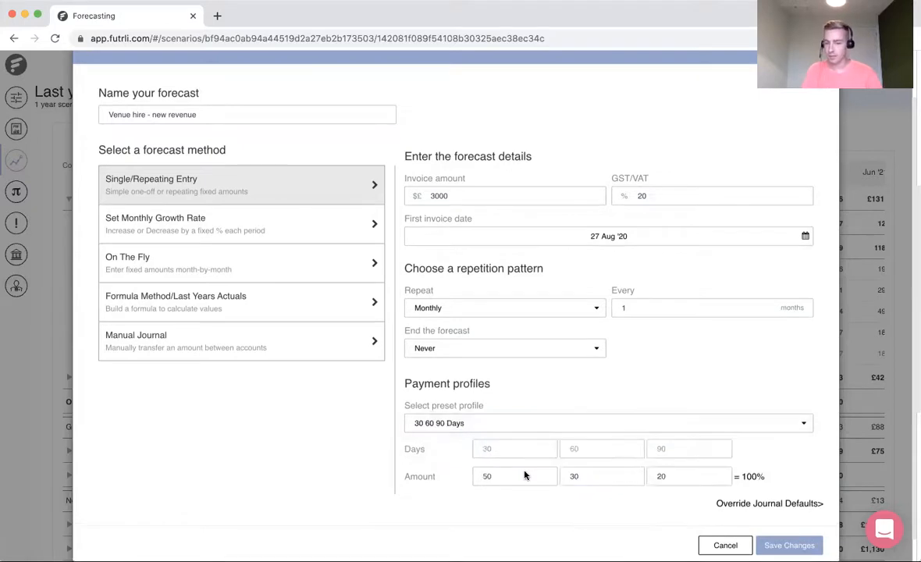
Switch to a Custom Payment Profile with 80% paid after 3 days and 20% after 90 days.
left_click(485, 422)
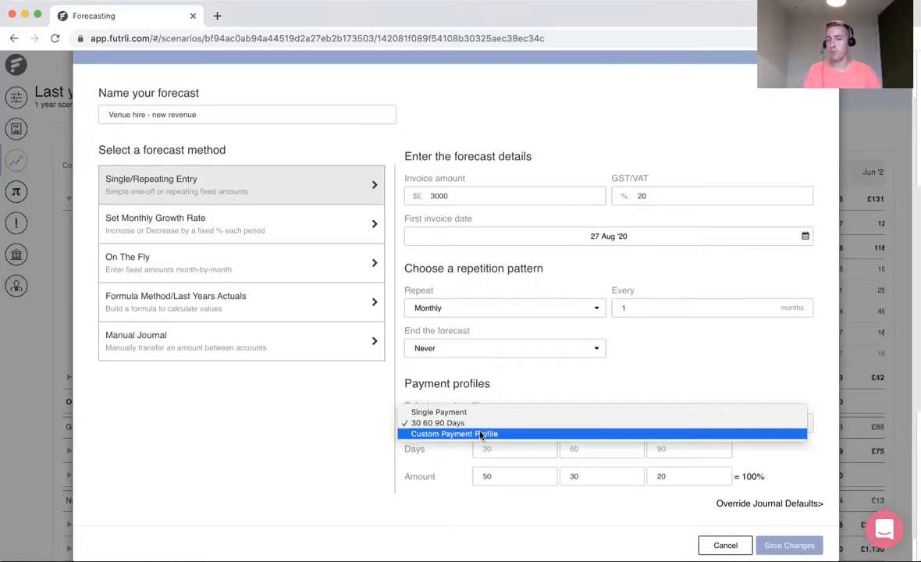
left_click(475, 434)
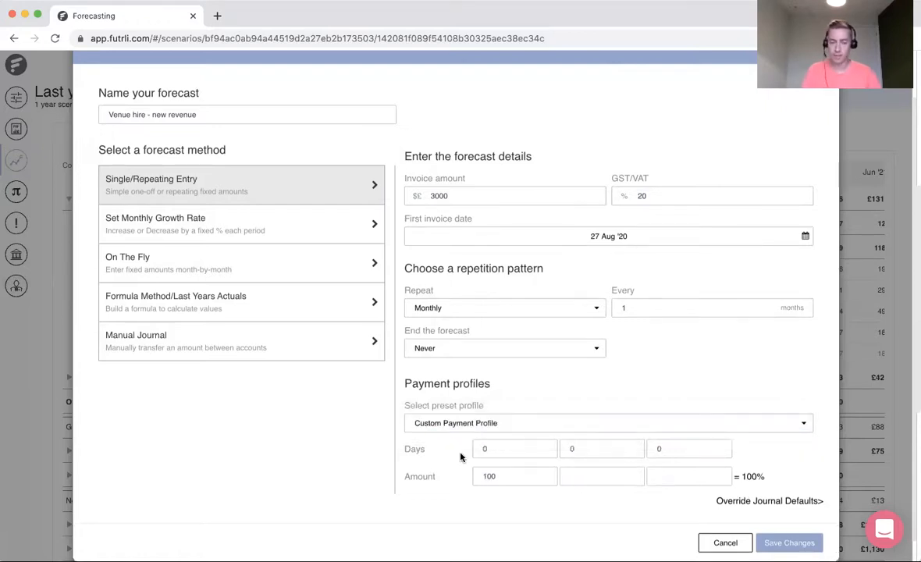
left_click_drag(498, 449, 454, 452)
type("3")
left_click_drag(508, 475, 467, 478)
type("80")
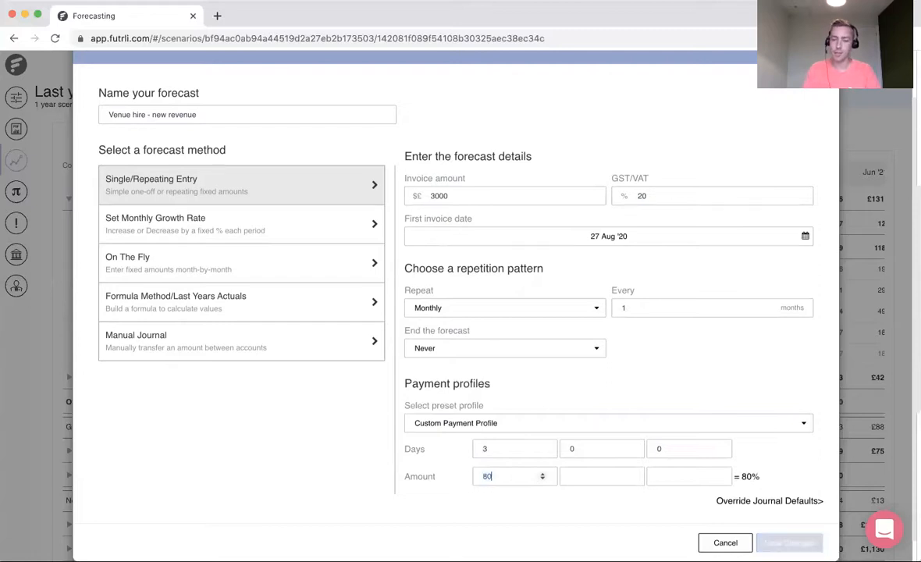
left_click_drag(592, 454, 541, 448)
type("90")
left_click(574, 475)
type("20")
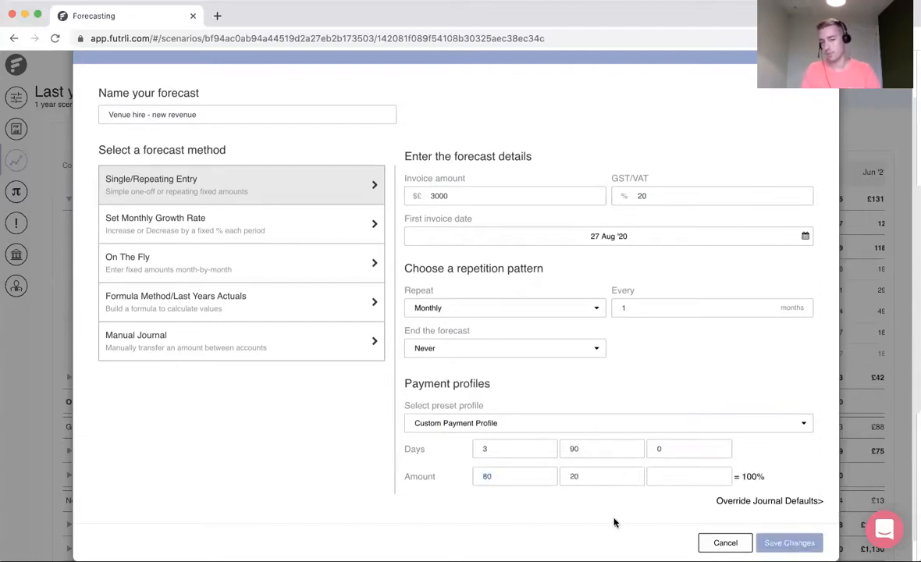
Change the second payment instalment to 10% after 80 days.
left_click(593, 451)
key("BackSpace")
key("BackSpace")
type("80")
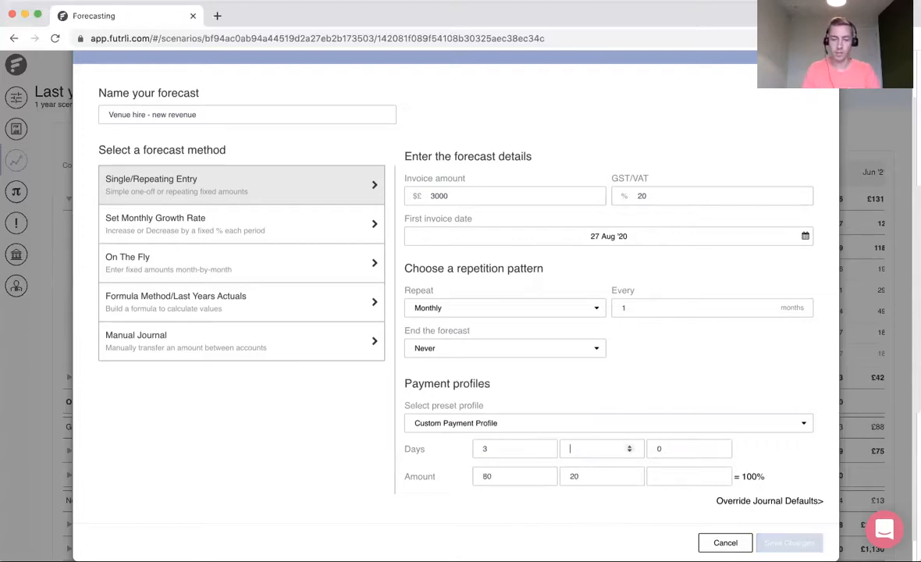
left_click(596, 476)
key("BackSpace")
key("BackSpace")
type("10")
Add a third instalment of 10% after 100 days and open the journal default overrides.
left_click(685, 449)
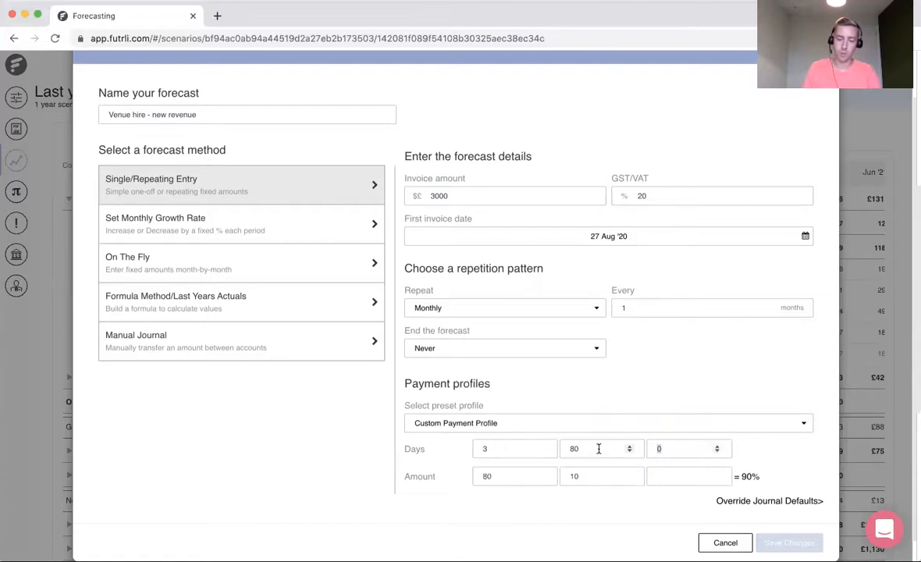
type("100")
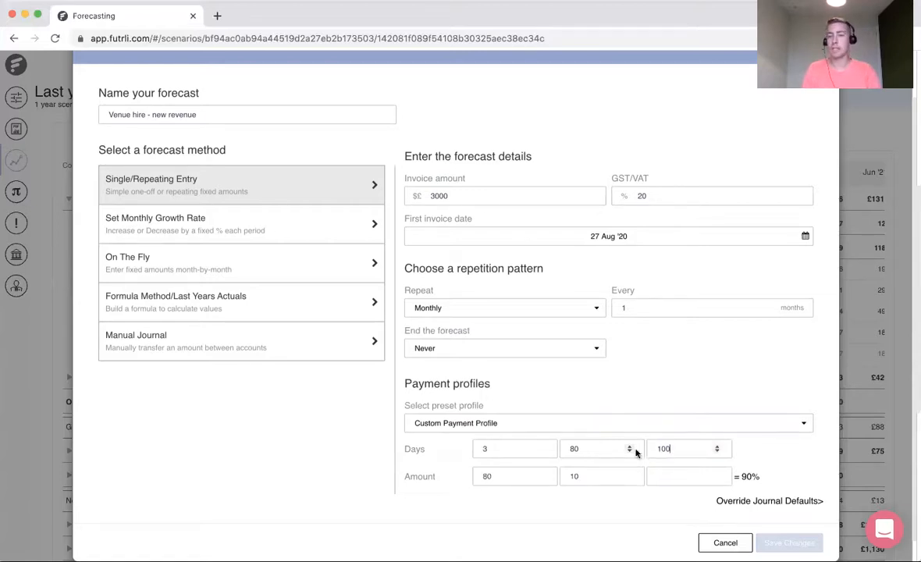
left_click(664, 476)
type("10")
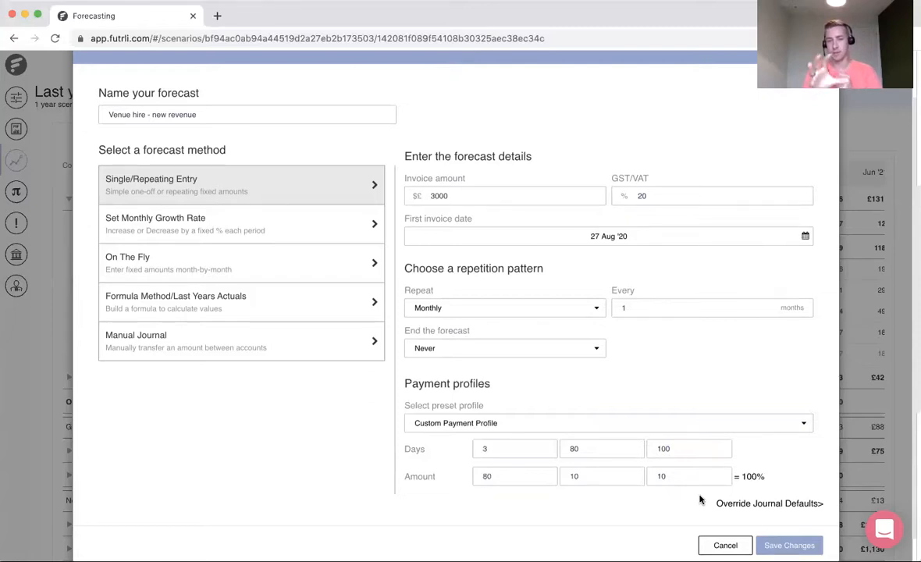
left_click(775, 505)
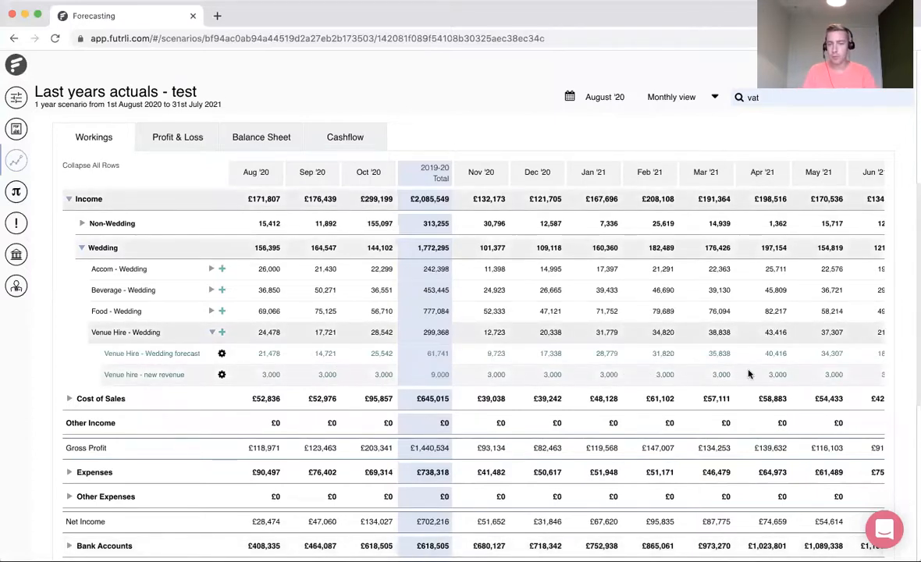
Expand Bank Accounts down to the Current Account forecasts and examine the monthly cash received for Venue hire - new revenue.
scroll(281, 390, "down", 5)
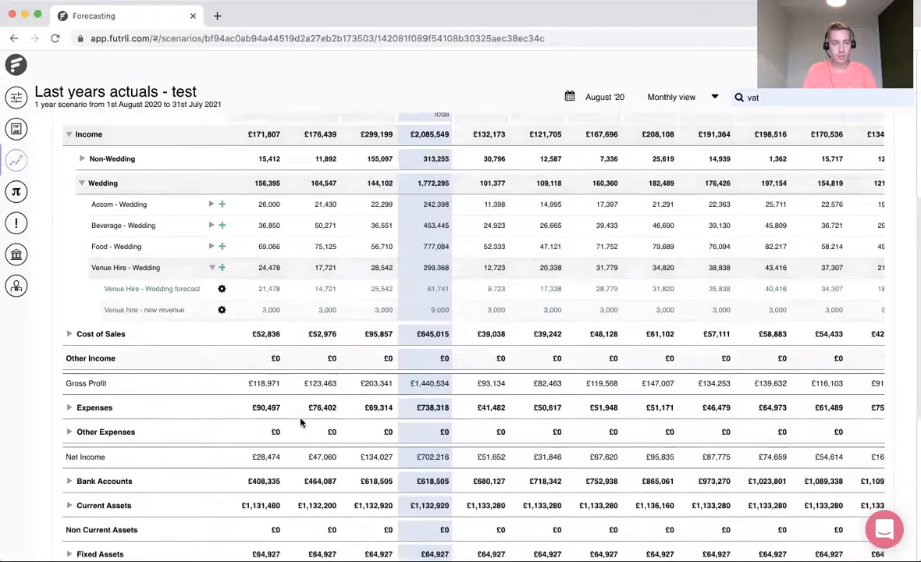
left_click(96, 385)
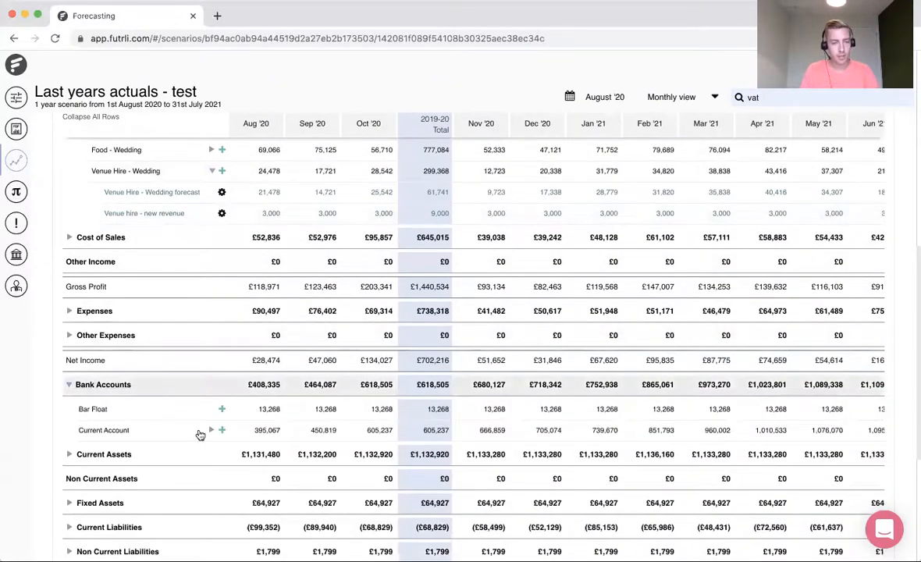
left_click(200, 430)
scroll(271, 476, "down", 5)
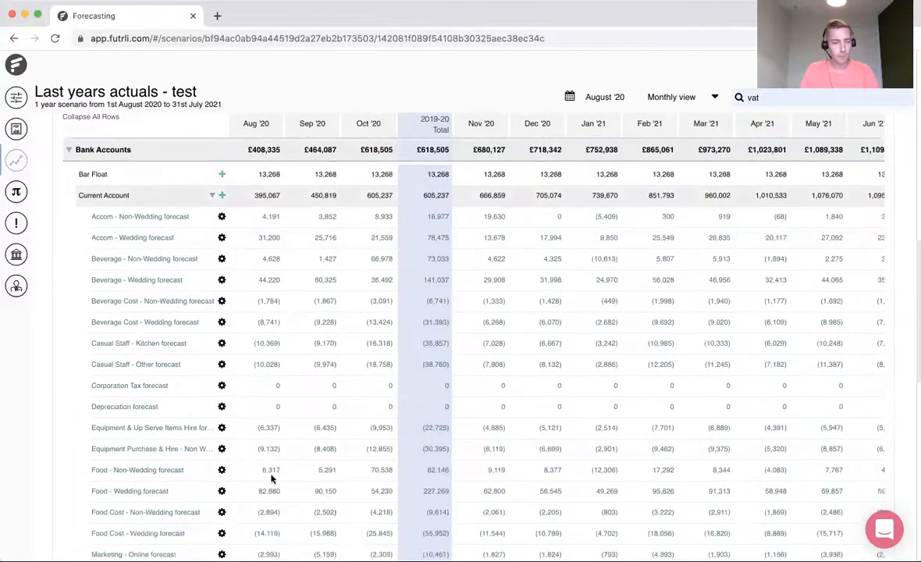
scroll(270, 475, "down", 4)
scroll(262, 466, "down", 4)
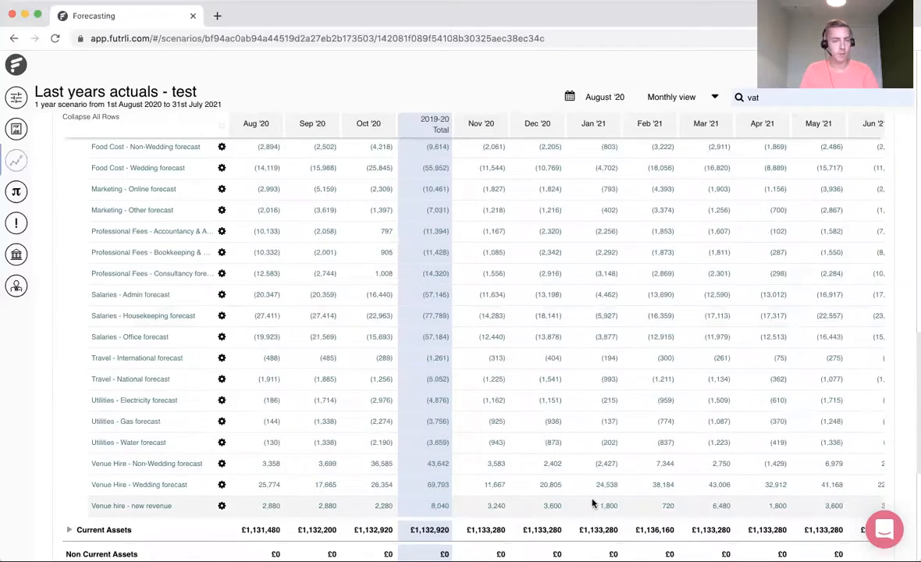
Expand Current Assets and check the Venue hire - new revenue amounts under Accounts Receivable.
scroll(355, 462, "down", 5)
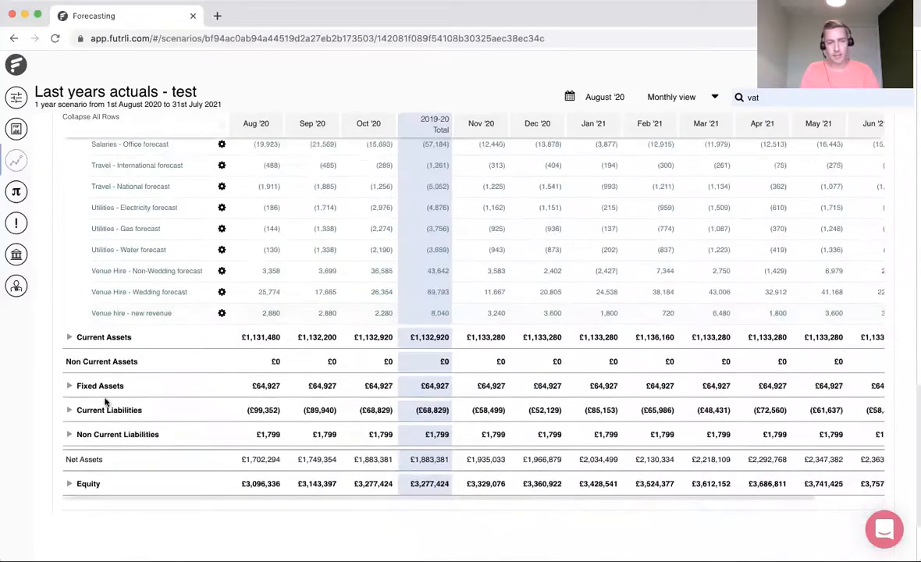
left_click(88, 341)
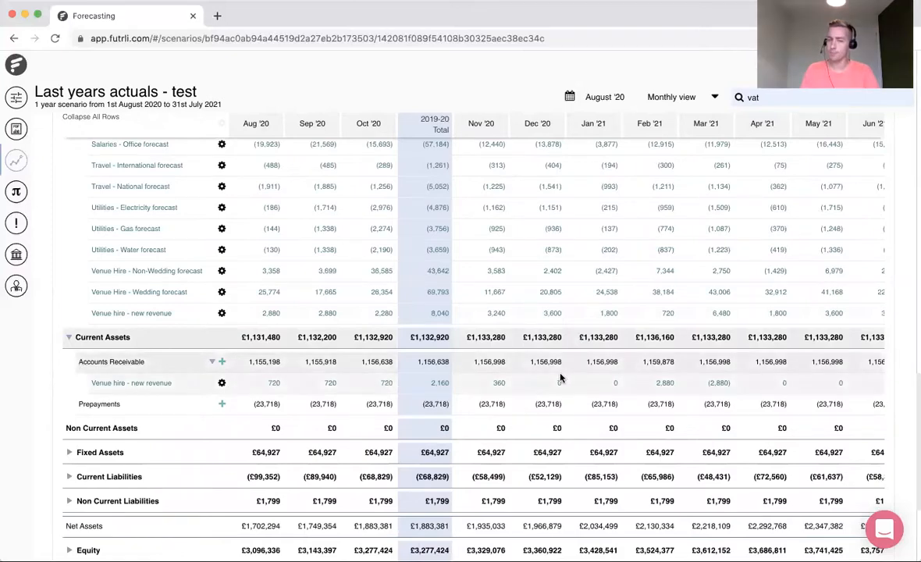
scroll(442, 401, "up", 2)
scroll(442, 398, "up", 15)
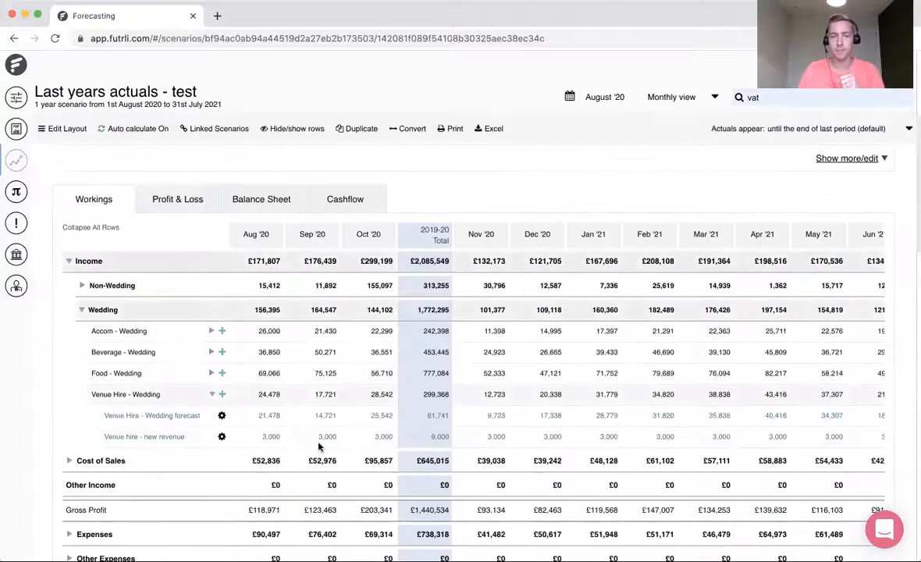
Collapse all rows, then expand Income down to Venue Hire - Wedding and open the Venue hire - new revenue forecast for editing.
left_click(102, 230)
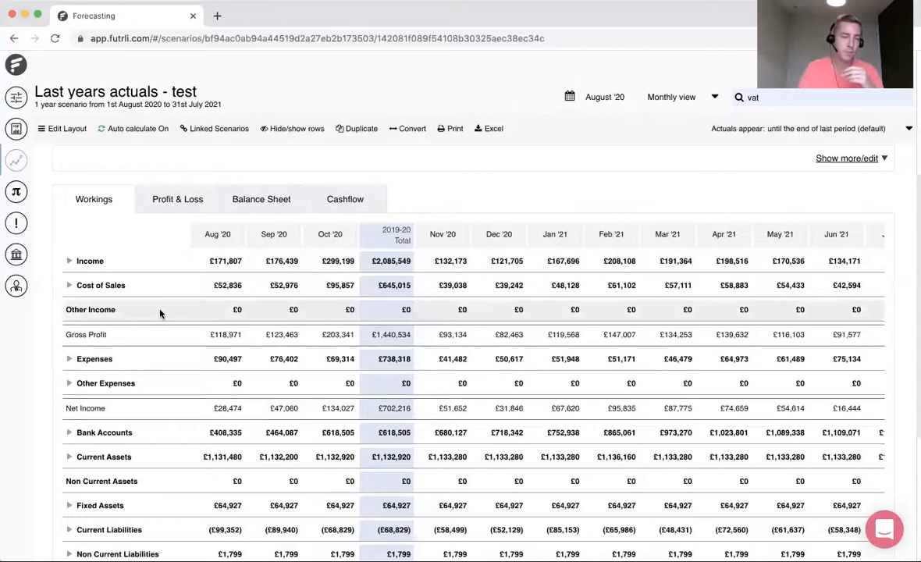
left_click(89, 263)
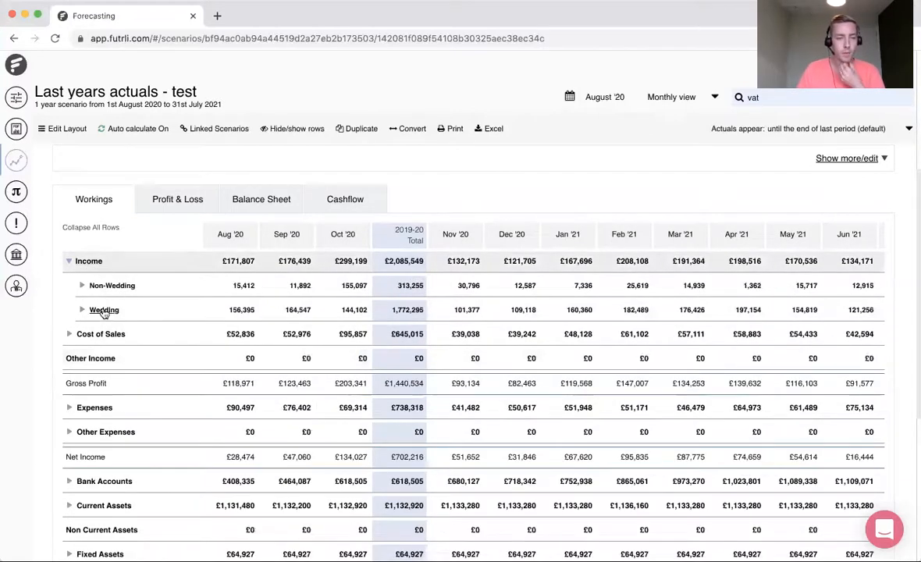
left_click(105, 310)
left_click(185, 395)
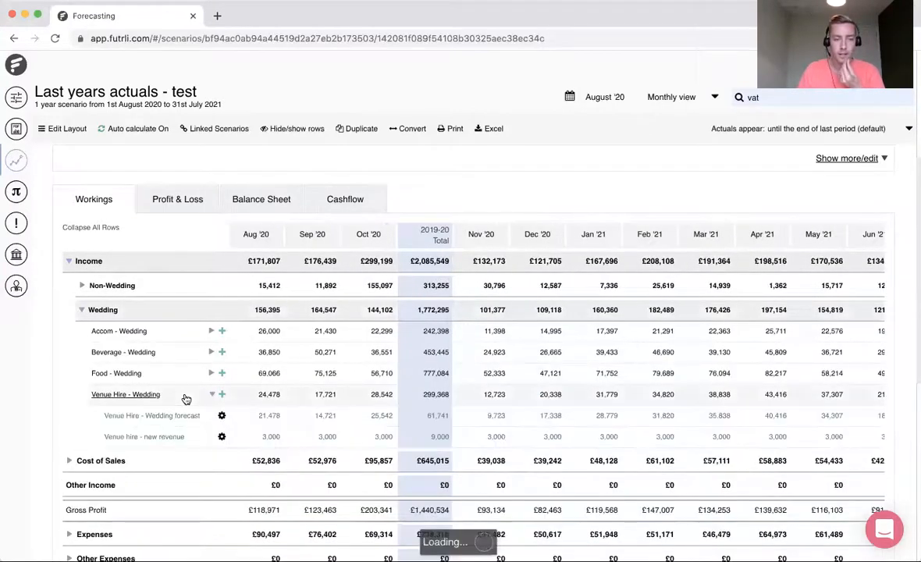
left_click(221, 437)
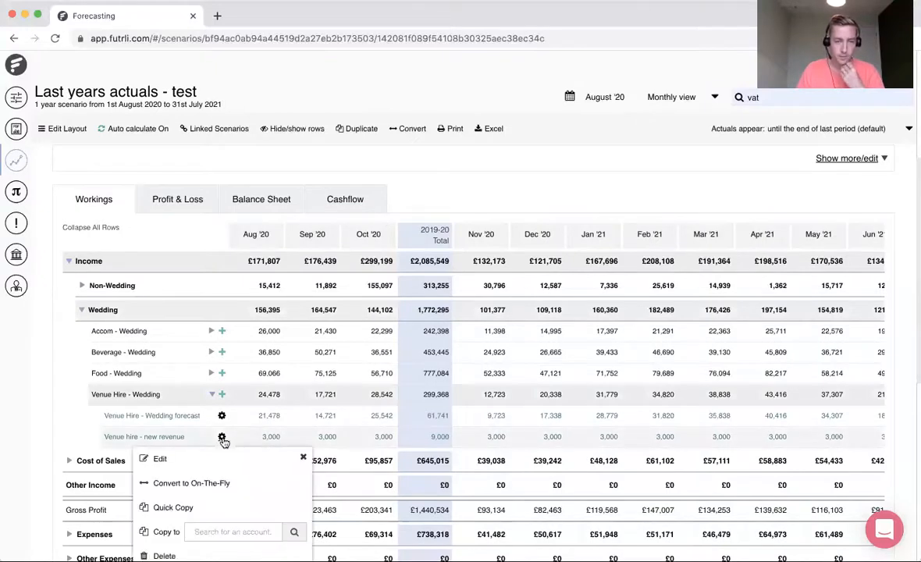
left_click(199, 467)
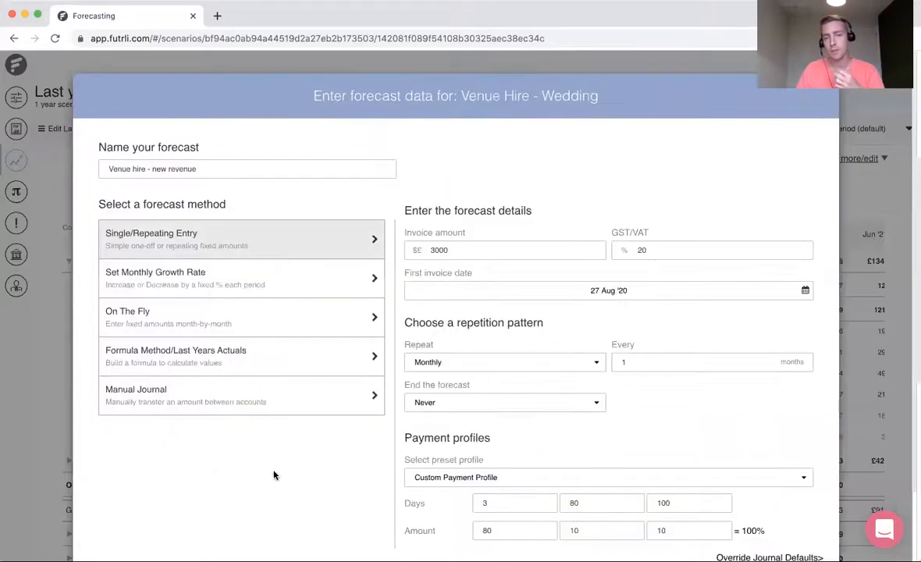
Switch the forecast method to Set Monthly Growth Rate with a 2% increase and a first period's amount of 1000.
left_click(185, 280)
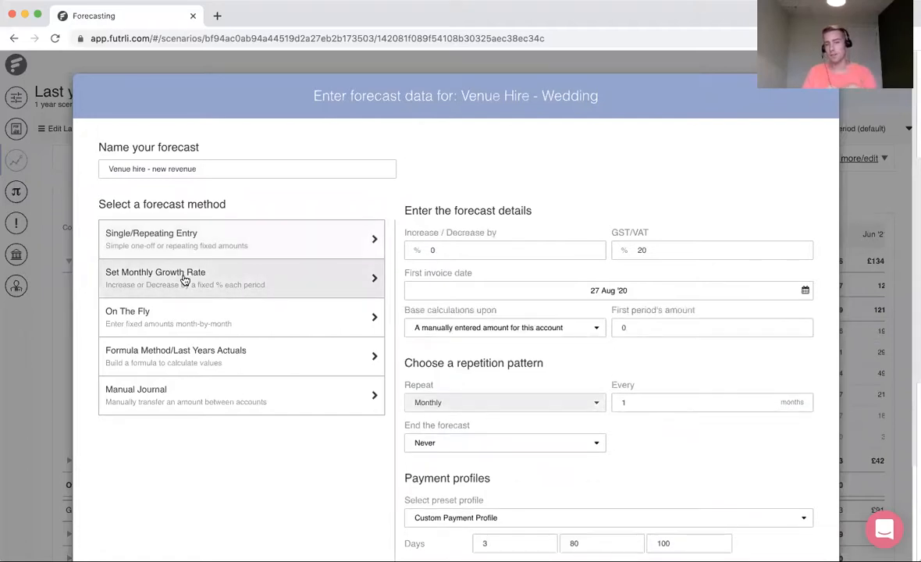
left_click_drag(438, 251, 411, 248)
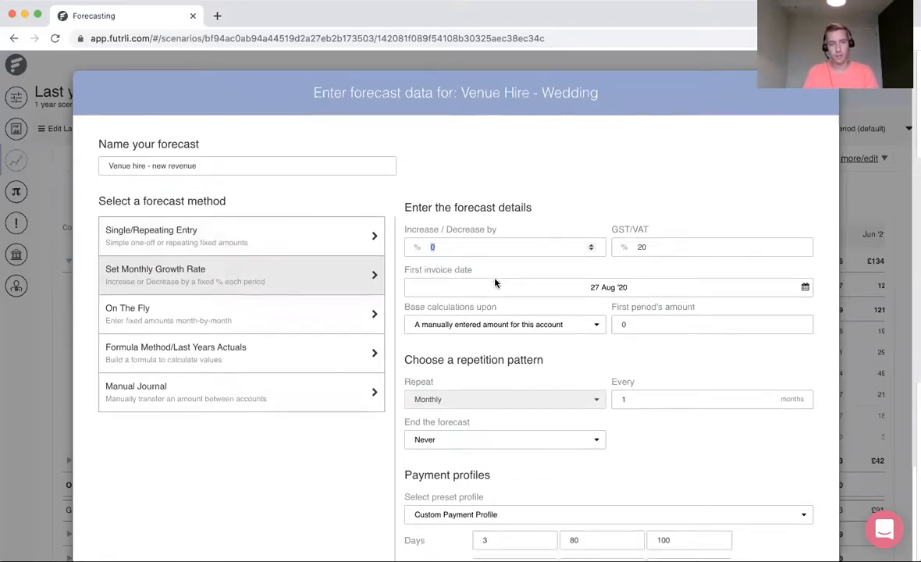
scroll(494, 282, "down", 1)
type("2")
double_click(659, 308)
type("1000")
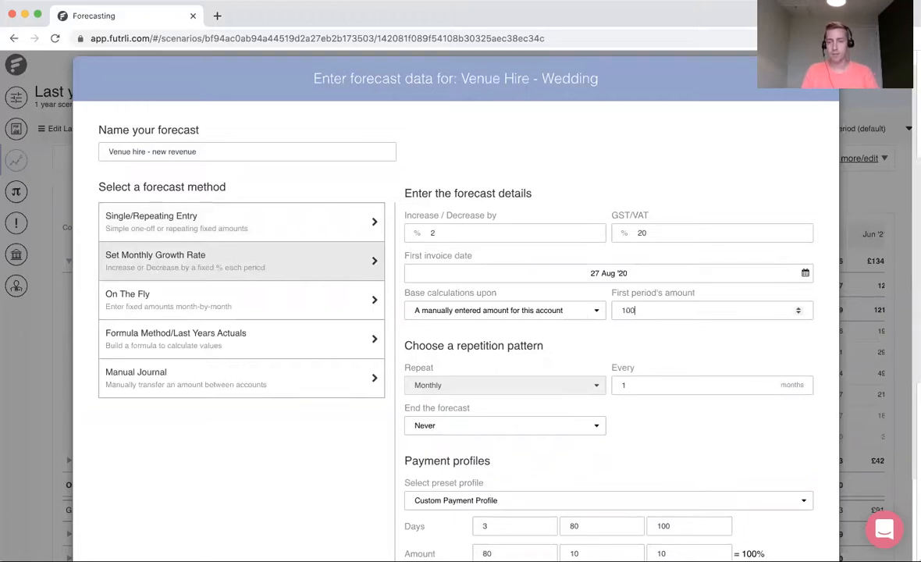
Change the payment profile to Single Payment after 30 days and save the forecast changes.
scroll(629, 333, "down", 2)
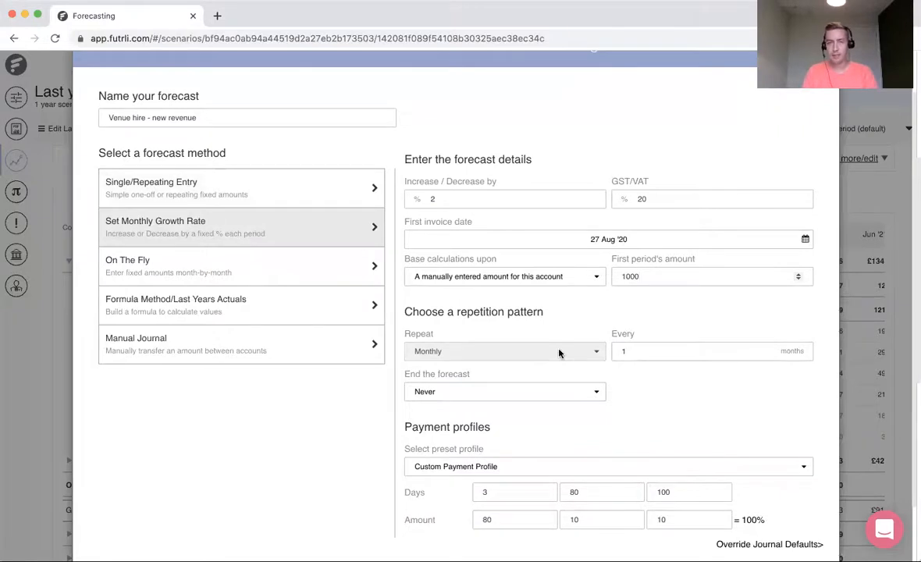
scroll(585, 422, "down", 1)
scroll(584, 421, "down", 2)
left_click(526, 417)
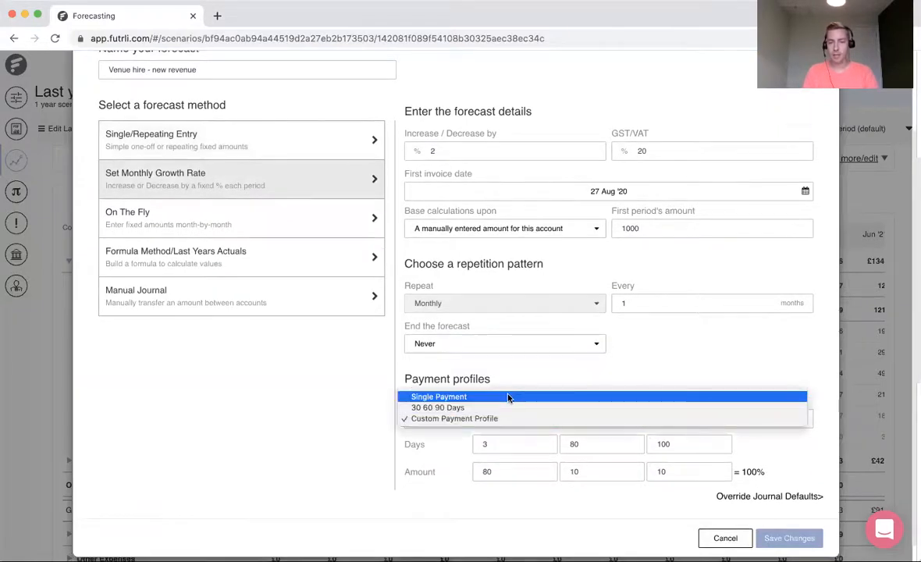
left_click(508, 396)
left_click(505, 440)
type("30")
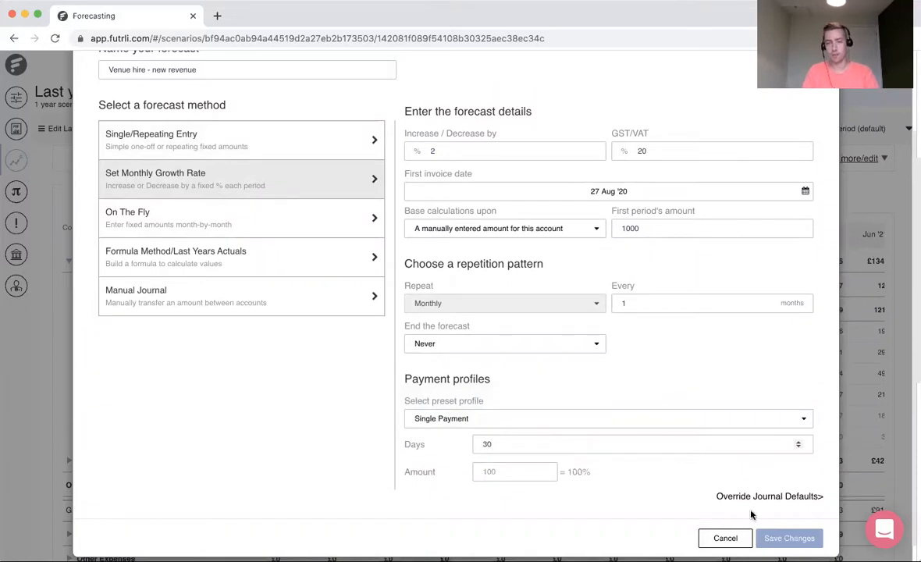
left_click(788, 538)
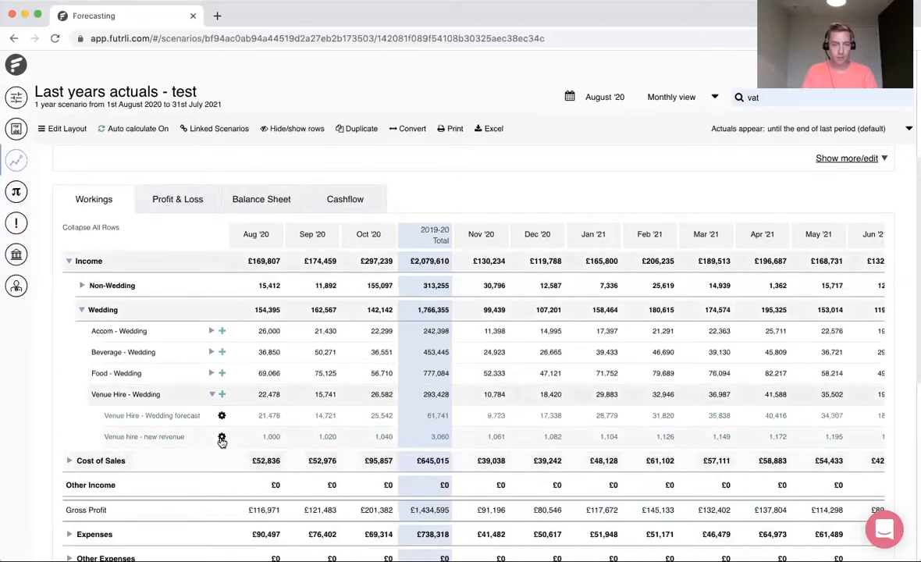
Reopen the Venue hire - new revenue forecast for editing and switch its method to On The Fly.
left_click(222, 438)
left_click(209, 458)
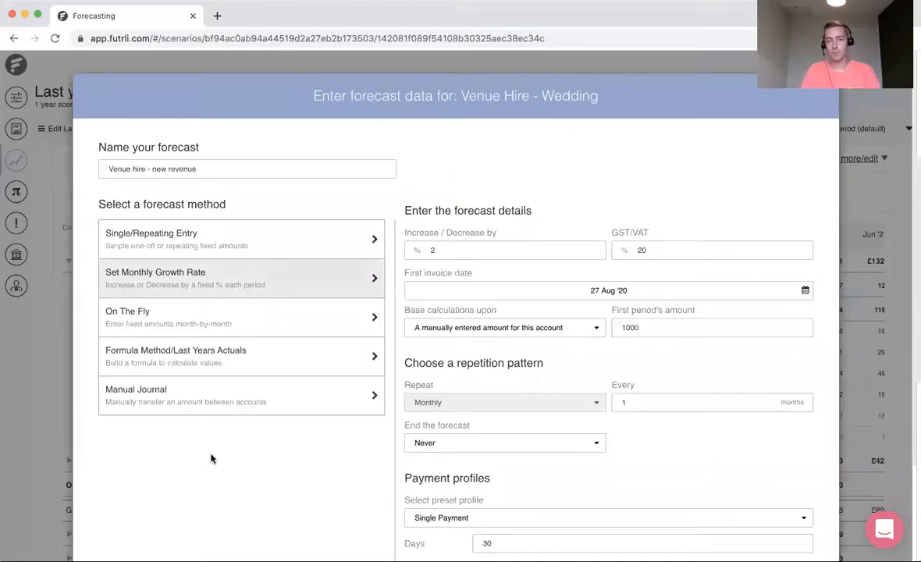
left_click(223, 334)
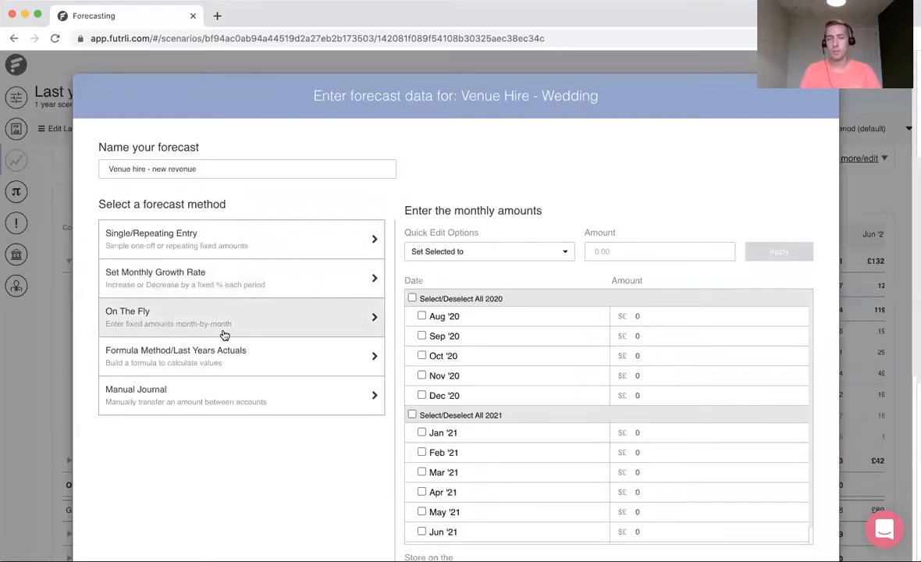
Enter monthly amounts of 345 for August, 320 for September, 54350 for October and 345 for November 2020.
left_click_drag(671, 314, 580, 323)
type("345")
left_click_drag(659, 331, 635, 332)
type("320")
left_click(623, 355)
type("54350")
left_click(636, 376)
type("345")
Use the quick edit to set the August, September and October 2020 amounts to 1000 together.
left_click(422, 316)
left_click(421, 336)
left_click(421, 355)
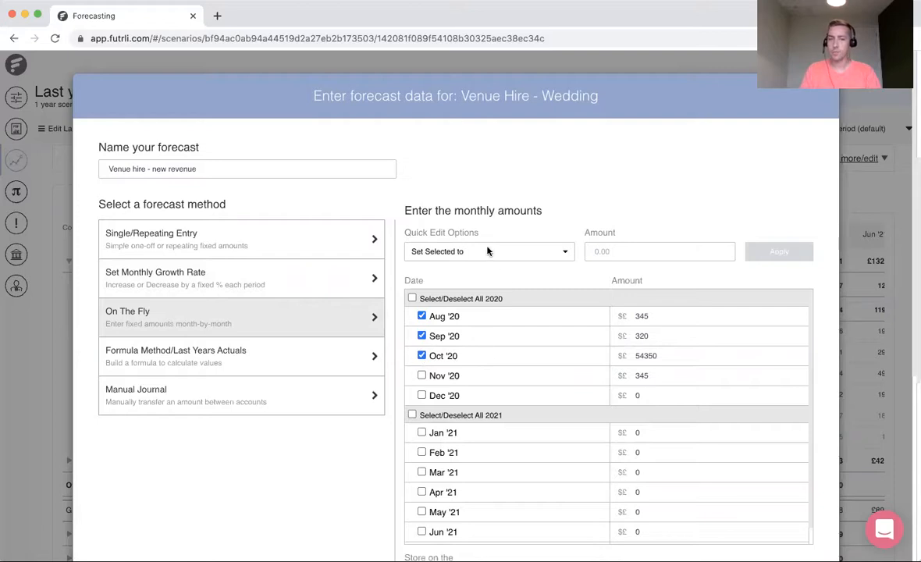
left_click(488, 250)
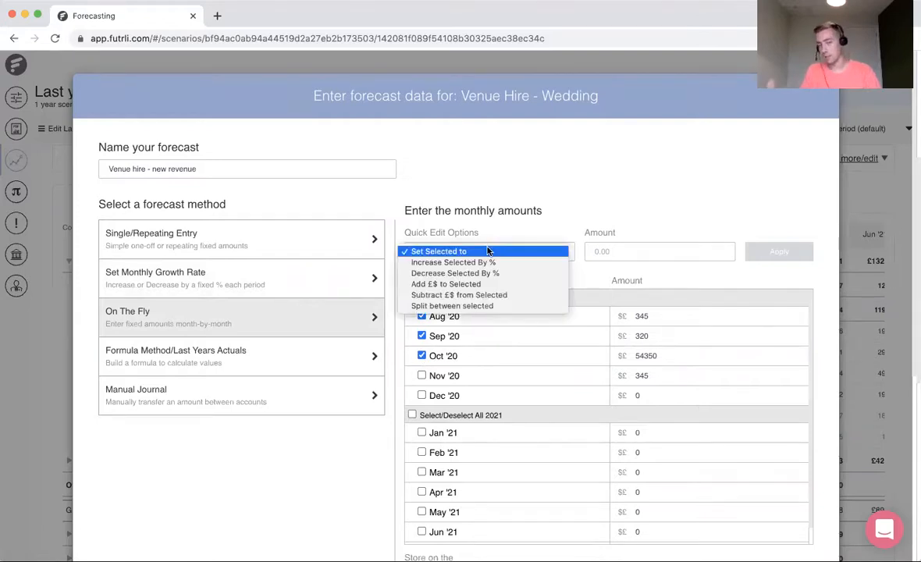
left_click(614, 252)
type("1000")
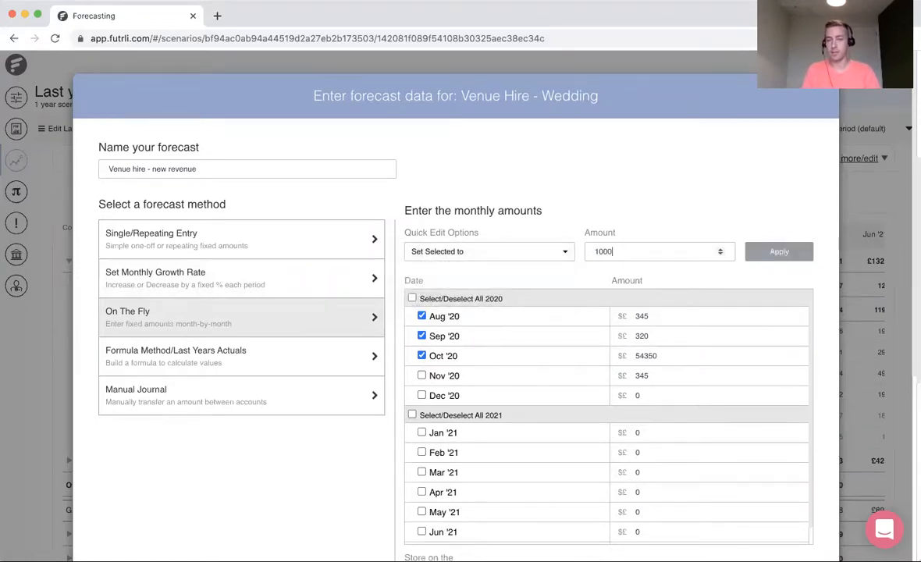
left_click(781, 251)
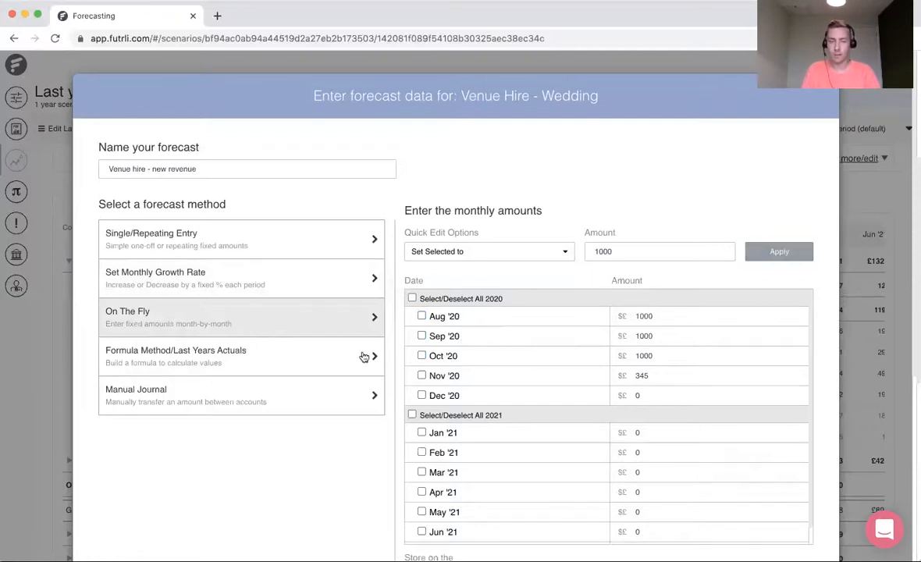
Use the quick edit to decrease all the 2020 monthly amounts by 20%.
left_click(412, 298)
left_click(460, 252)
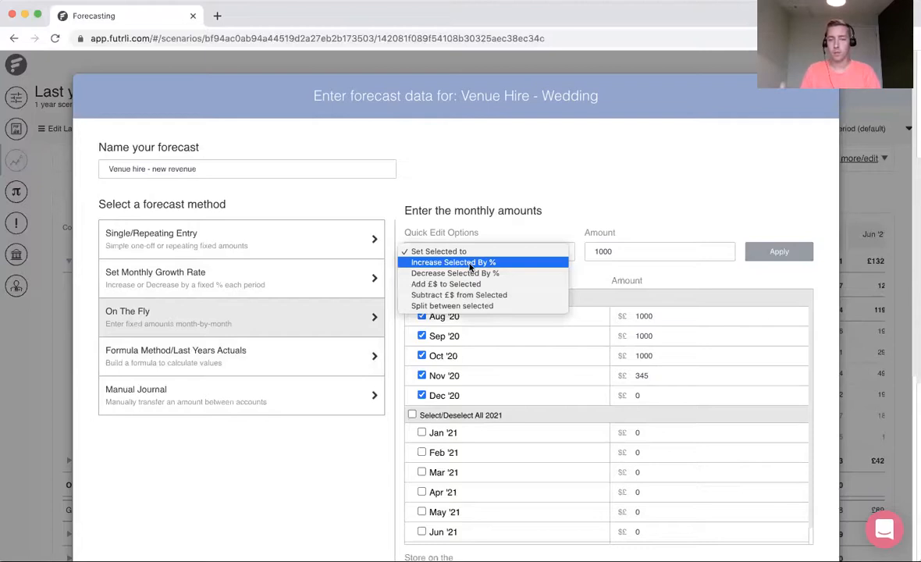
left_click(472, 273)
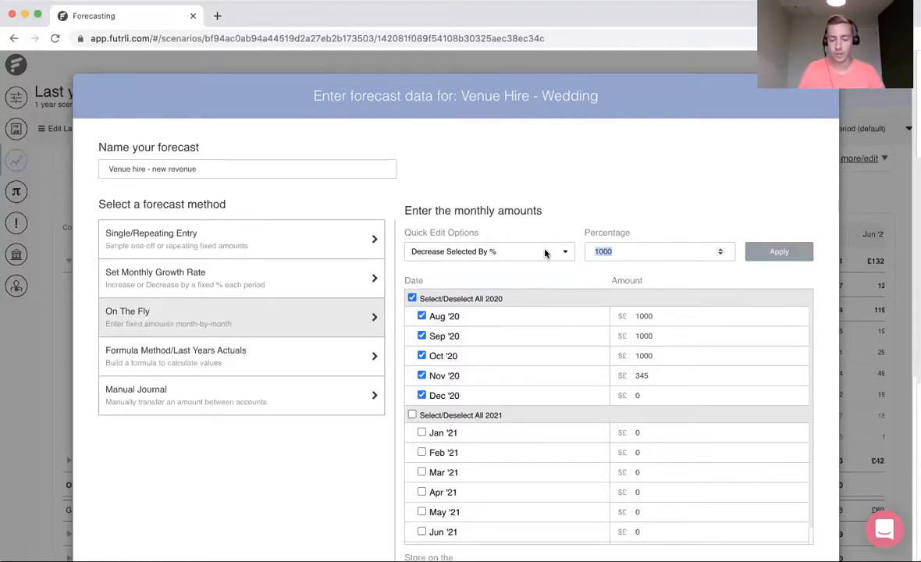
type("20")
left_click(777, 251)
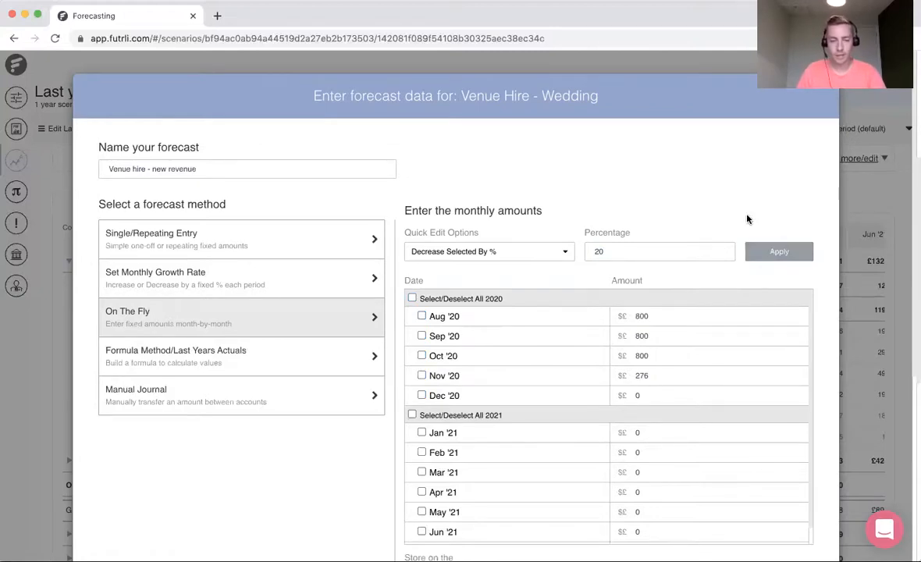
Review the storage day choices, GST/VAT and payment profile settings of the On The Fly forecast.
scroll(747, 219, "down", 4)
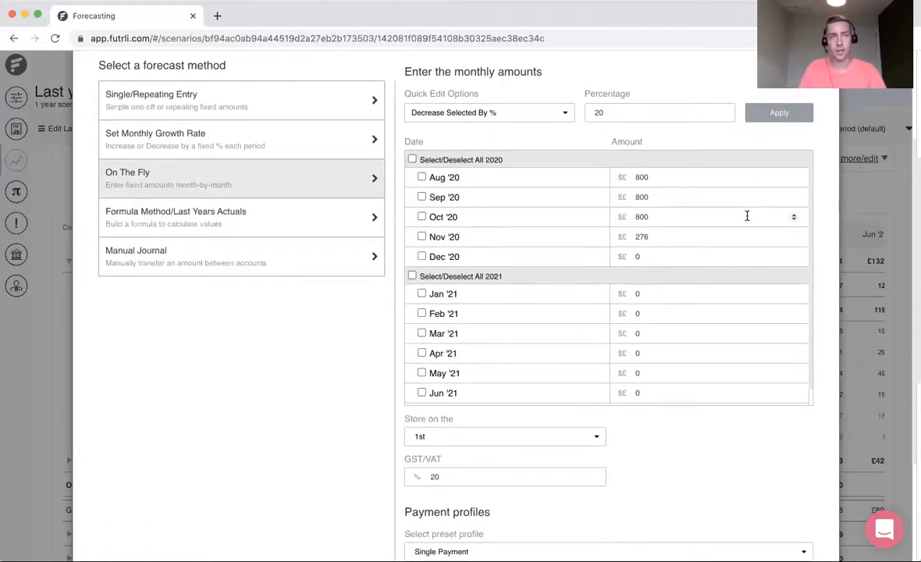
scroll(740, 442, "down", 3)
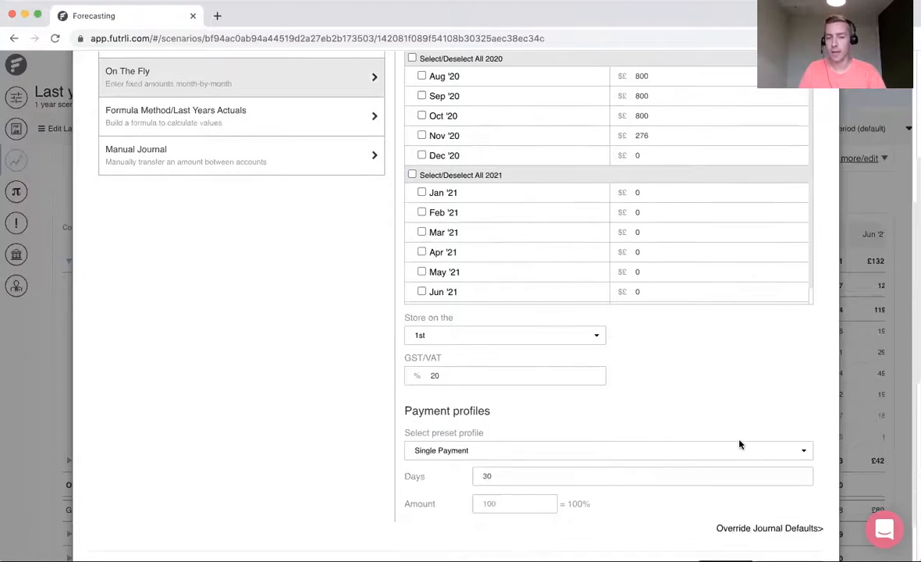
scroll(740, 444, "down", 1)
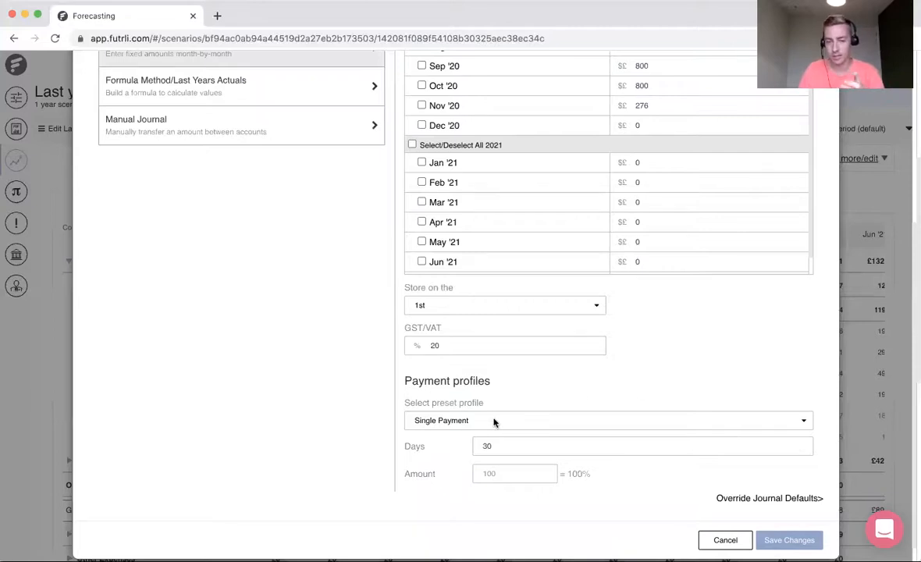
left_click(467, 306)
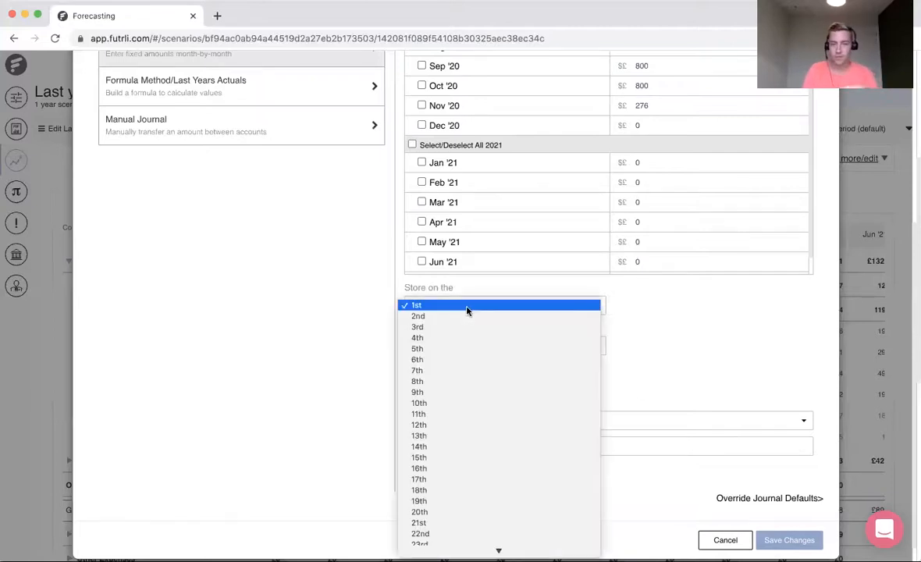
left_click(718, 328)
scroll(702, 312, "up", 5)
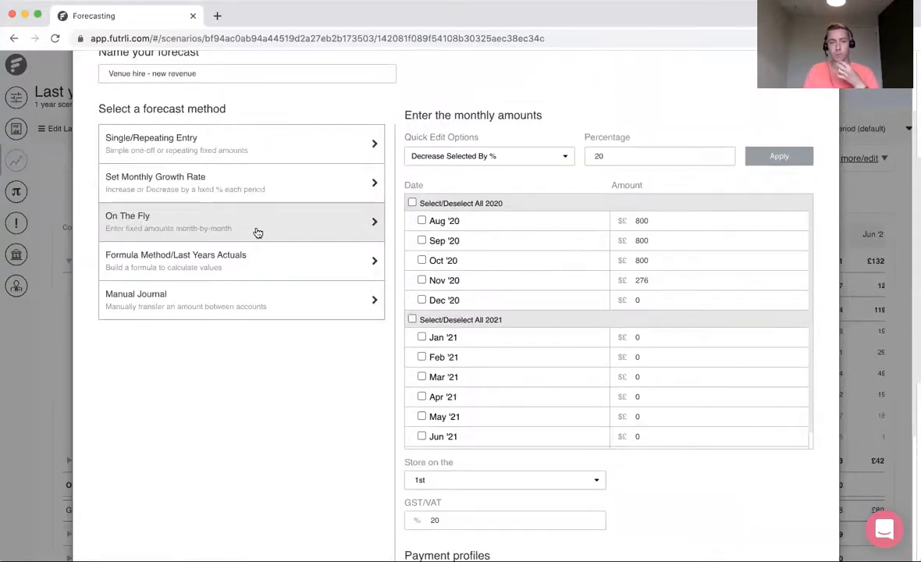
Switch the forecast to Formula Method/Last Years Actuals, review its settings and discard the edits.
left_click(265, 262)
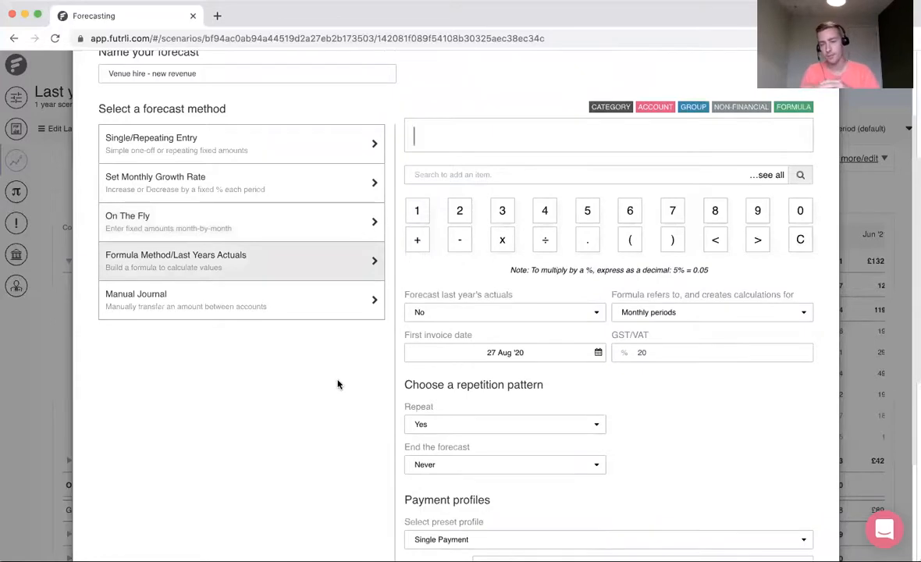
scroll(338, 384, "up", 2)
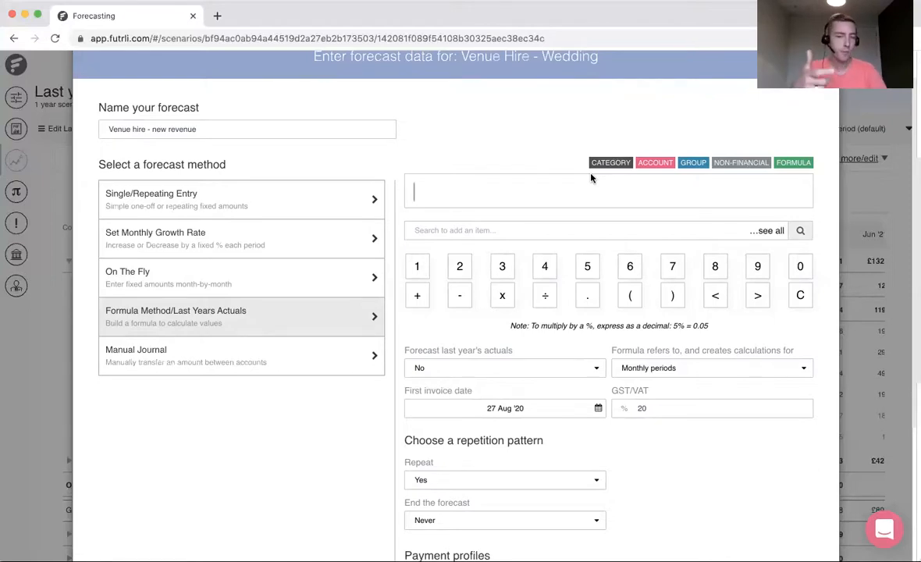
scroll(620, 359, "down", 5)
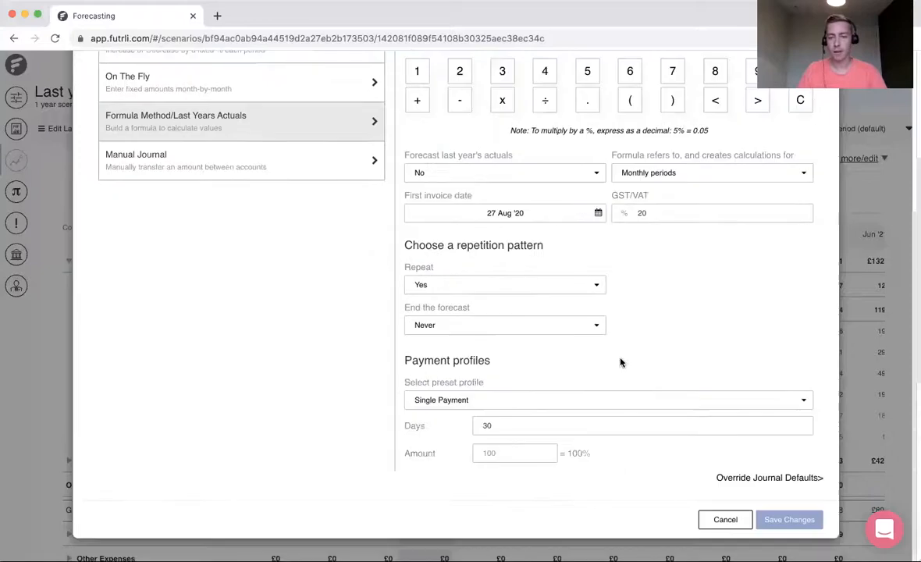
left_click(722, 521)
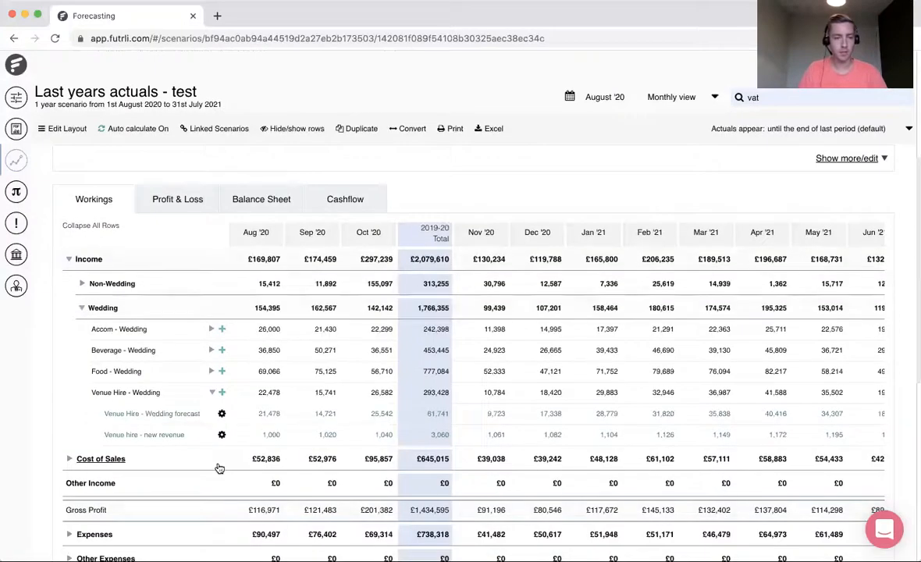
Find Equipment & Up Serve Items Hire under Cost of Sales and delete its existing forecast.
scroll(219, 468, "down", 3)
left_click(95, 293)
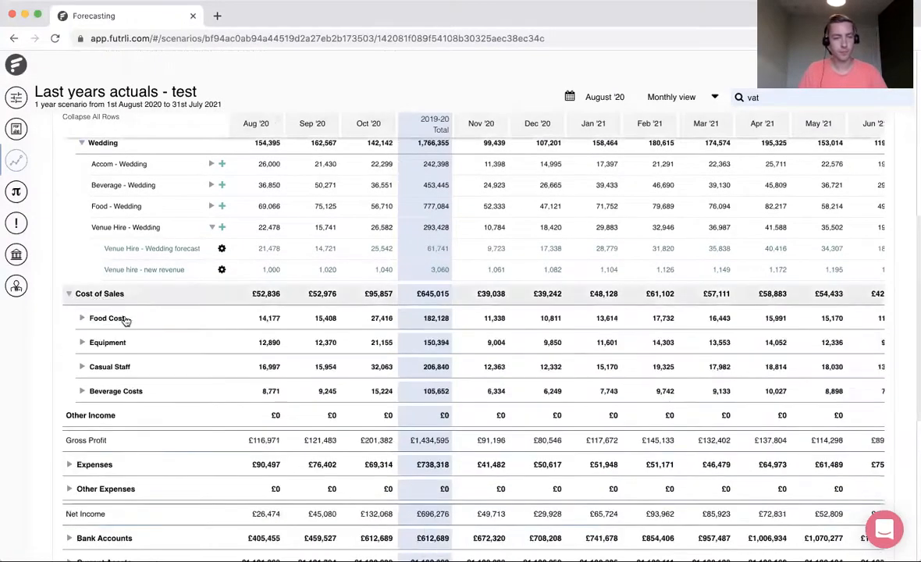
left_click(82, 390)
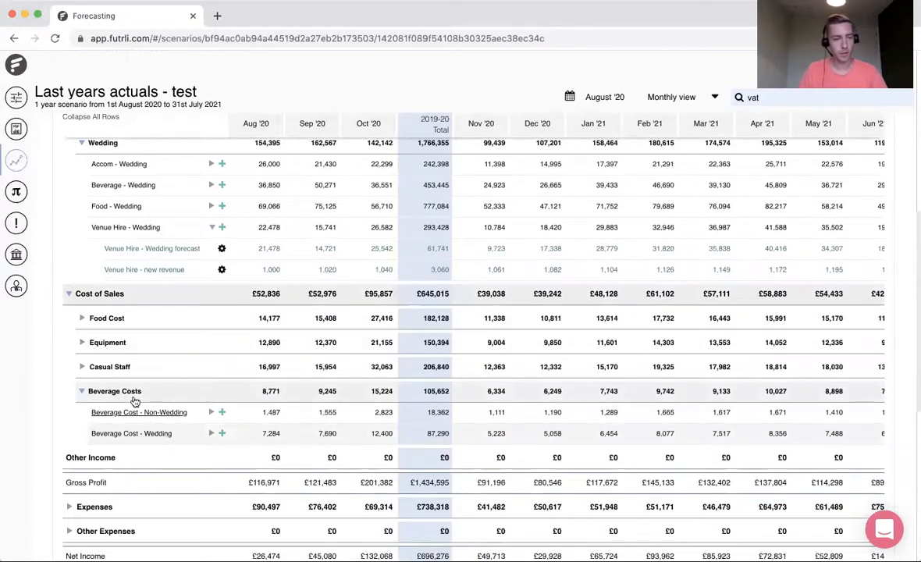
left_click(92, 390)
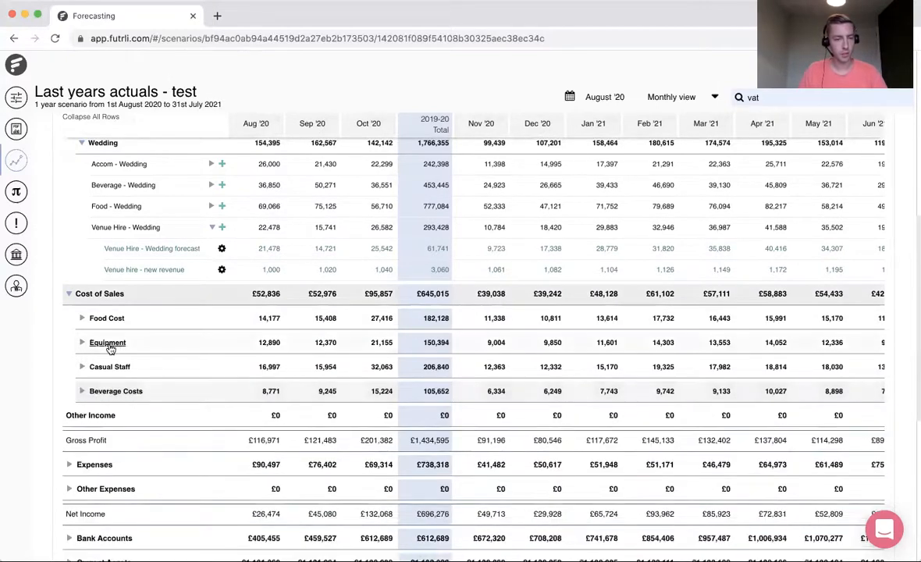
left_click(109, 343)
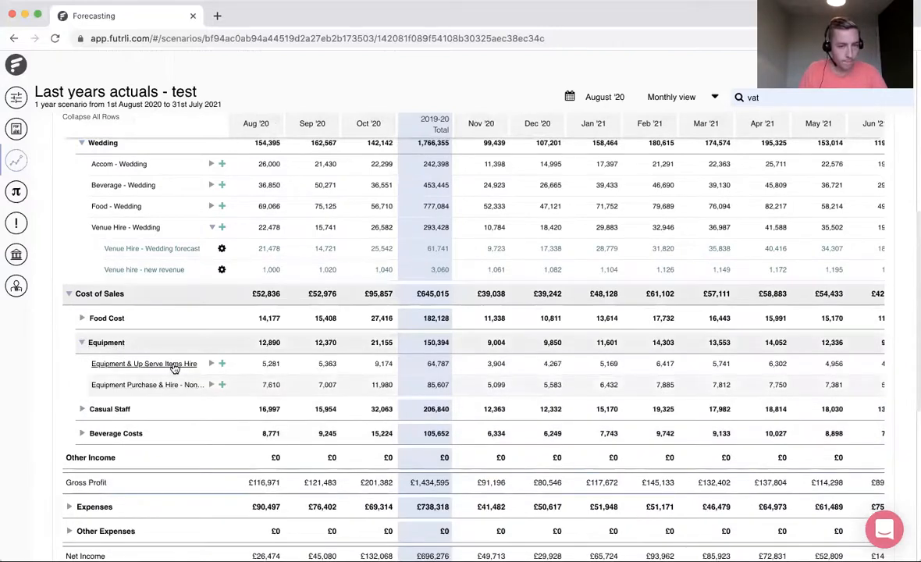
left_click(175, 365)
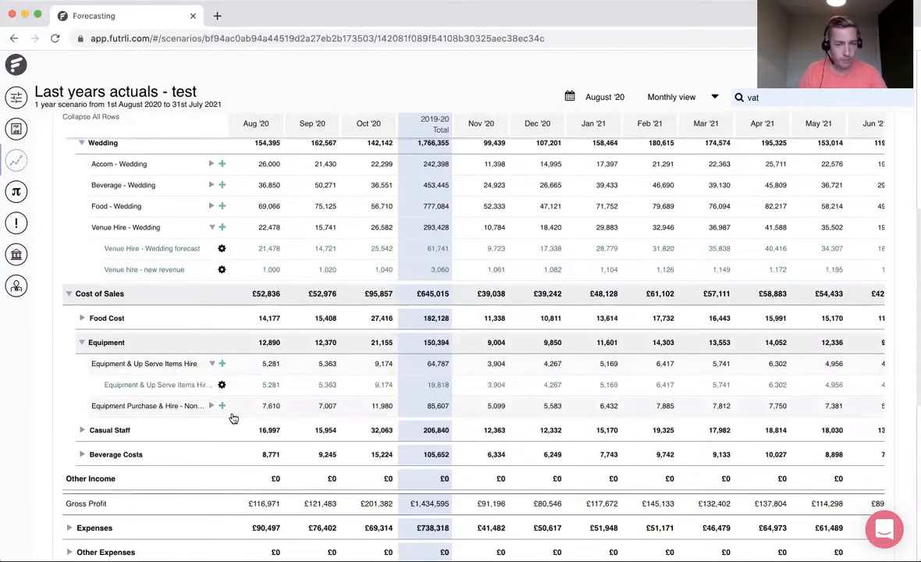
left_click(222, 384)
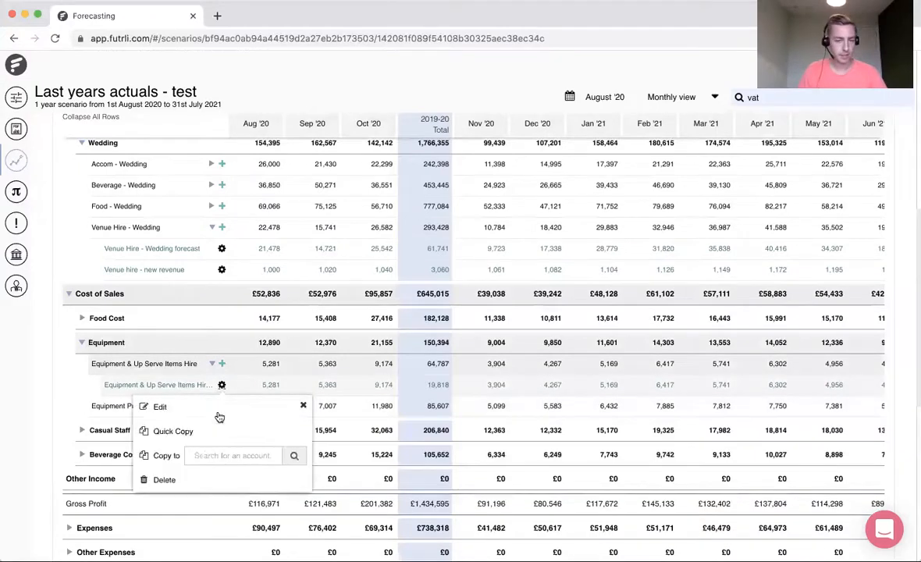
left_click(160, 479)
left_click(606, 247)
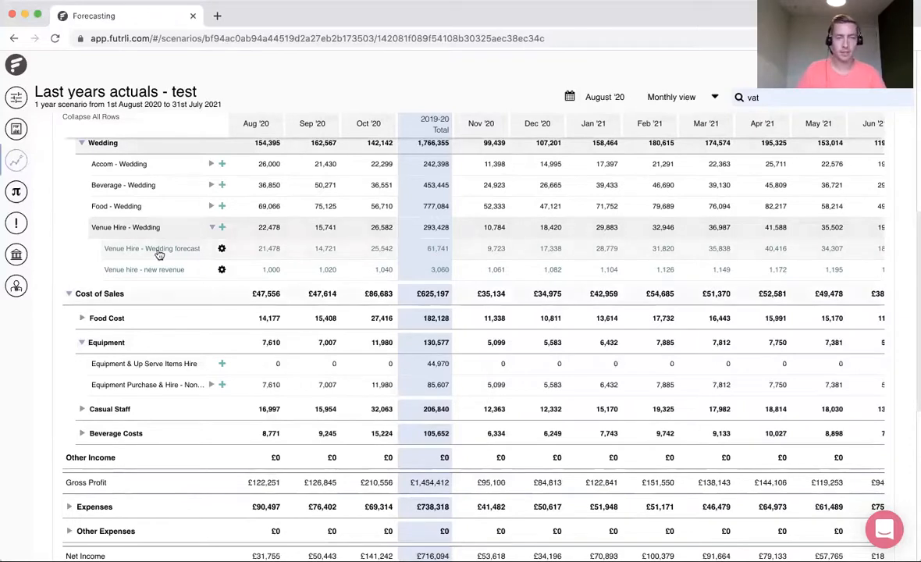
Add an Equipment & Up Serve Items Hire forecast with the formula Venue Hire - Wedding x 0.2.
left_click(222, 364)
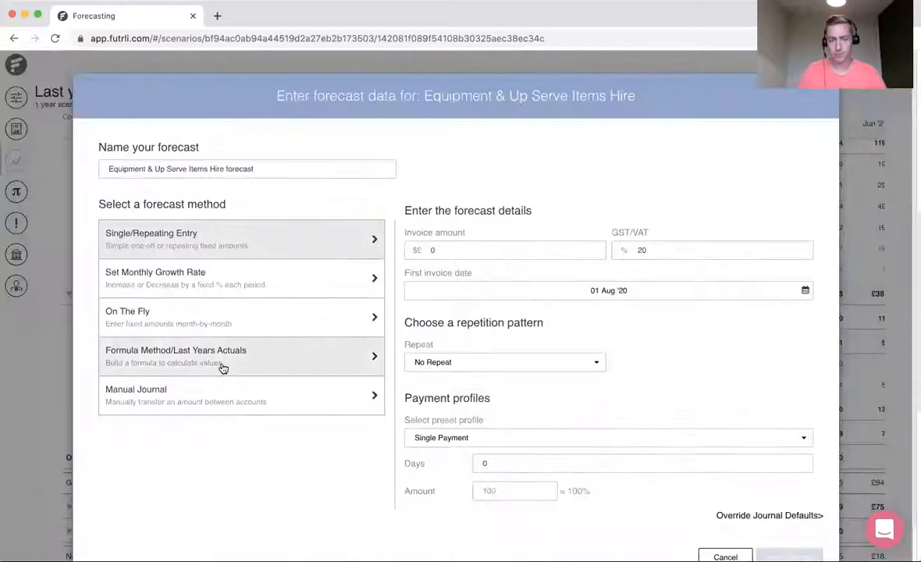
left_click(222, 365)
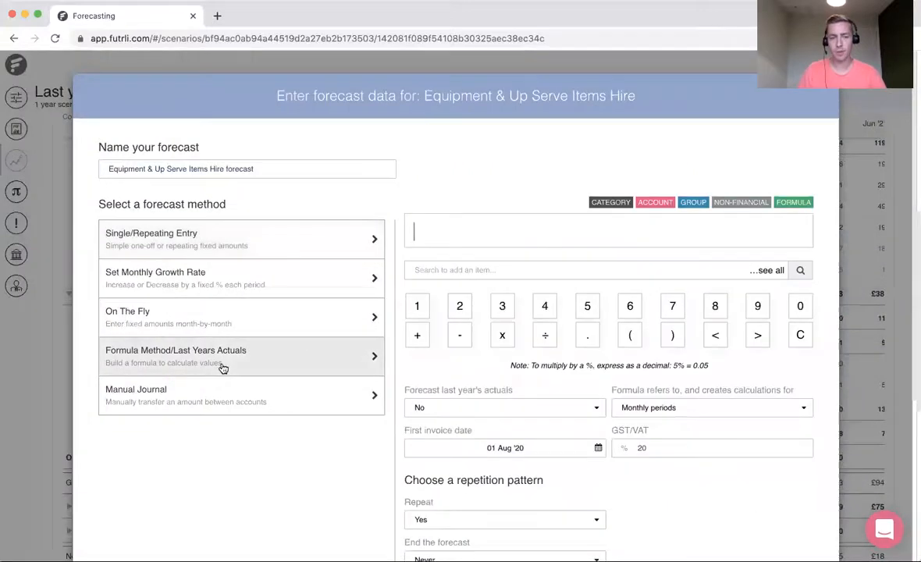
left_click(480, 269)
type("venue")
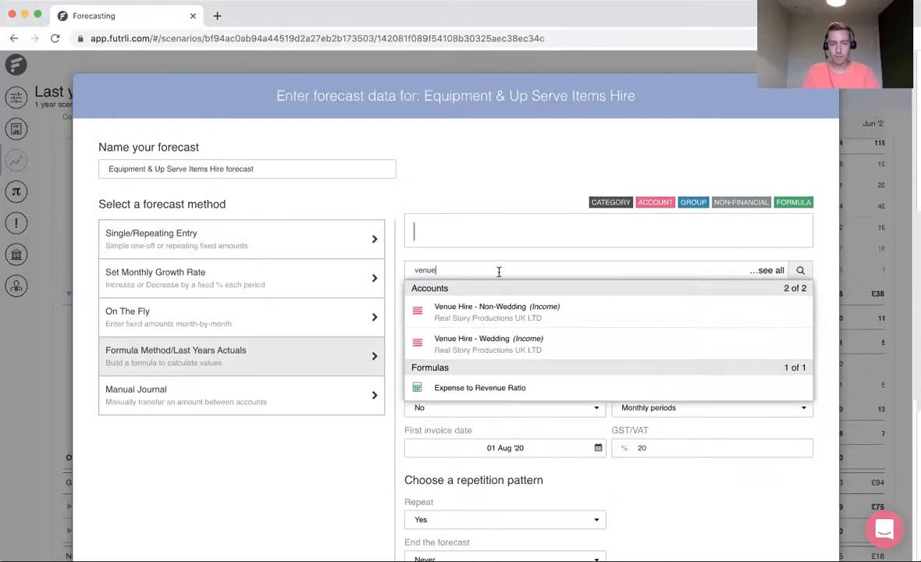
left_click(492, 344)
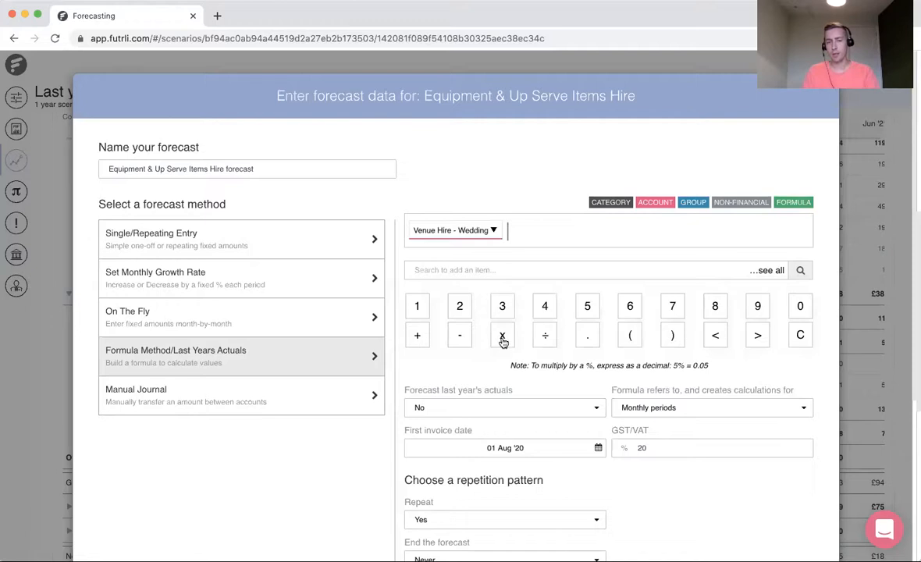
left_click(502, 337)
left_click(798, 308)
left_click(587, 336)
left_click(459, 307)
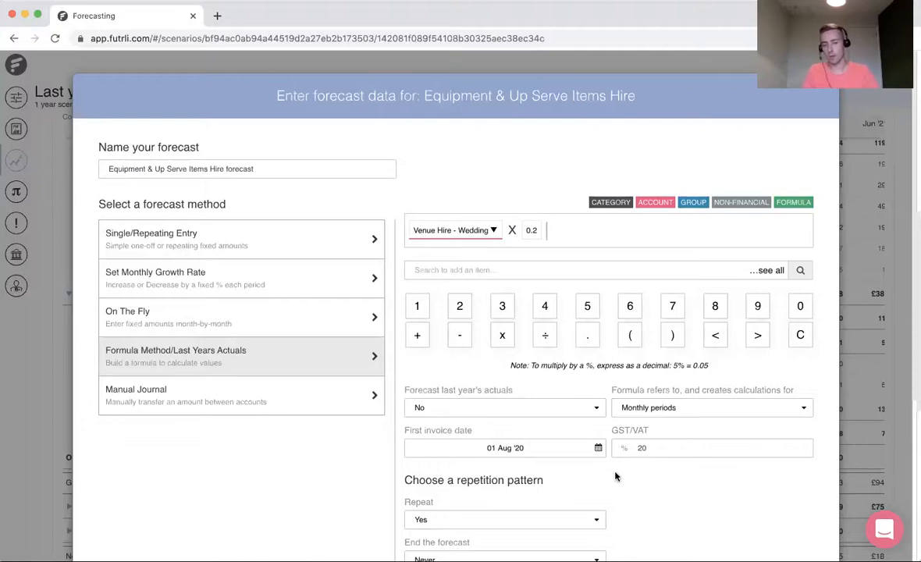
Set the forecast's first invoice date to 26 Aug '20 and save it.
scroll(614, 473, "down", 1)
left_click(513, 415)
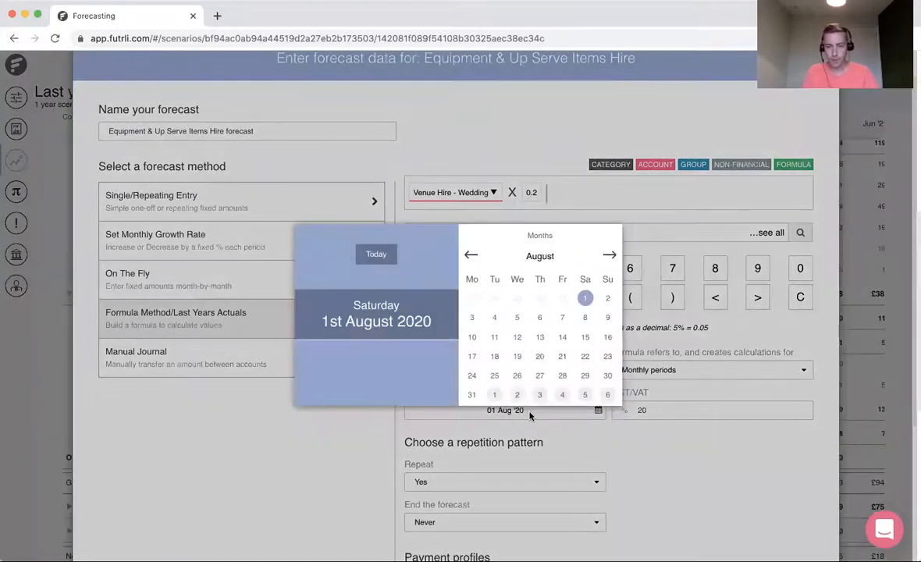
left_click(494, 374)
scroll(647, 434, "down", 3)
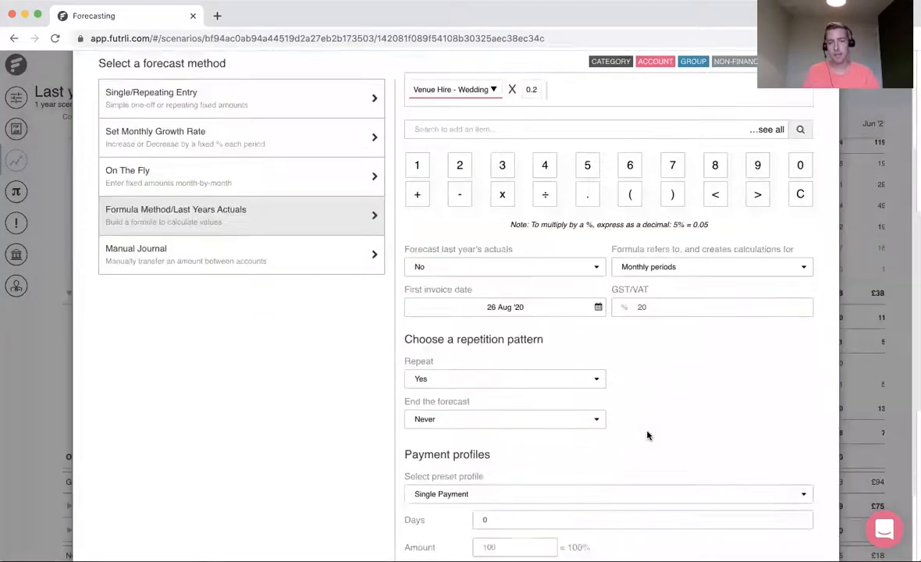
scroll(649, 502, "down", 3)
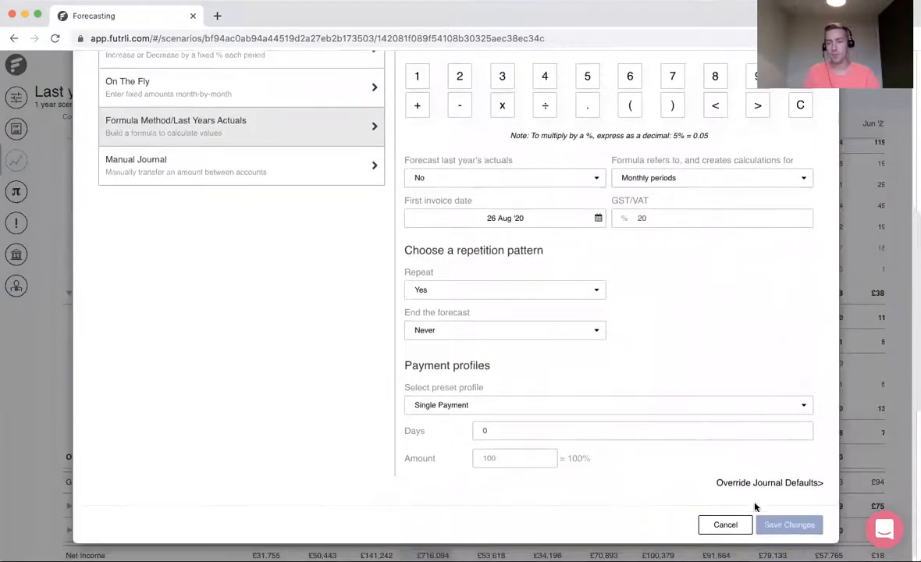
left_click(796, 525)
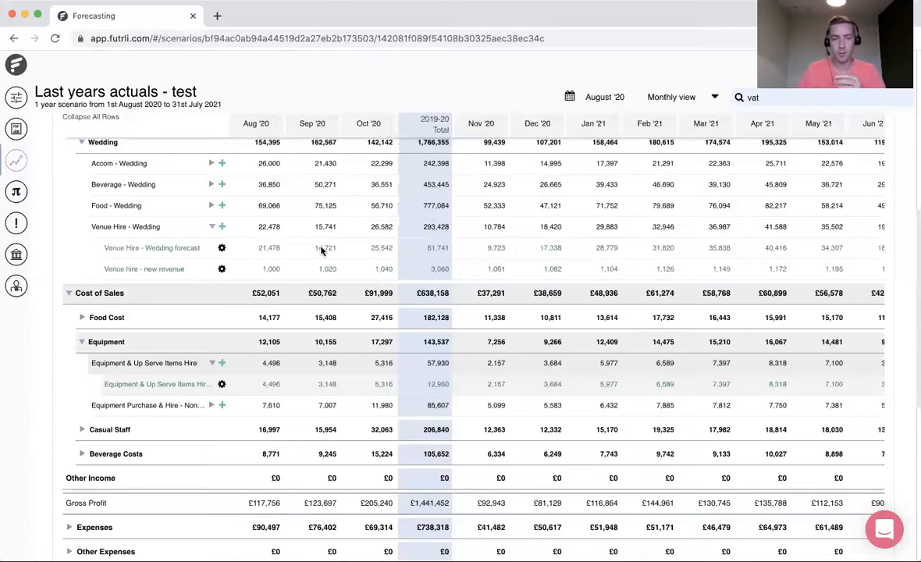
Set the first period's amount of the Venue hire - new revenue forecast to 2000 and save it.
left_click(222, 270)
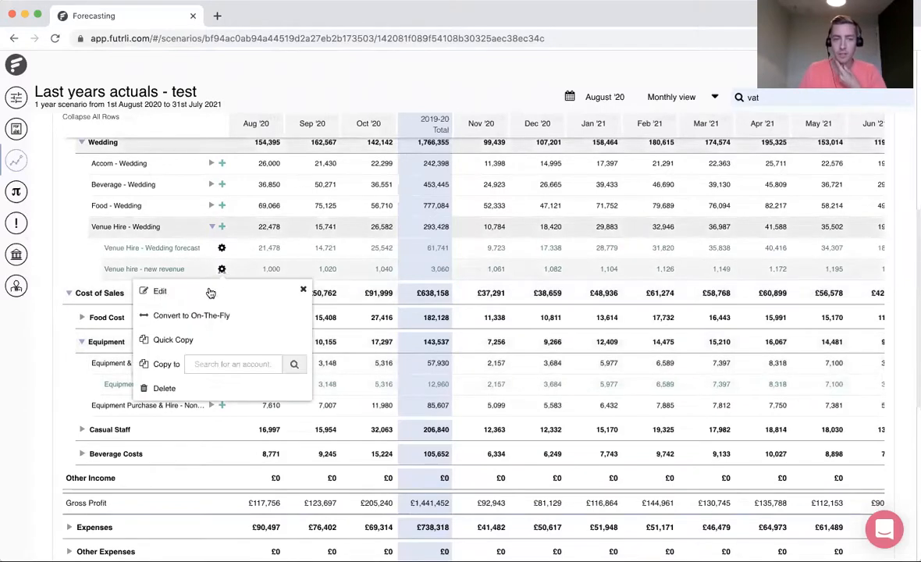
left_click(206, 293)
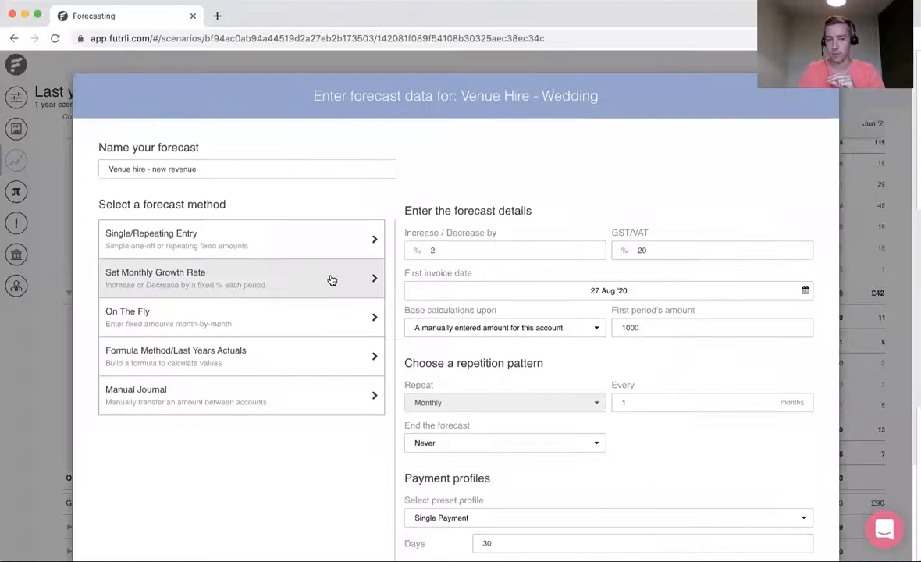
left_click(654, 333)
left_click_drag(653, 330, 552, 330)
type("2000")
scroll(721, 473, "down", 3)
left_click(789, 518)
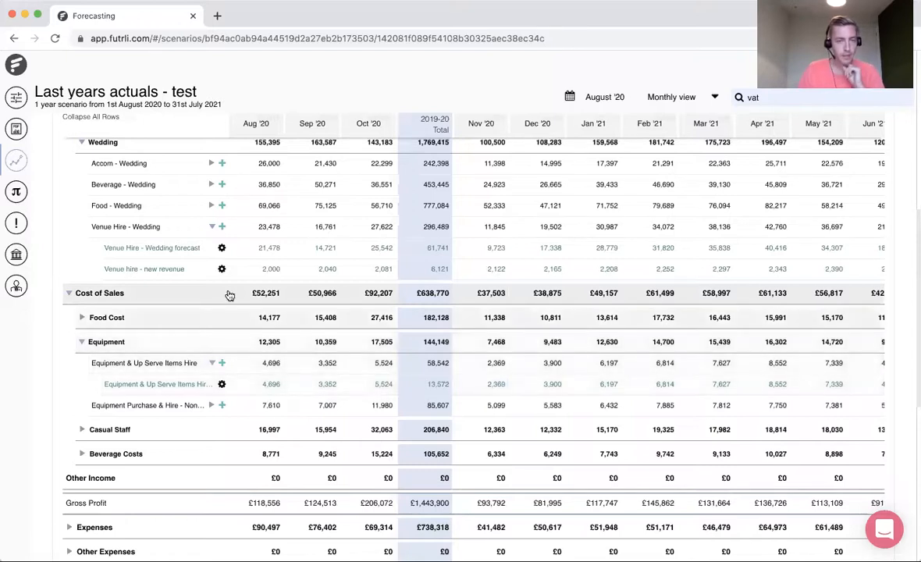
Examine the Manual Journal transfer settings on a new Venue Hire - Wedding forecast and leave without saving.
left_click(221, 226)
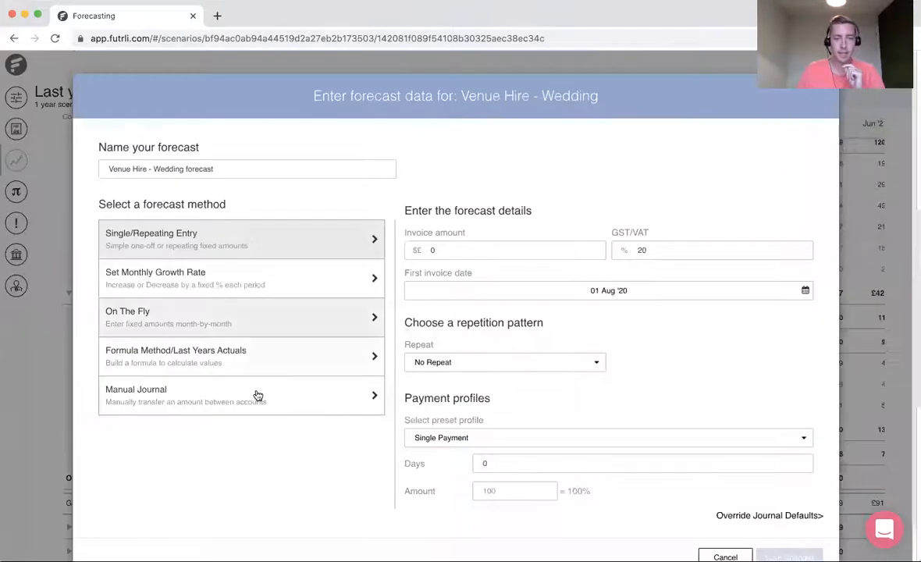
left_click(249, 407)
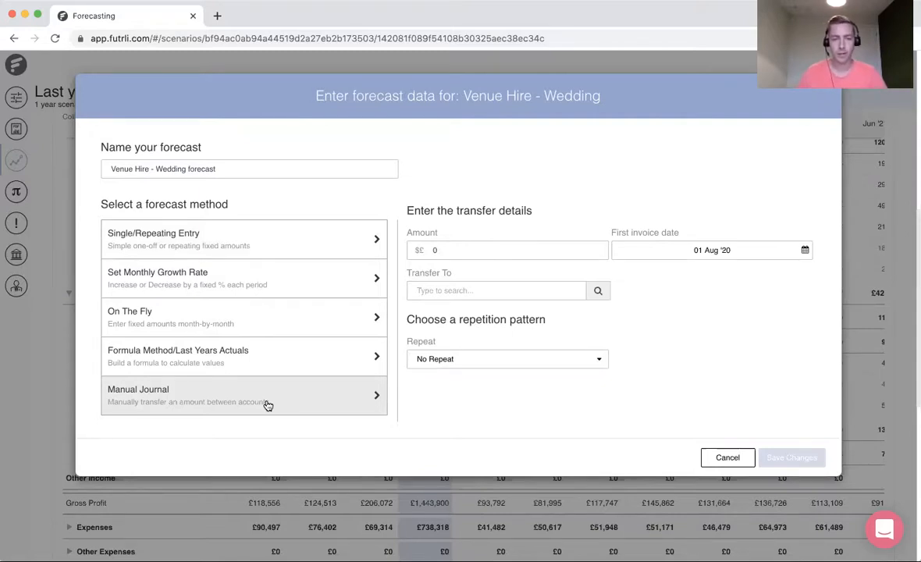
left_click(733, 457)
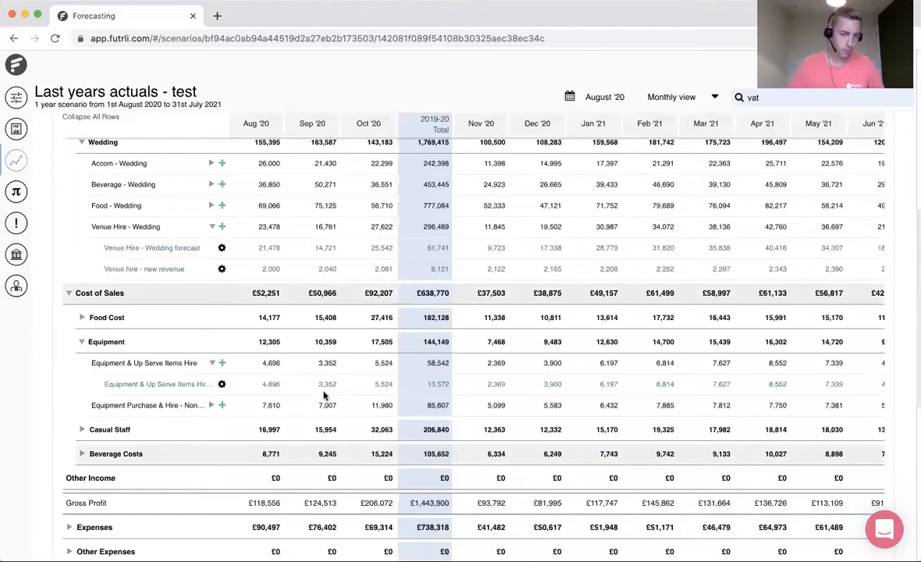
Examine the Aug '20 Accounts Receivable breakdown under Current Assets and expand the account's forecast rows.
scroll(306, 433, "down", 5)
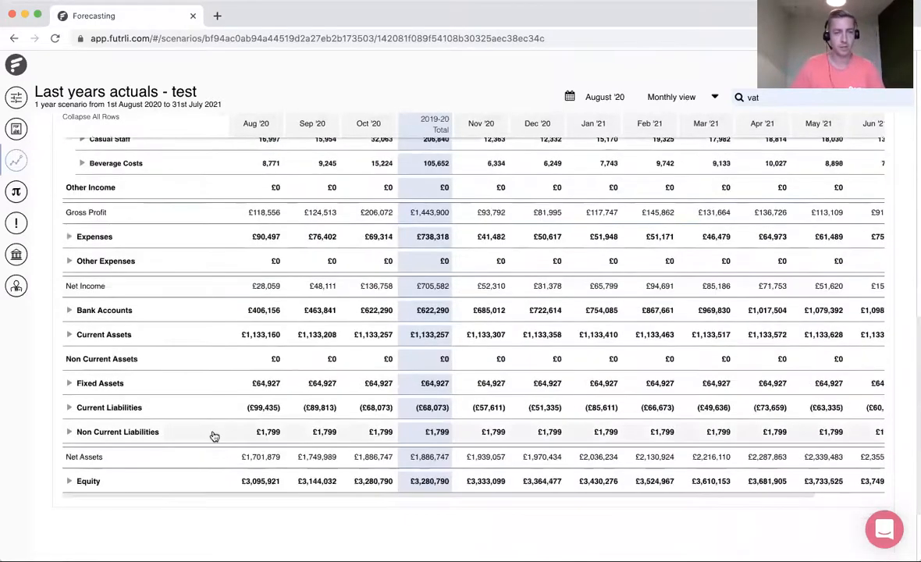
left_click(82, 334)
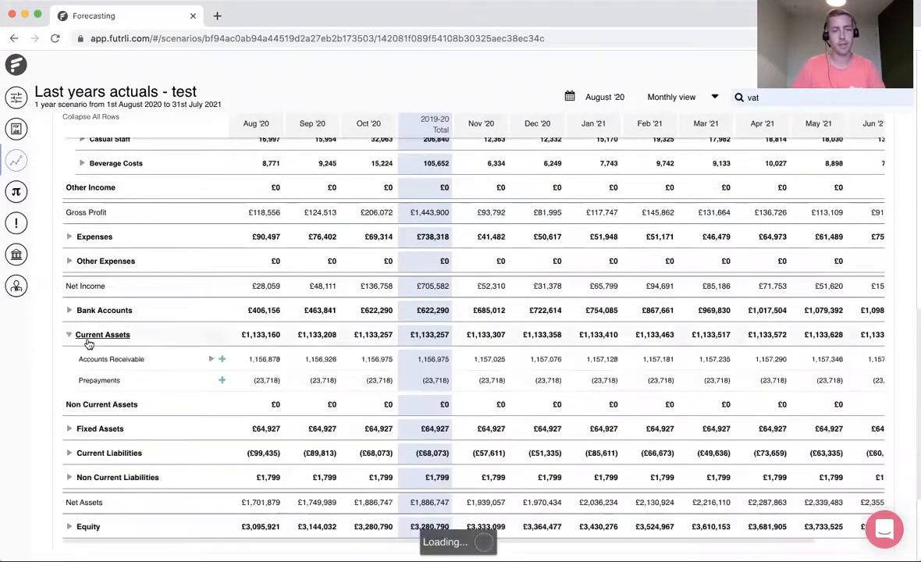
left_click(265, 360)
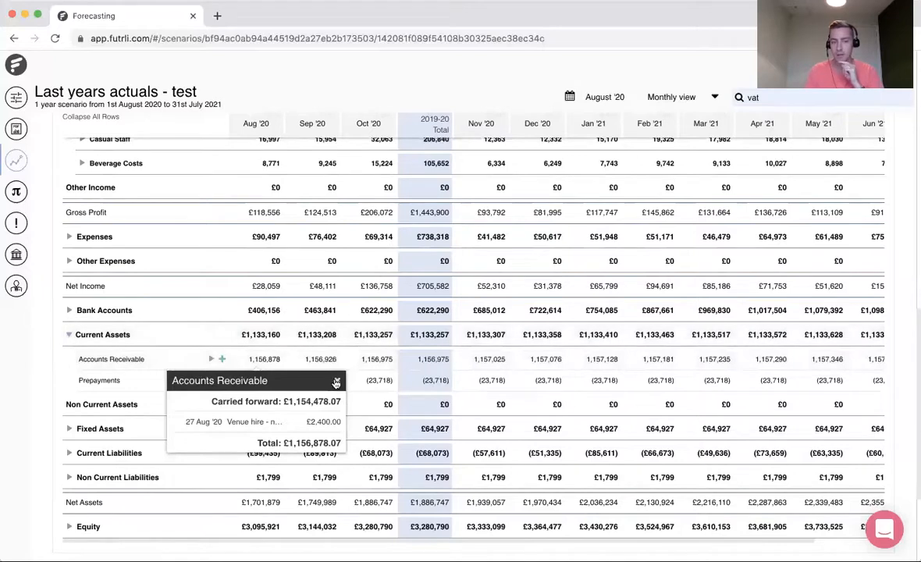
left_click(336, 381)
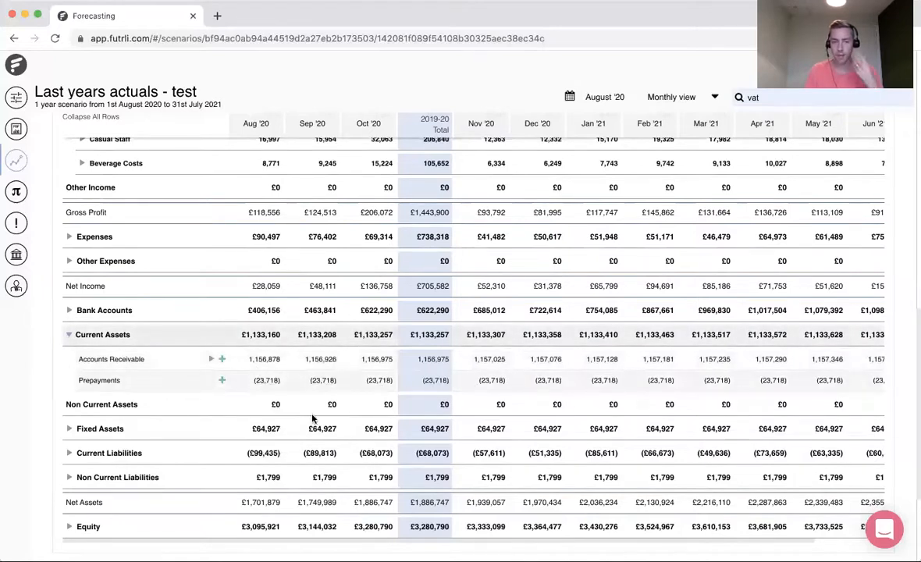
left_click(210, 358)
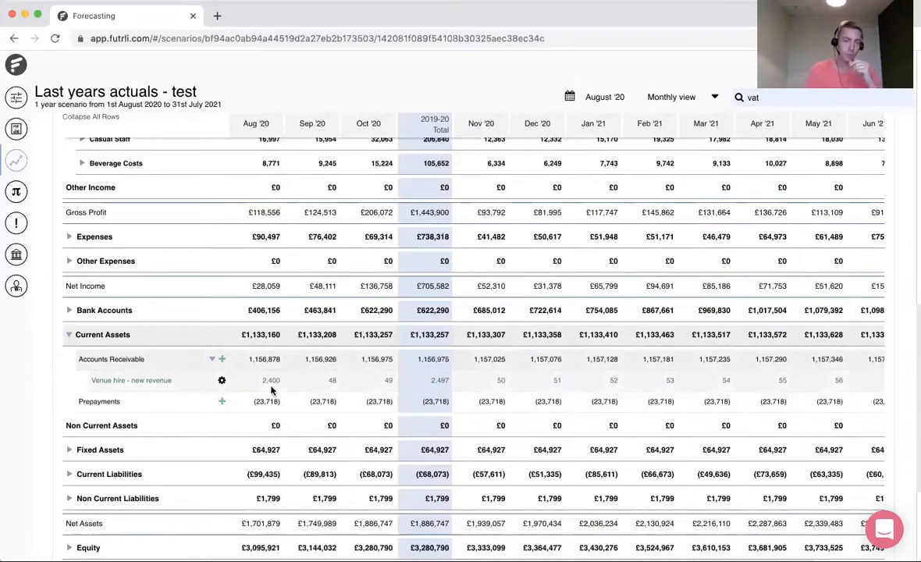
Start a new Accounts Receivable forecast with the Manual Journal method and set its transfer amount to 100000.
left_click(223, 360)
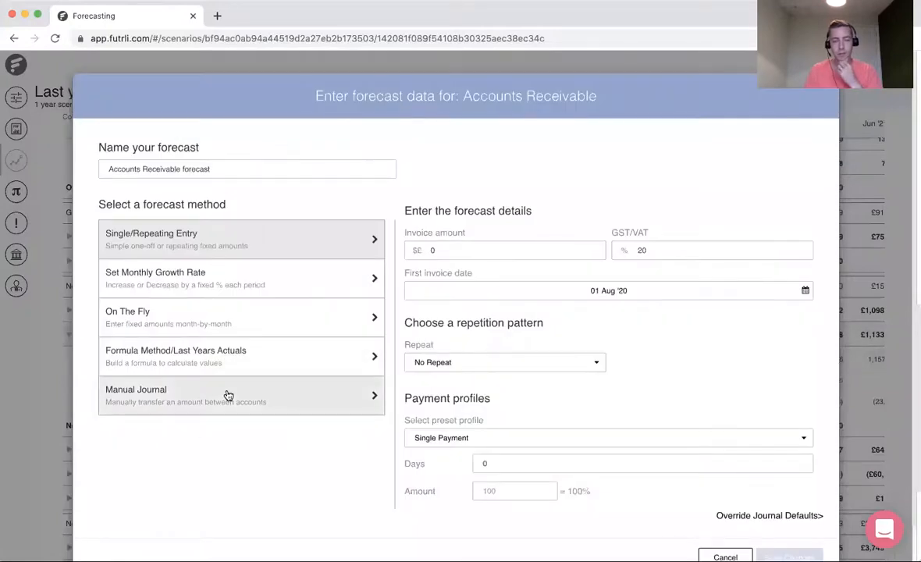
left_click(228, 395)
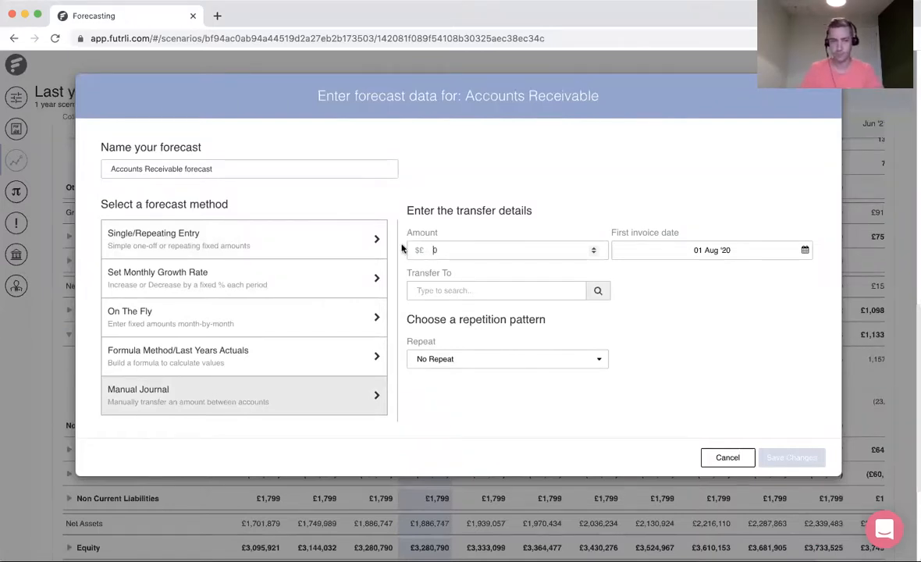
left_click(472, 252)
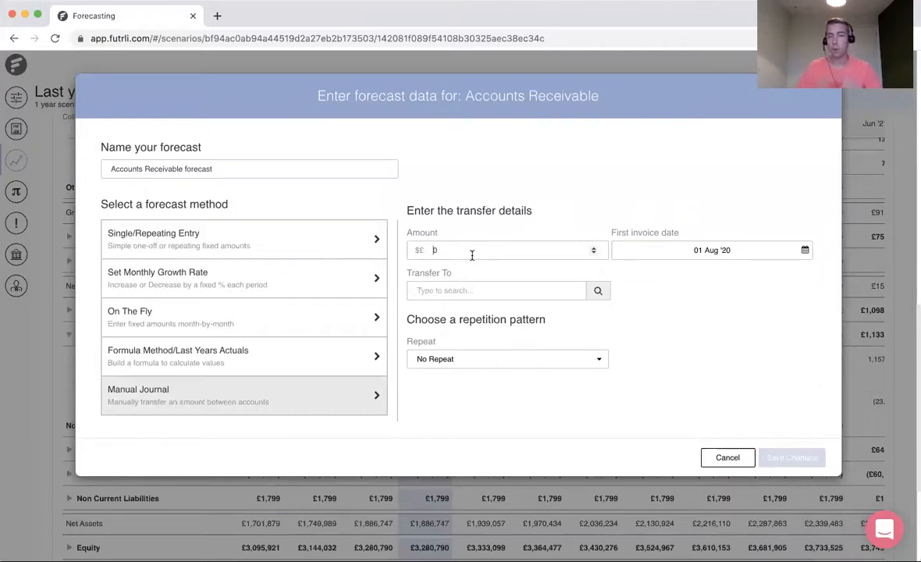
type("10000")
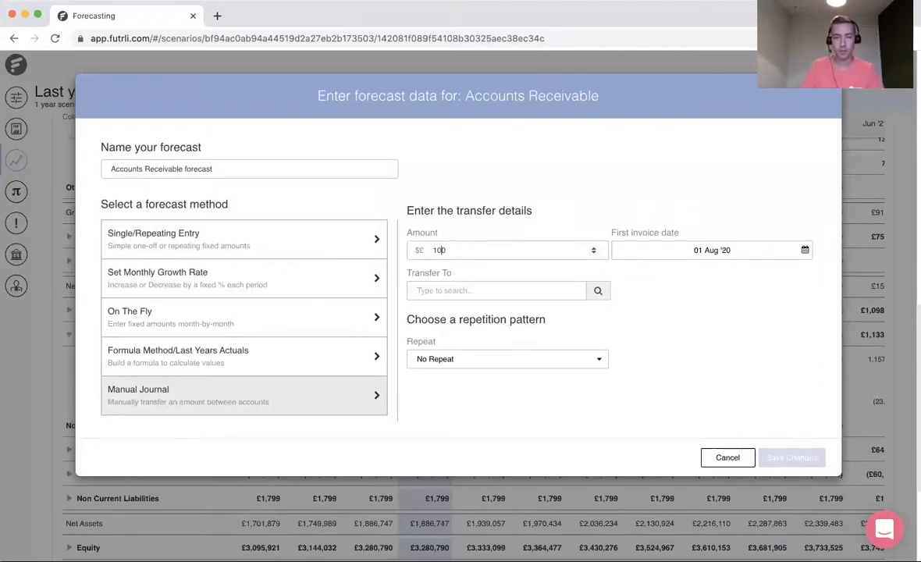
type("0")
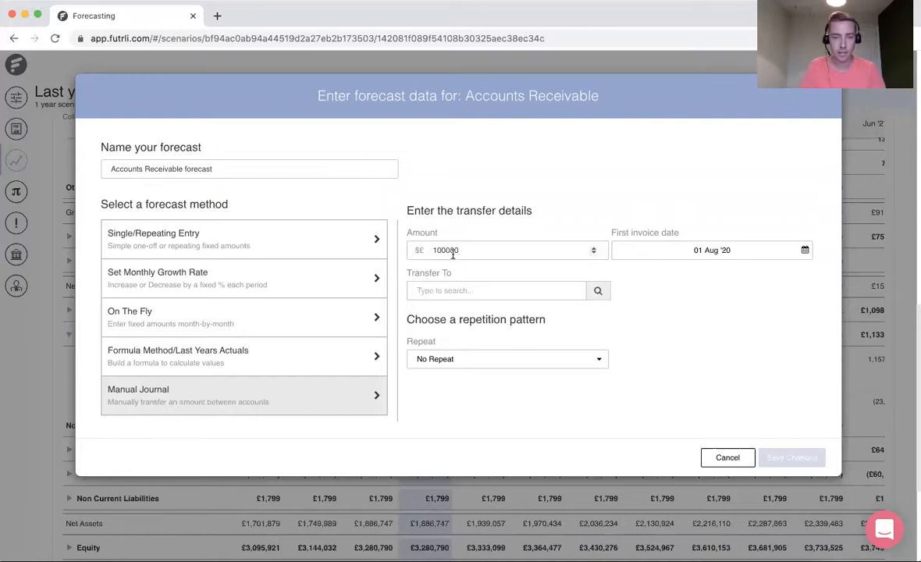
Choose the Current Account (Bank Accounts) as the account the journal transfers to.
left_click(501, 290)
type("cu")
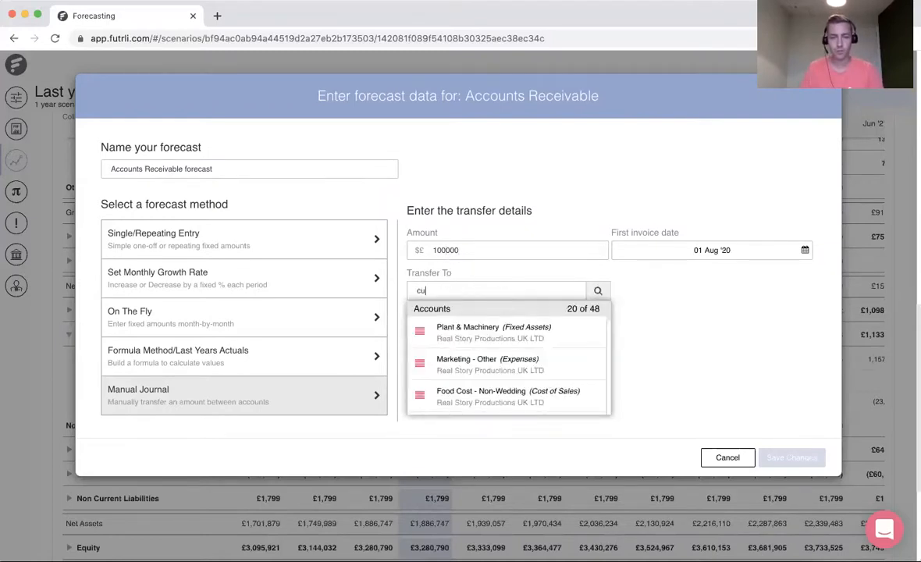
type("rrent")
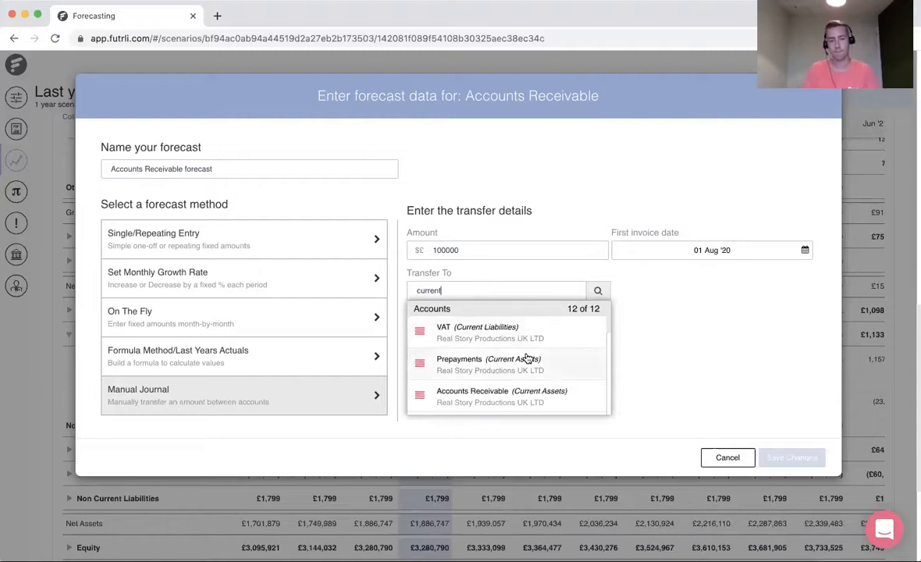
scroll(527, 358, "down", 3)
type("a")
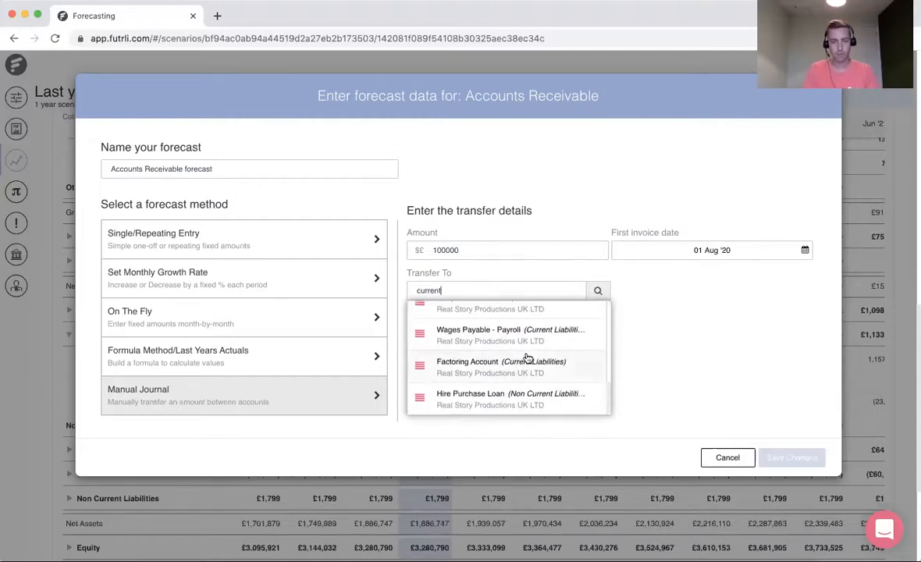
type("cc")
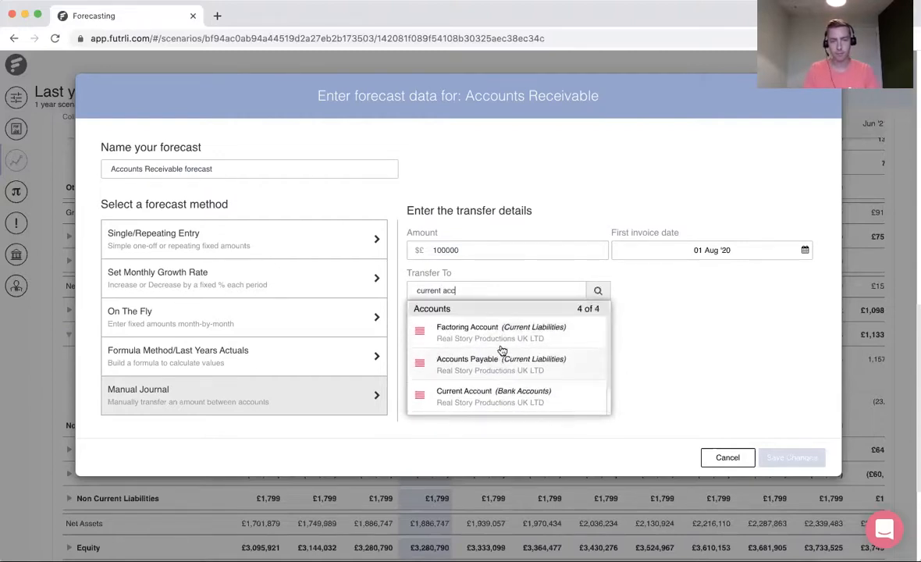
left_click(503, 392)
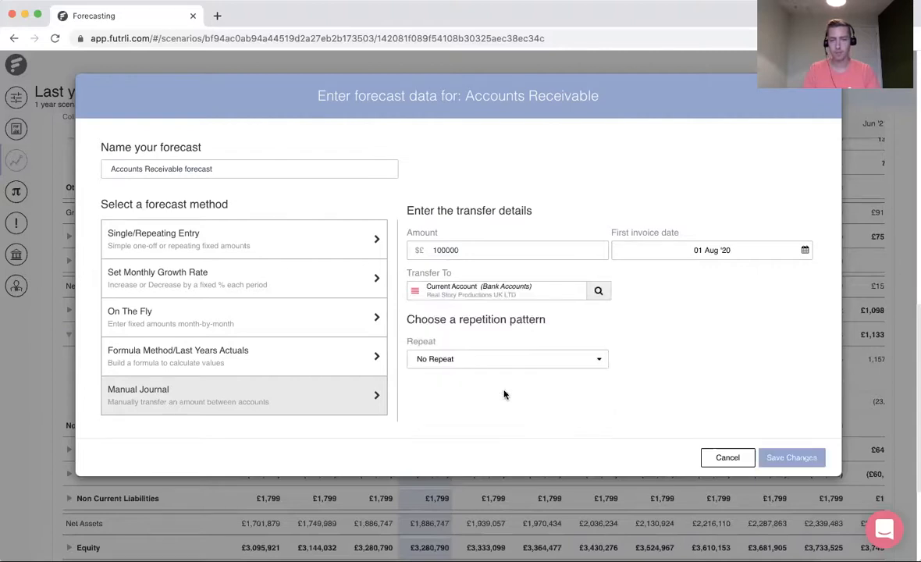
Repeat the transfer monthly, every 1 month, end it after 10 months, and save the forecast.
left_click(461, 360)
left_click(458, 391)
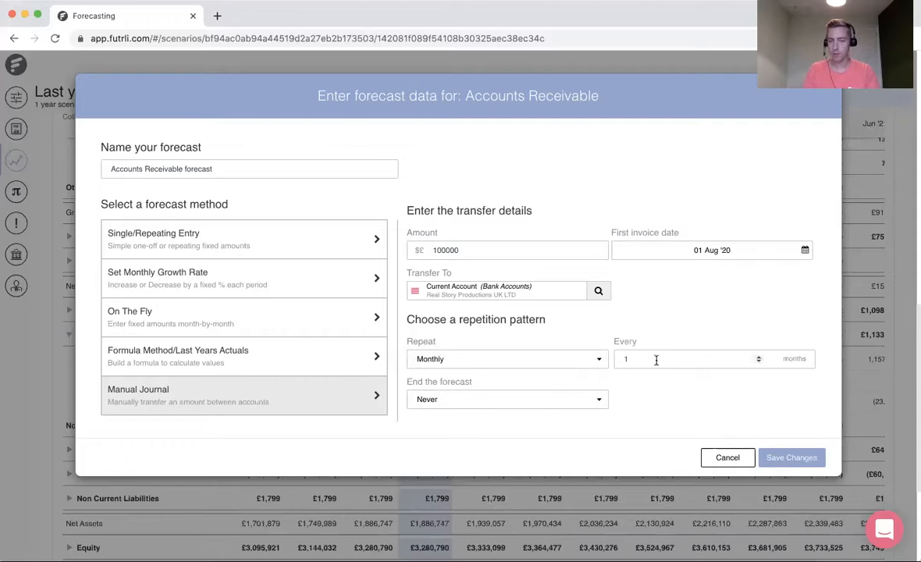
left_click(480, 398)
left_click(483, 422)
left_click(637, 398)
type("10")
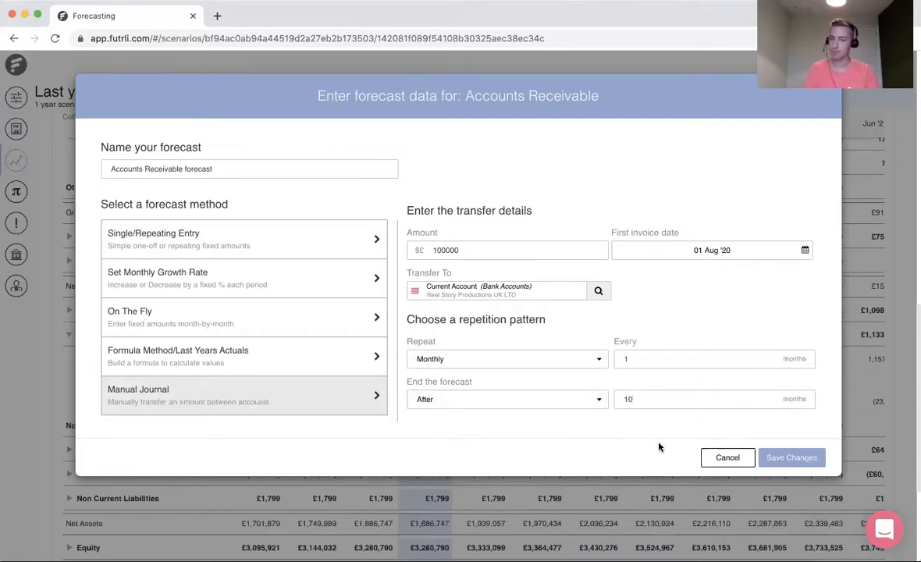
left_click(798, 458)
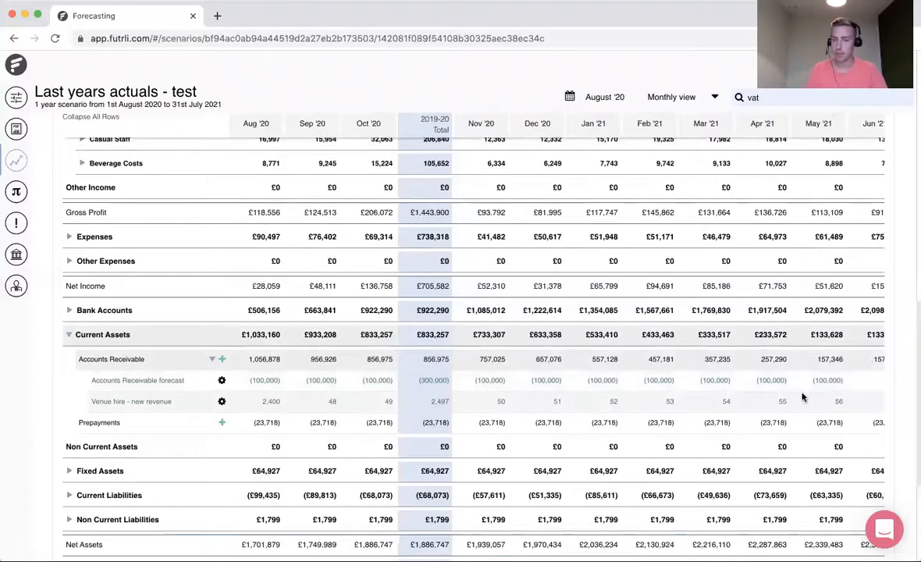
Review the Accounts Receivable forecast across the months through Jun '21, along with the income and cost of sales rows.
scroll(843, 381, "right", 2)
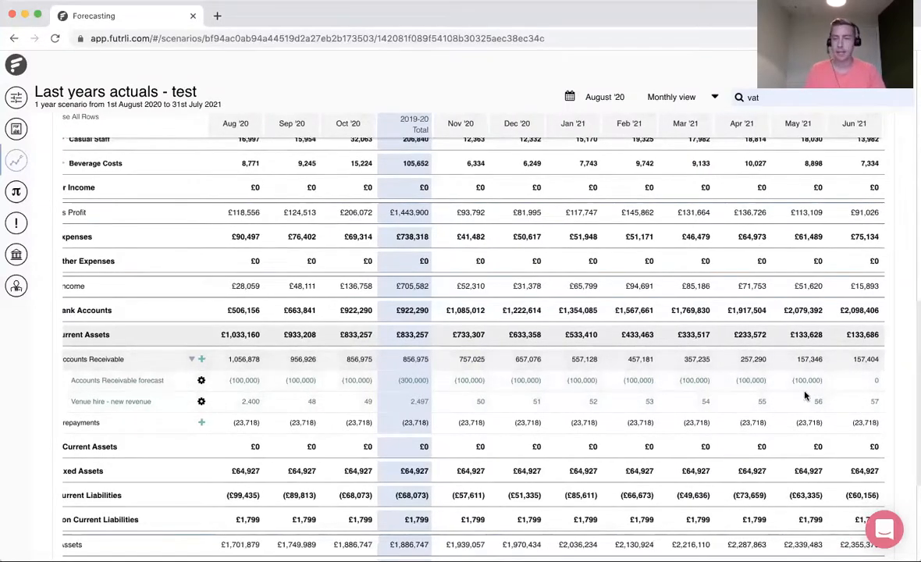
scroll(717, 391, "left", 2)
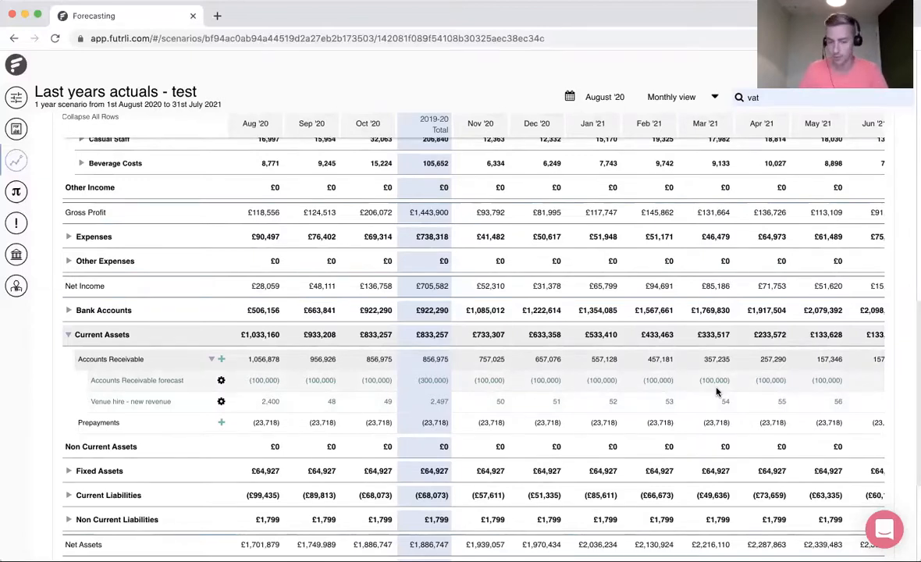
scroll(576, 320, "up", 5)
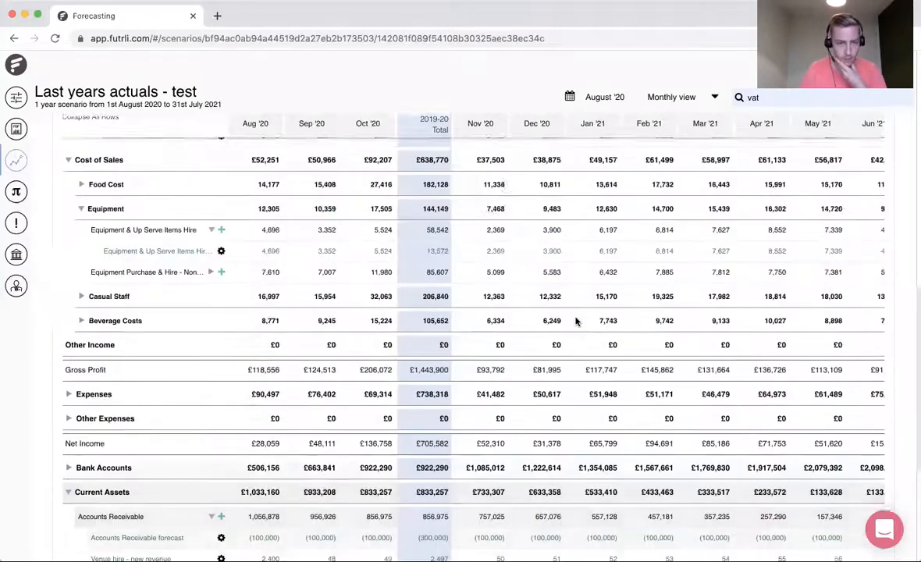
scroll(576, 321, "up", 1)
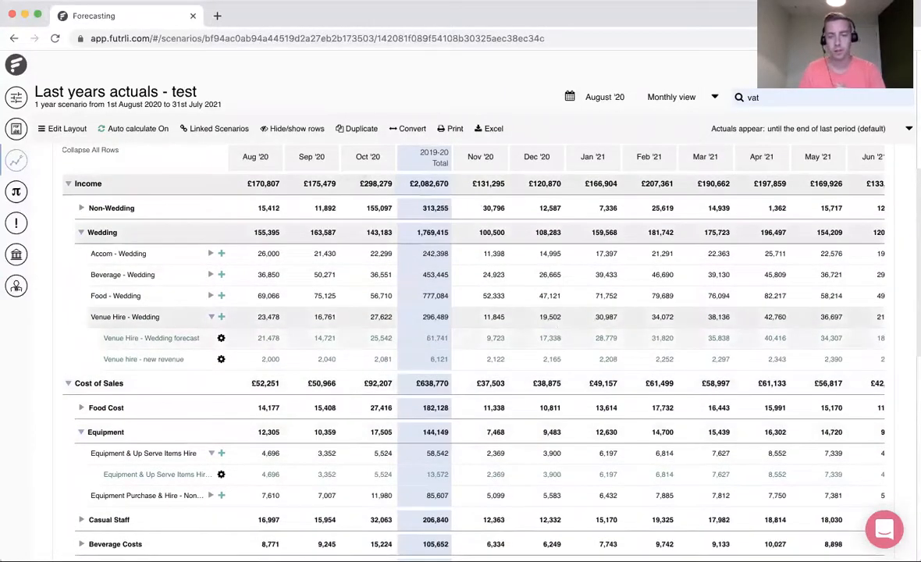
left_click(411, 535)
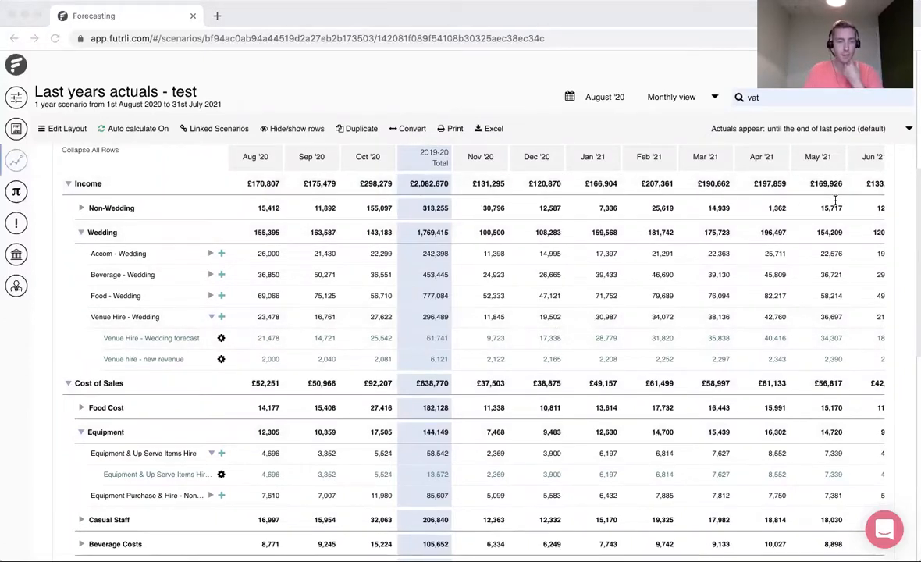
left_click(306, 260)
scroll(336, 219, "up", 1)
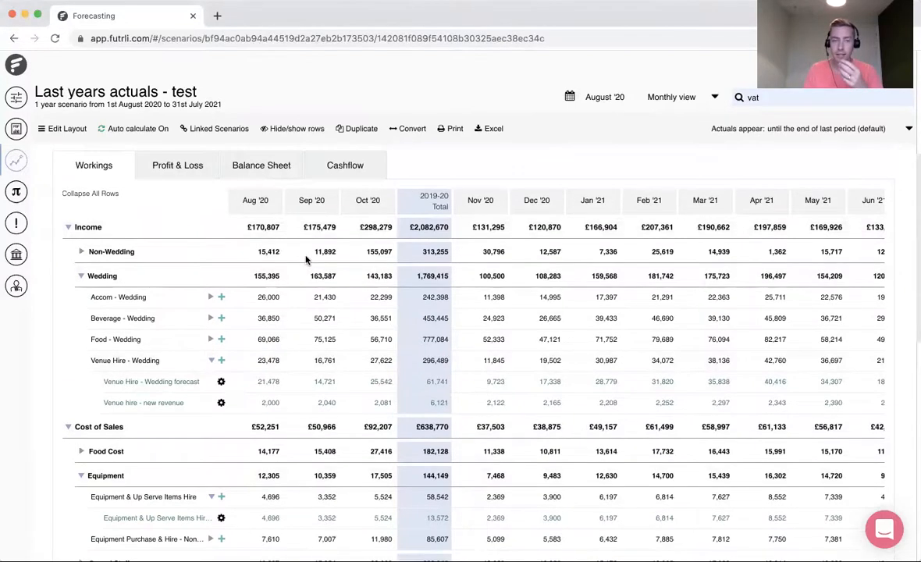
Examine the Receipts breakdown in the cashflow report, from Accounts Receivable through to the VAT row.
left_click(355, 176)
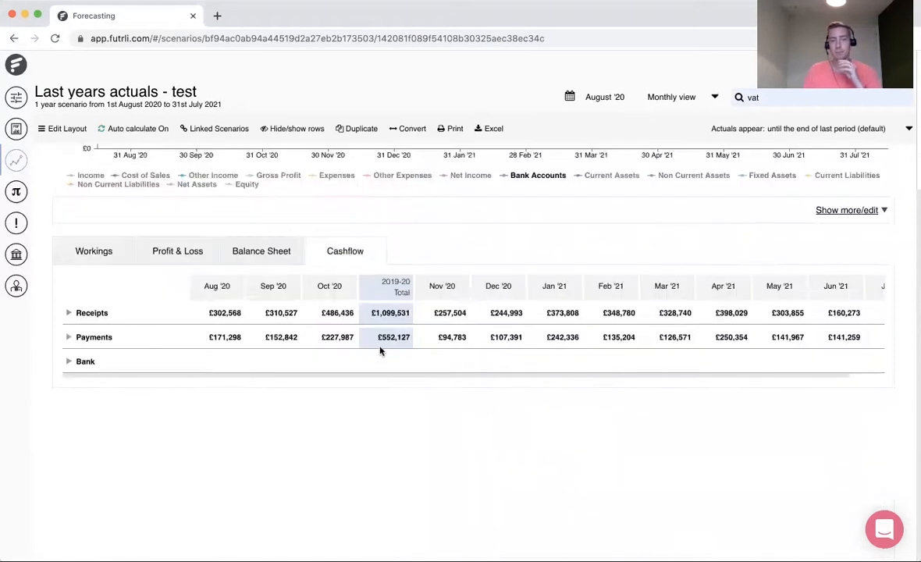
left_click(92, 313)
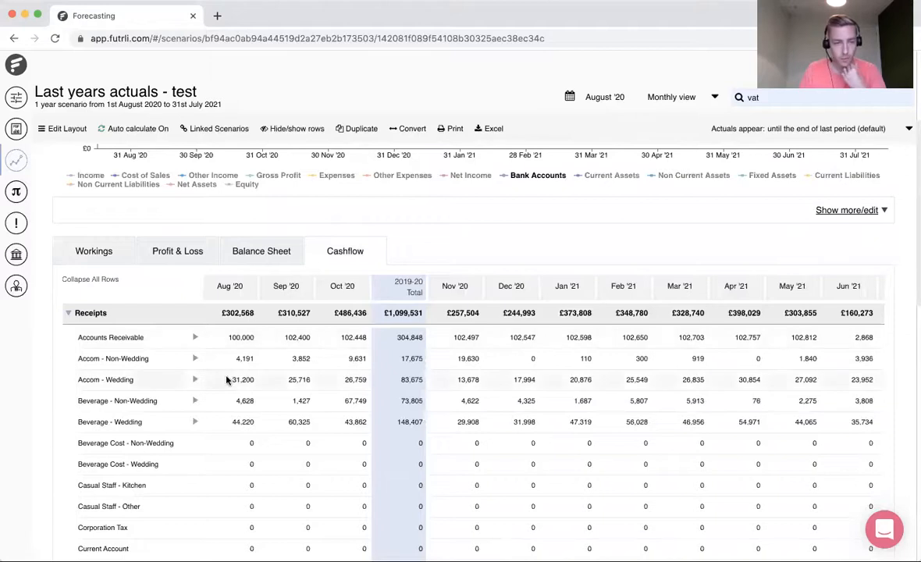
scroll(227, 380, "down", 7)
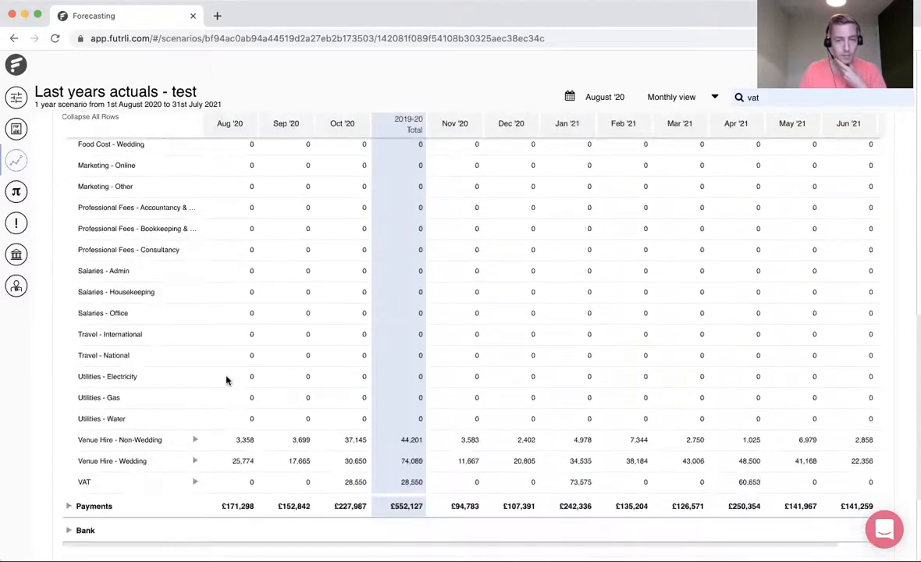
scroll(226, 380, "down", 1)
left_click_drag(344, 454, 364, 454)
left_click(369, 460)
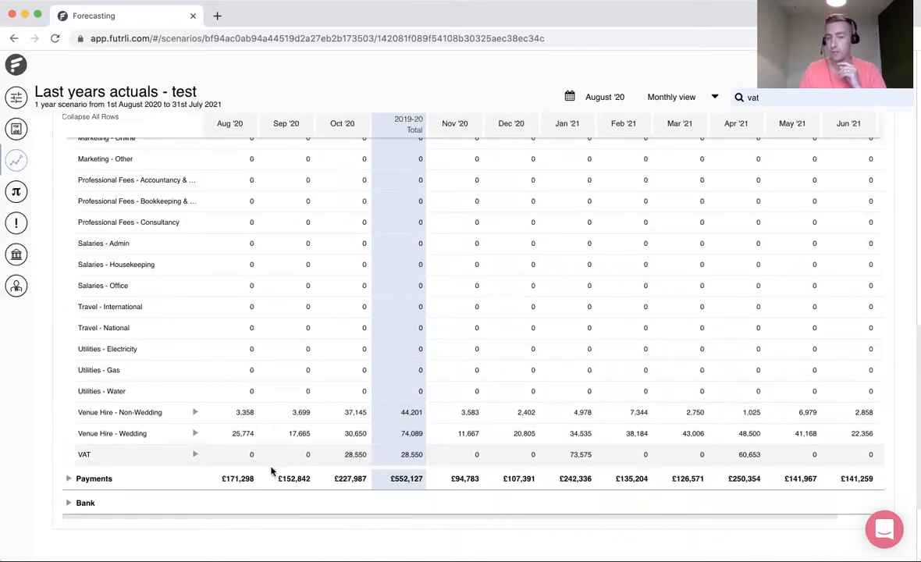
Examine the cashflow's Payments breakdown, compare its VAT row with the one under Receipts, and return to the scenario workings.
left_click(87, 479)
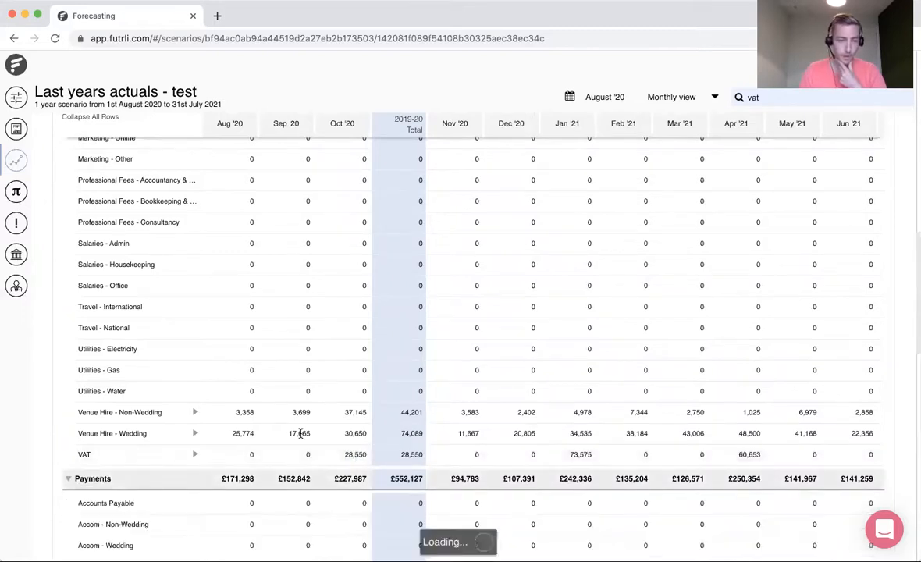
scroll(301, 435, "down", 8)
scroll(301, 438, "down", 20)
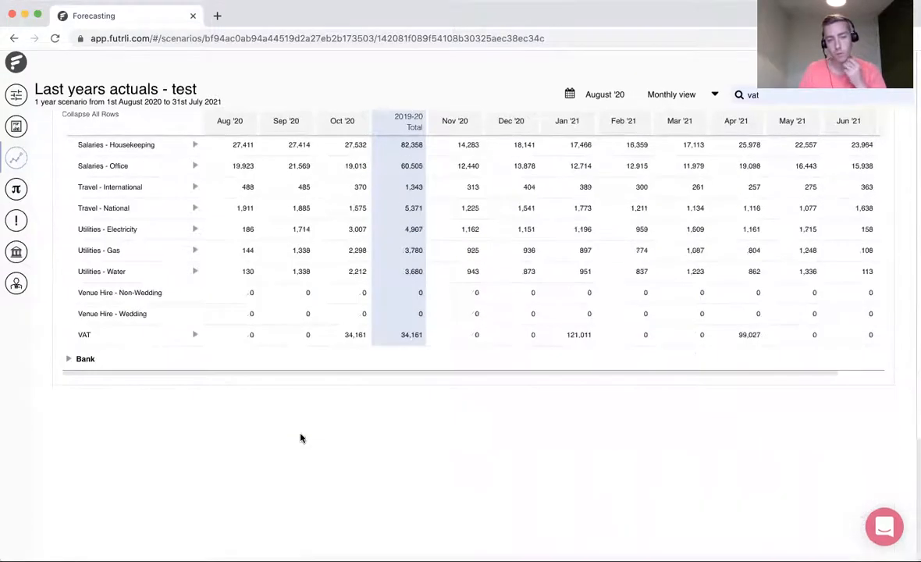
scroll(300, 437, "up", 2)
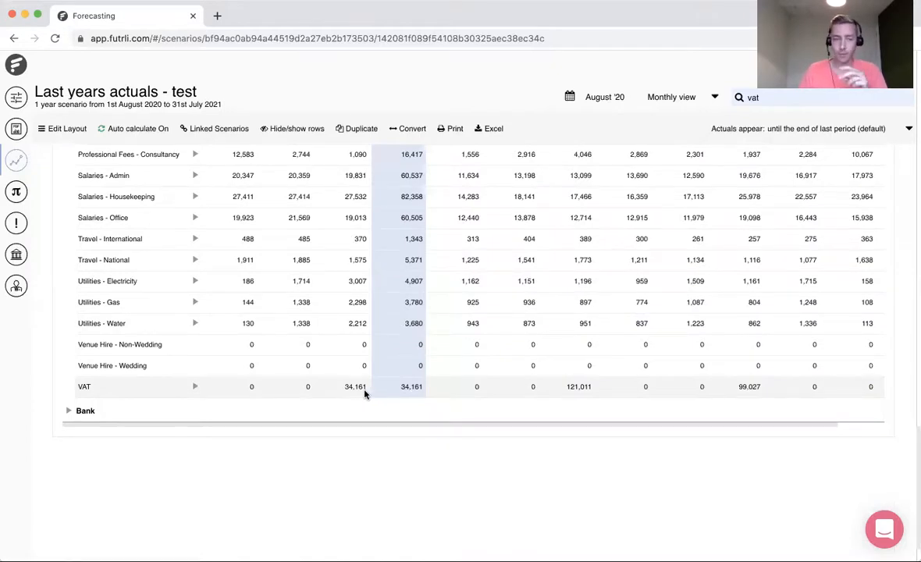
scroll(364, 393, "up", 3)
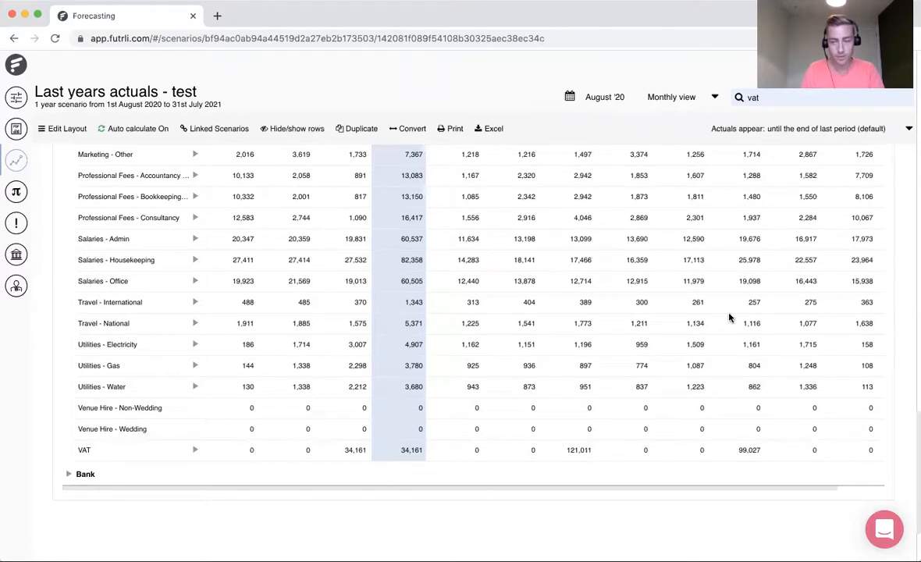
scroll(415, 327, "up", 5)
scroll(415, 327, "down", 6)
scroll(437, 347, "up", 1)
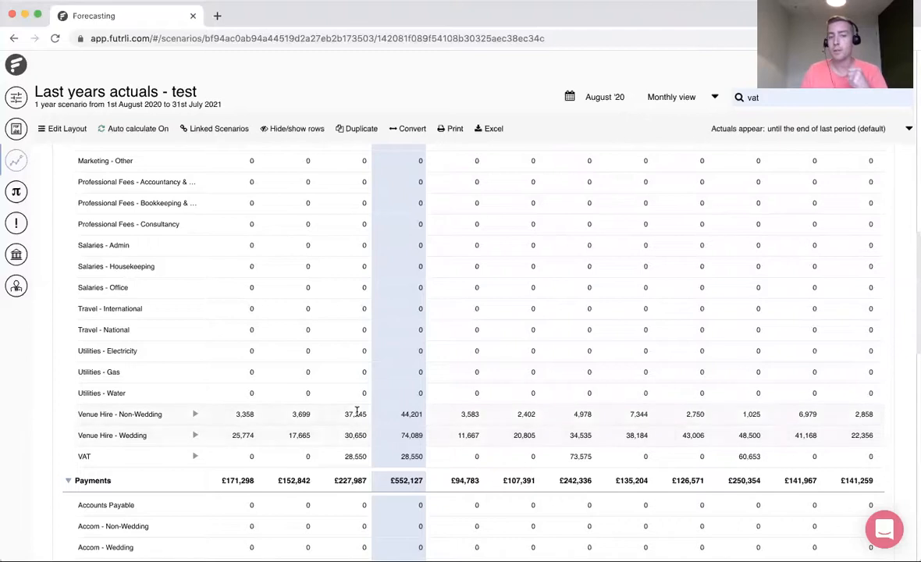
scroll(356, 411, "up", 15)
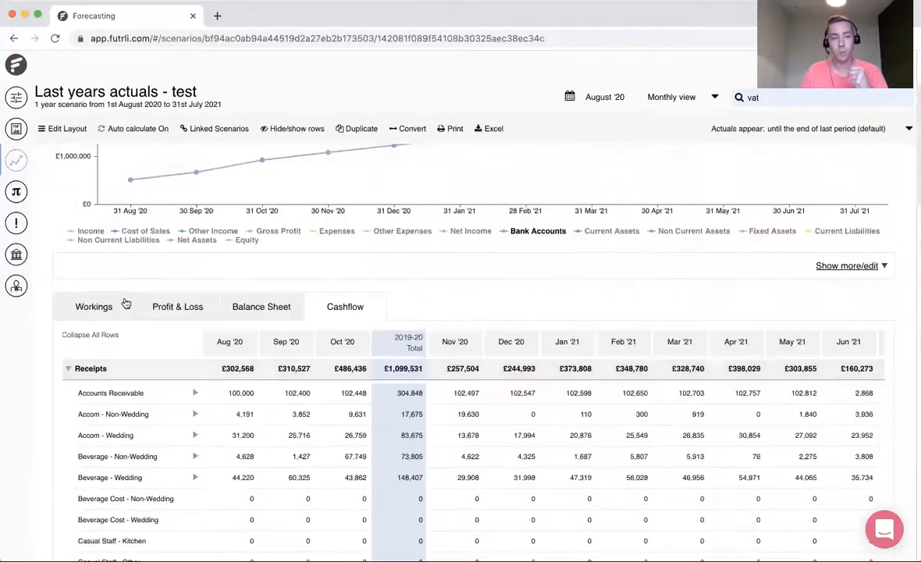
left_click(124, 302)
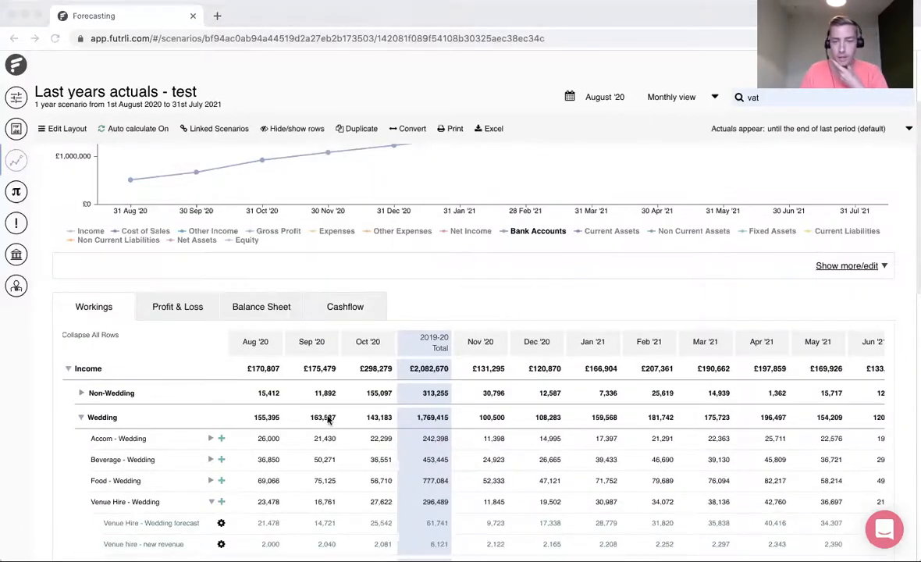
Find the VAT account under Current Liabilities in the workings and start a Manual Journal forecast for it.
scroll(328, 419, "down", 2)
scroll(328, 419, "down", 8)
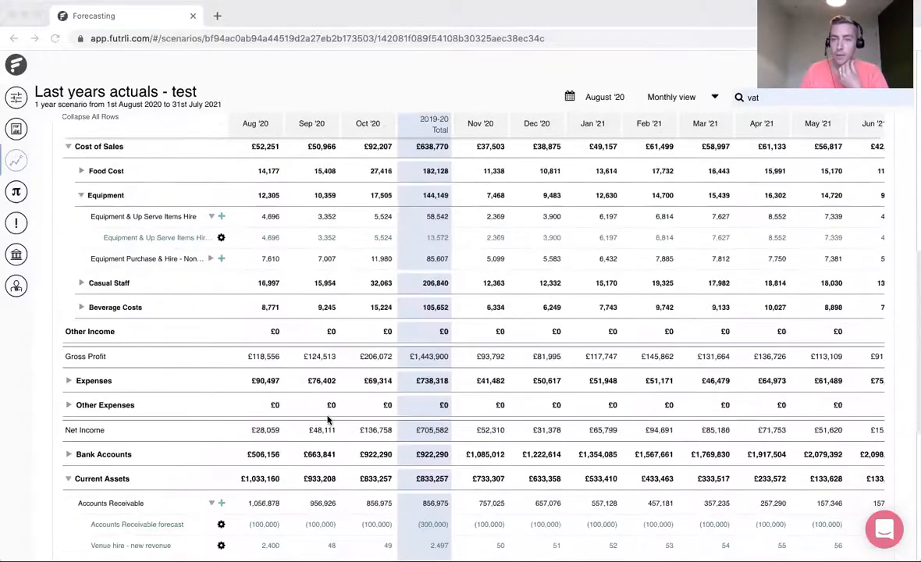
scroll(327, 420, "down", 1)
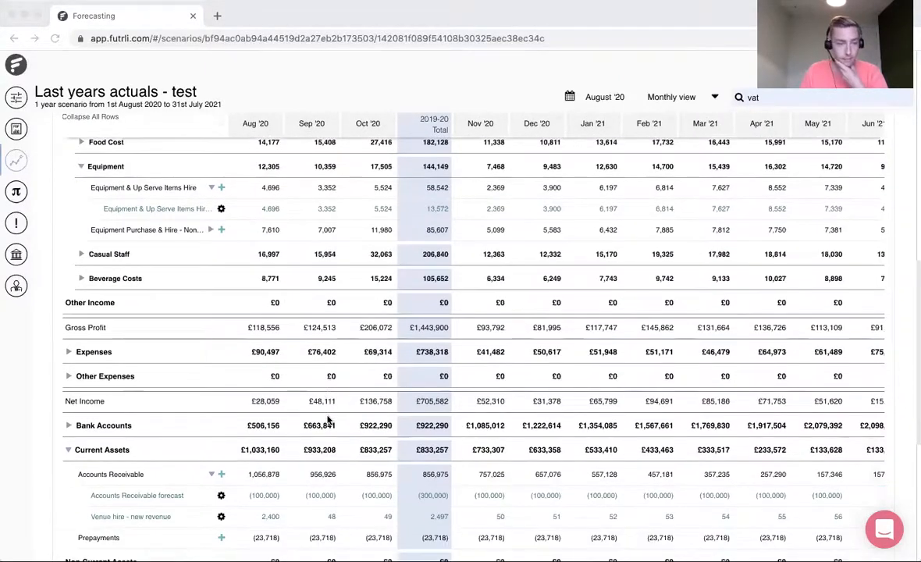
scroll(327, 419, "down", 1)
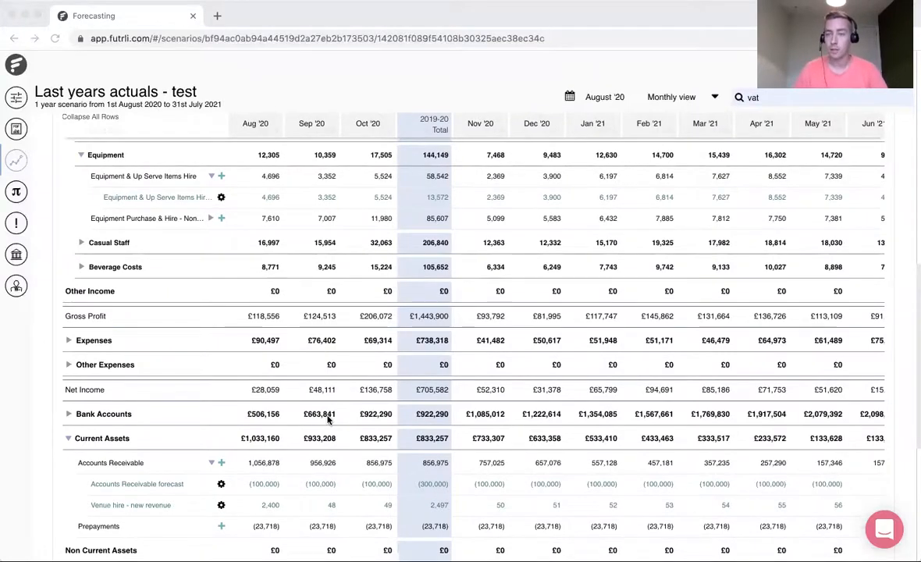
scroll(328, 420, "down", 3)
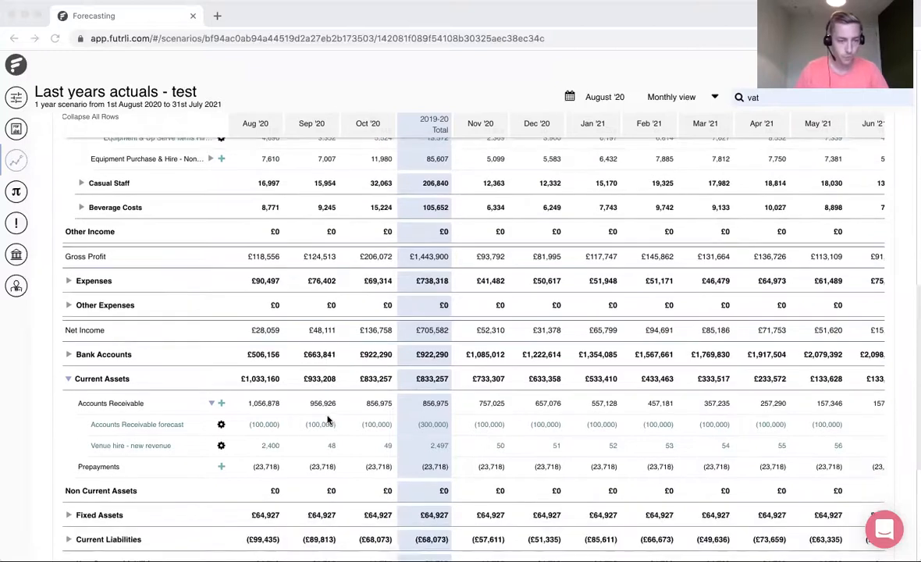
left_click(747, 97)
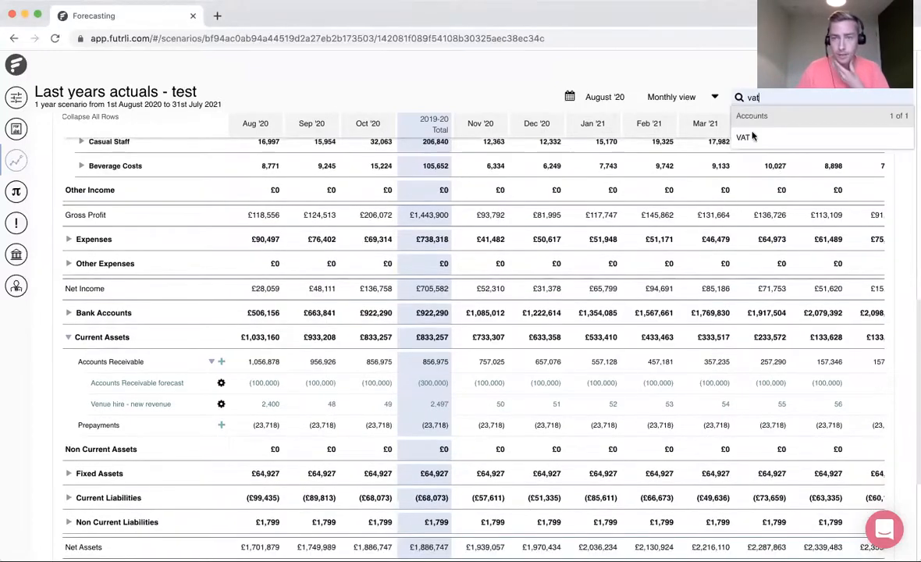
left_click(745, 138)
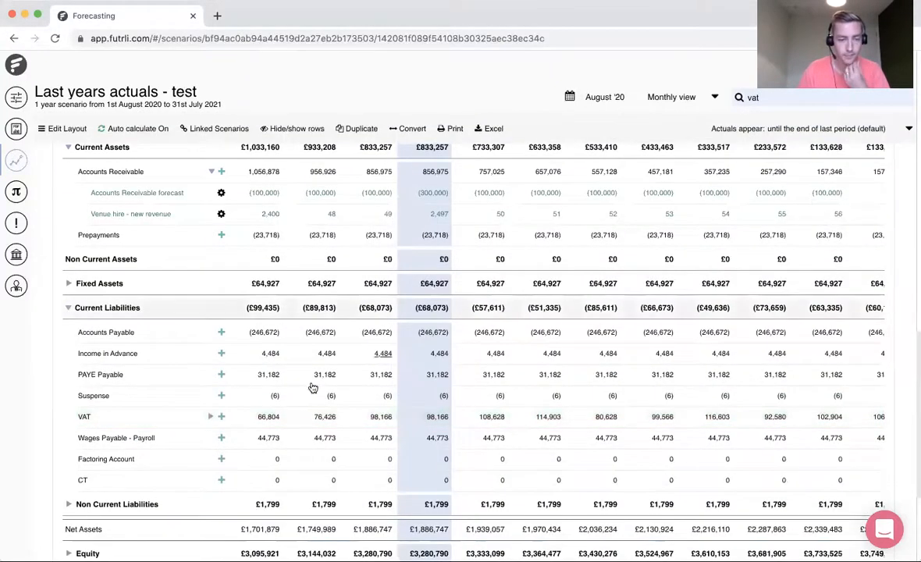
left_click(222, 417)
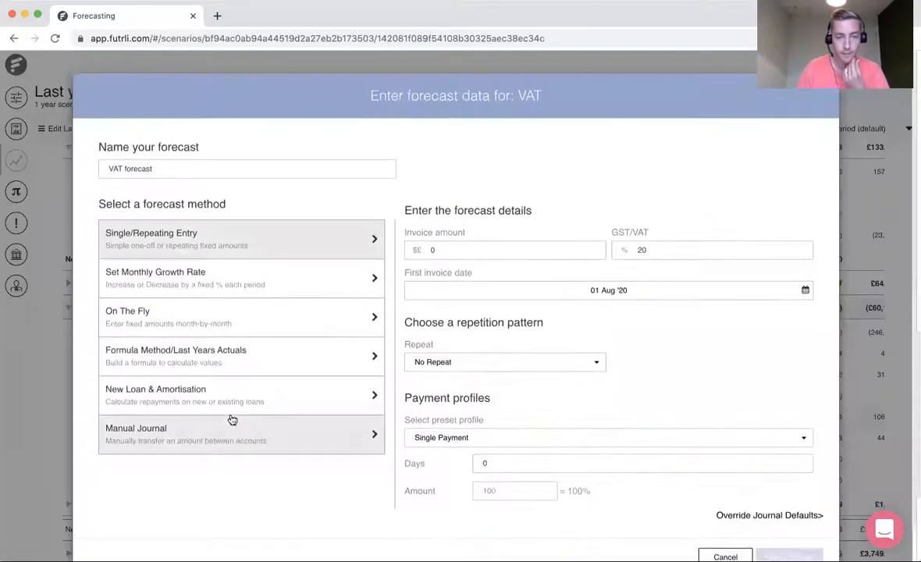
left_click(284, 440)
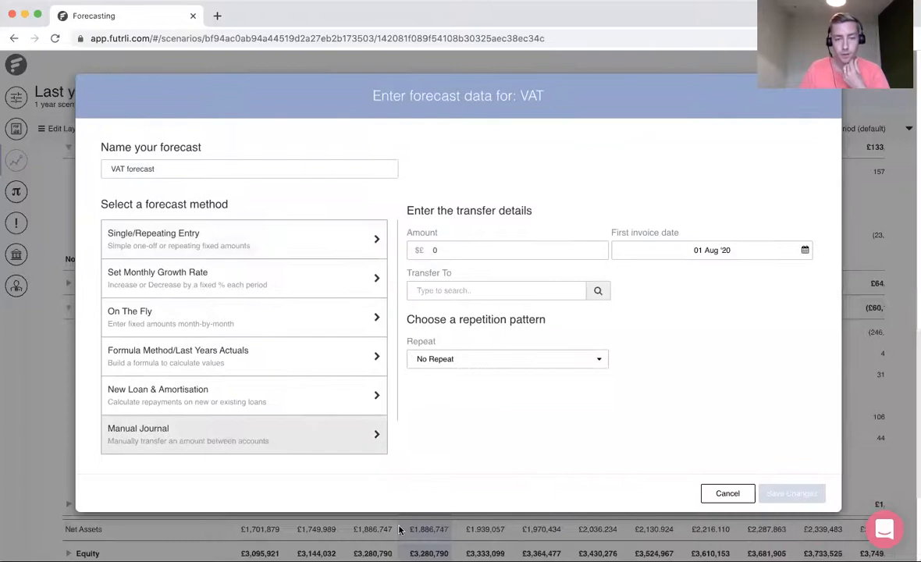
Set the VAT journal's transfer amount to -5611.
left_click_drag(441, 251, 408, 245)
type("5611")
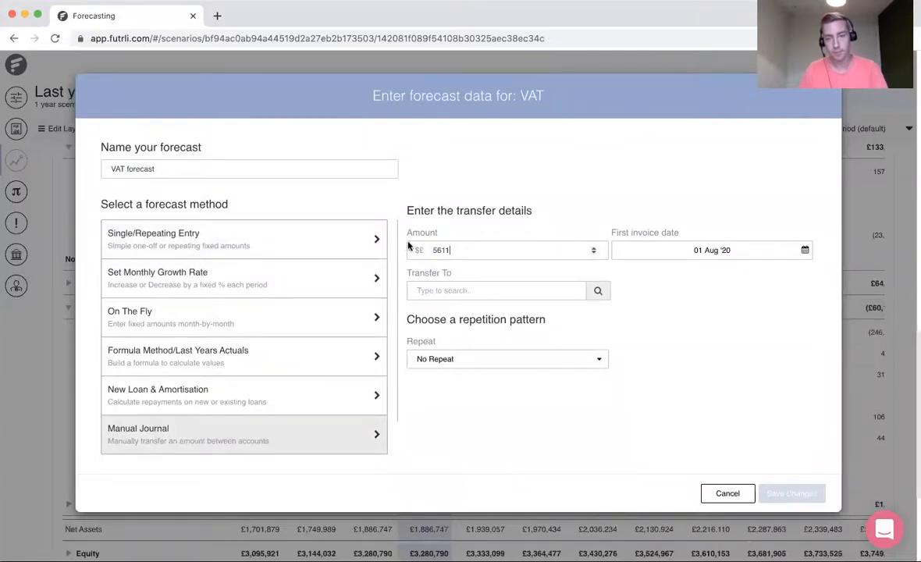
left_click(394, 536)
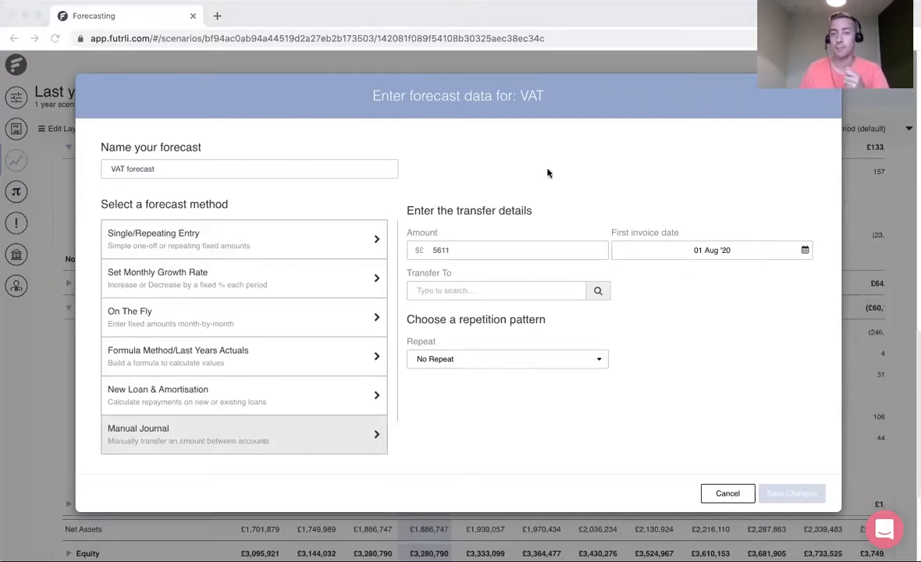
left_click(396, 171)
double_click(433, 249)
left_click(434, 250)
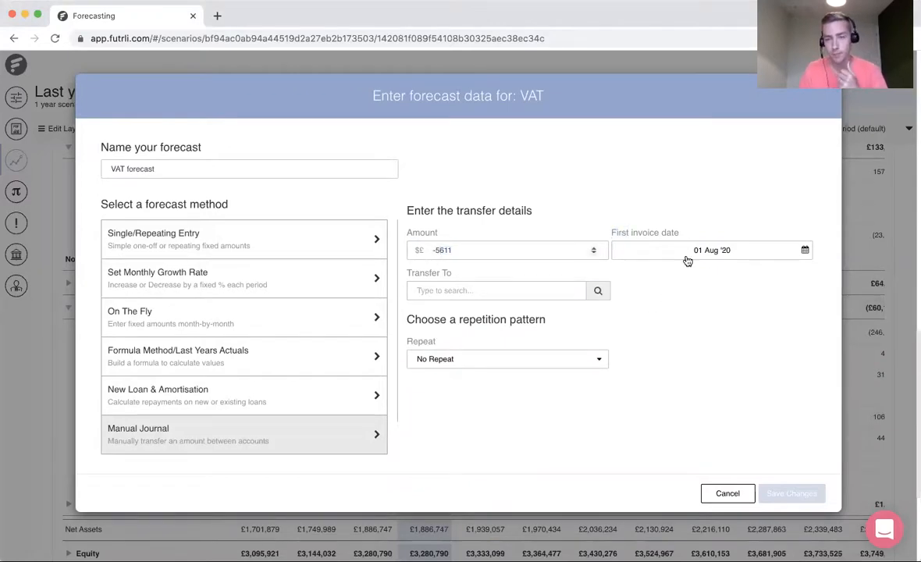
Set the VAT journal's first invoice date to 31 Oct '20.
left_click(635, 247)
left_click(609, 256)
left_click(610, 256)
left_click(584, 376)
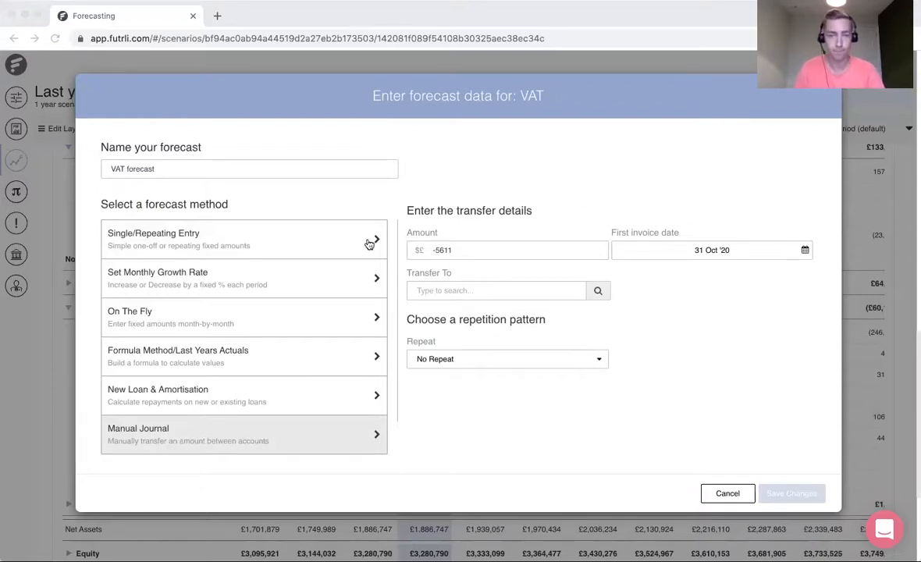
Choose the Current Account bank account as the transfer destination and save the VAT forecast without repetition.
left_click(464, 291)
type("ban")
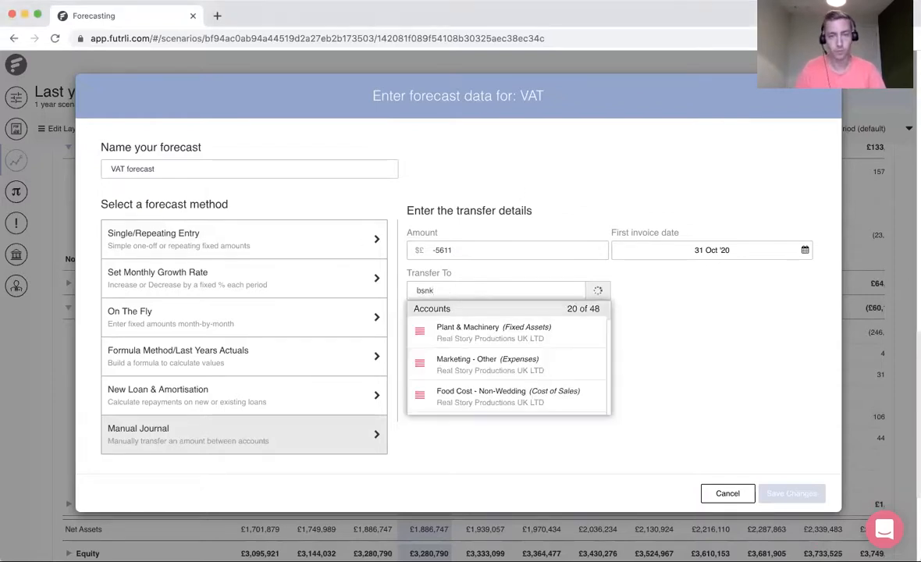
type("k")
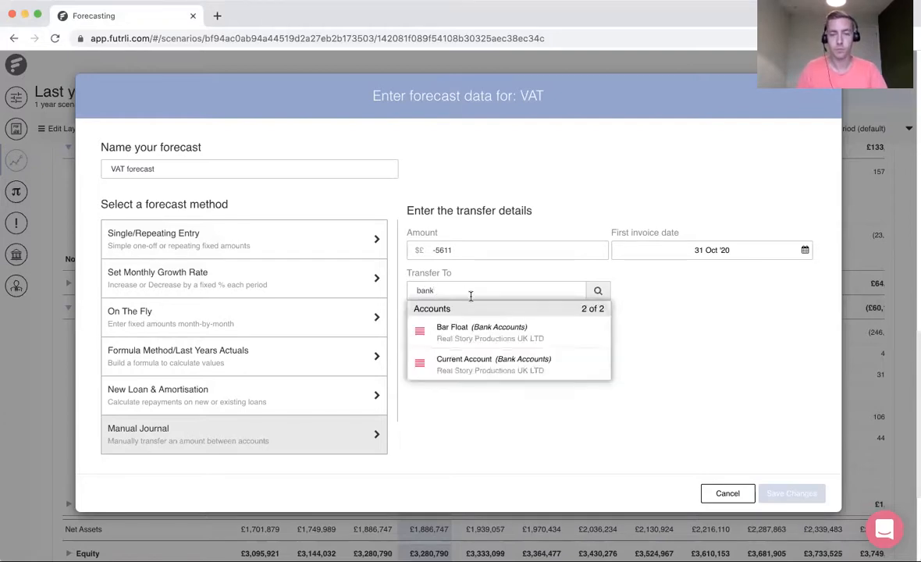
left_click(493, 361)
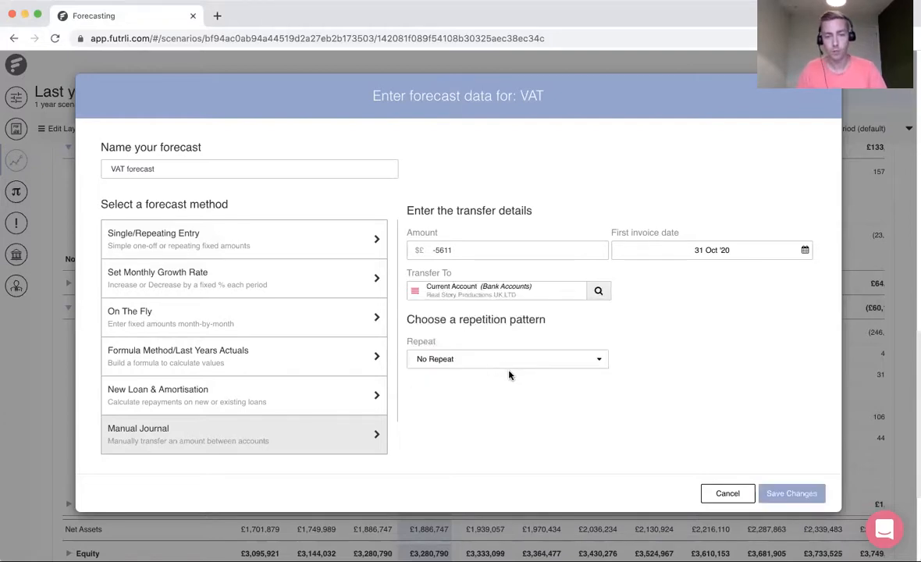
left_click(792, 494)
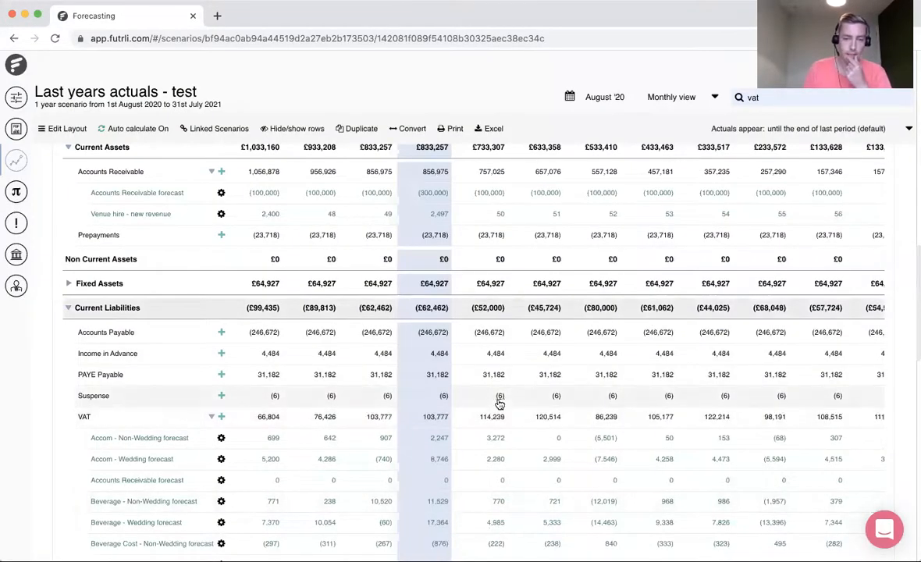
Examine the VAT rows under both Receipts and Payments in the cashflow report, comparing the October '20 figures.
scroll(460, 331, "up", 10)
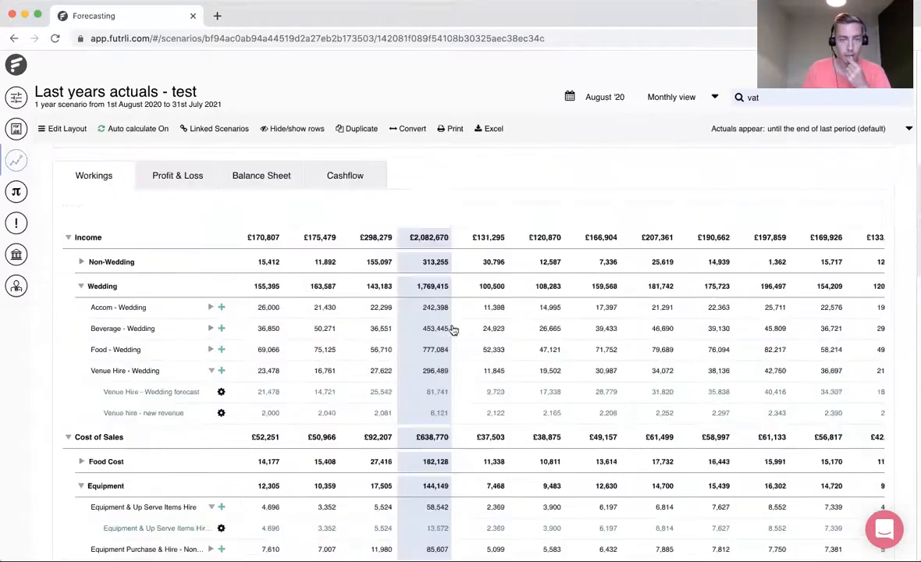
left_click(355, 165)
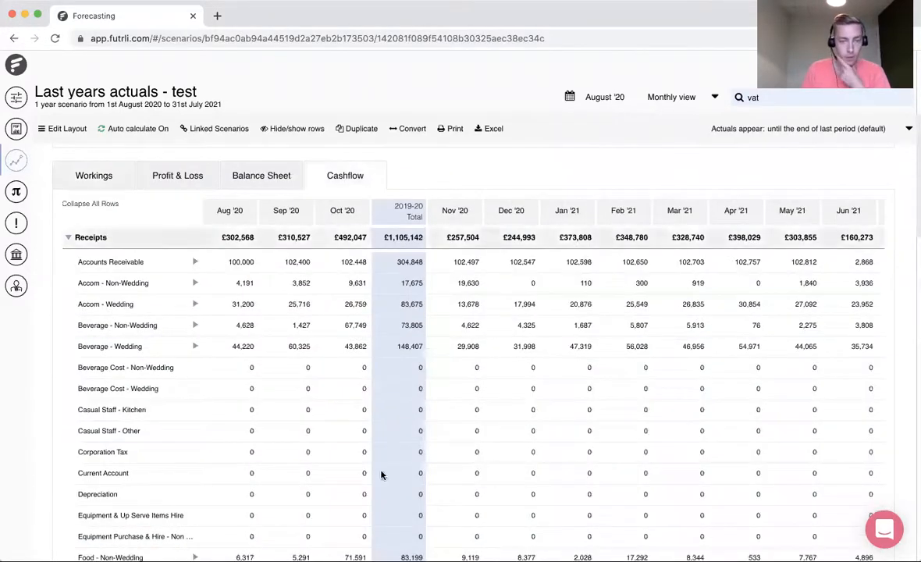
scroll(382, 474, "down", 5)
scroll(381, 474, "down", 3)
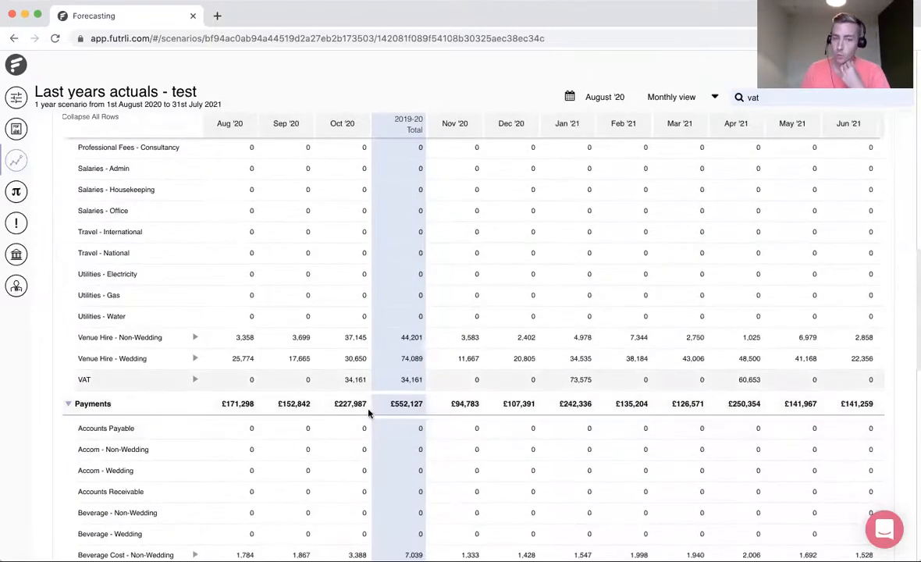
scroll(365, 412, "down", 3)
scroll(366, 412, "down", 6)
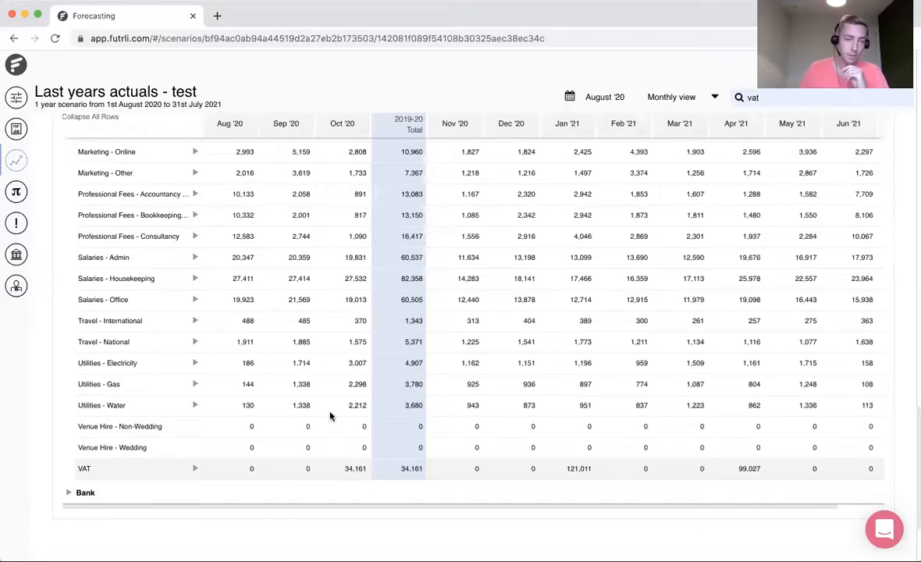
scroll(329, 416, "up", 10)
scroll(107, 242, "up", 10)
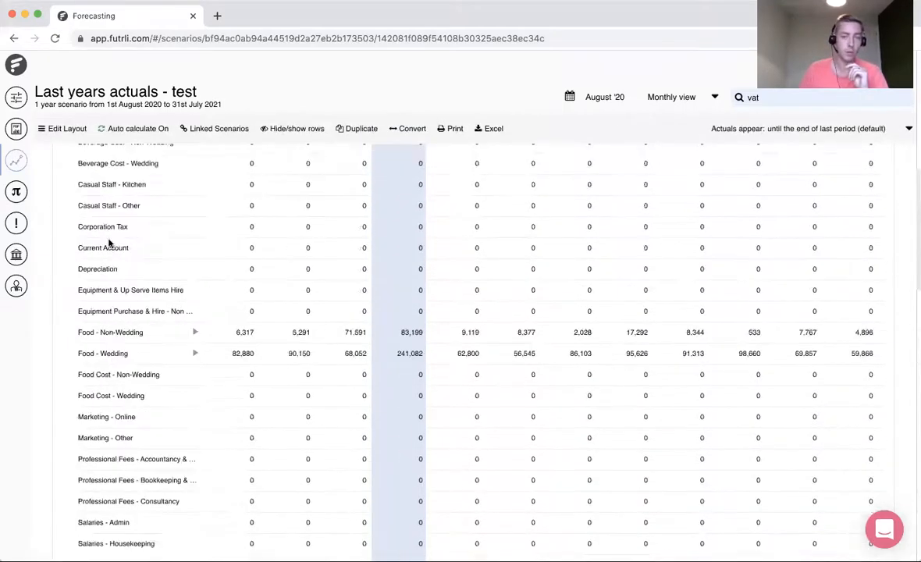
Return to the workings, locate the VAT account, and start another Manual Journal forecast for it.
left_click(98, 296)
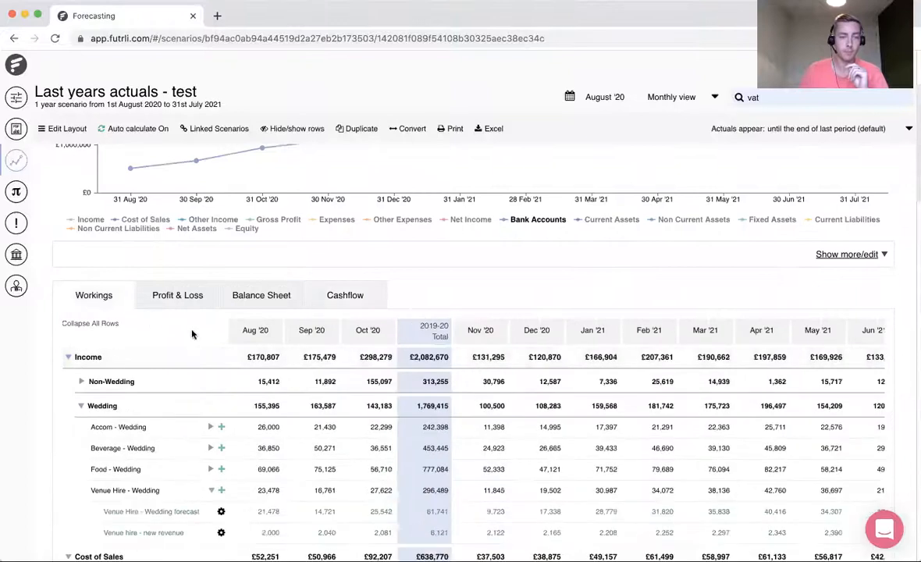
left_click(754, 98)
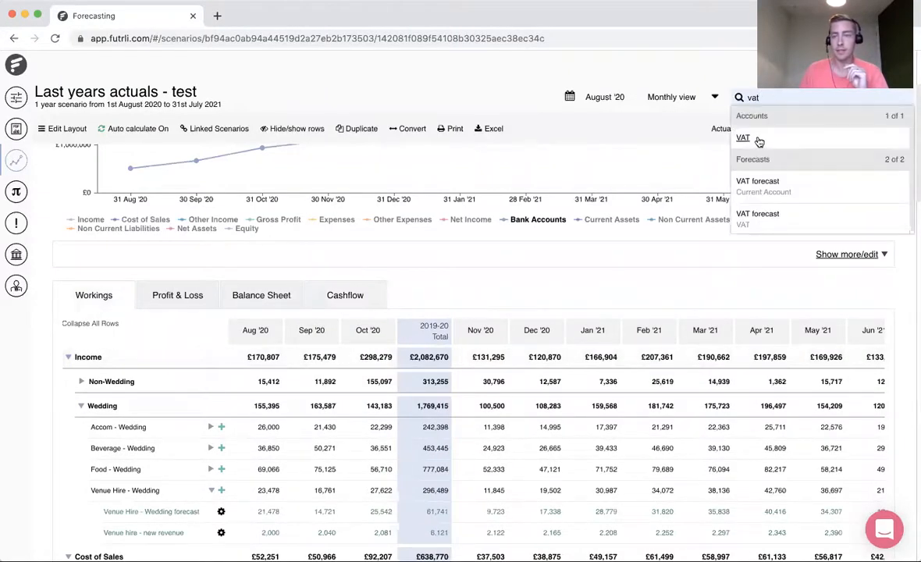
left_click(757, 138)
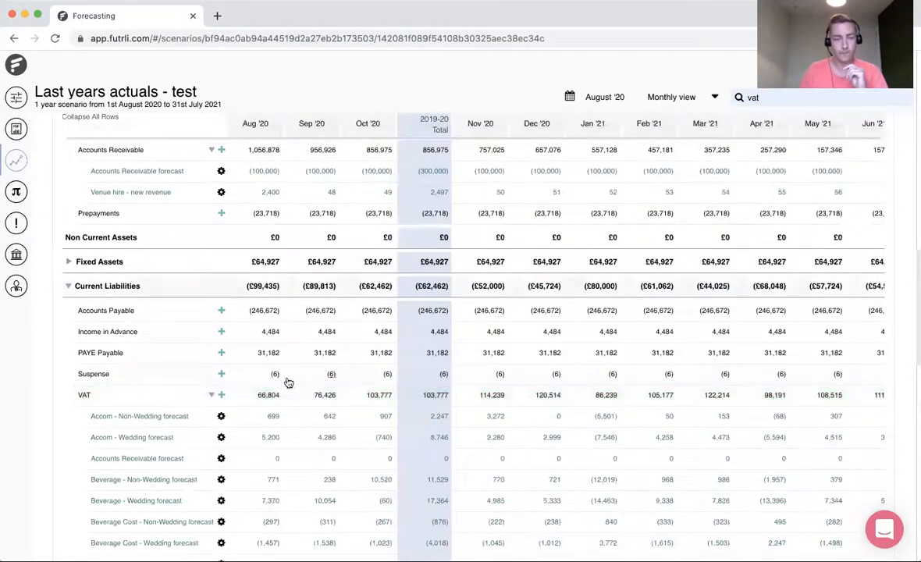
left_click(222, 396)
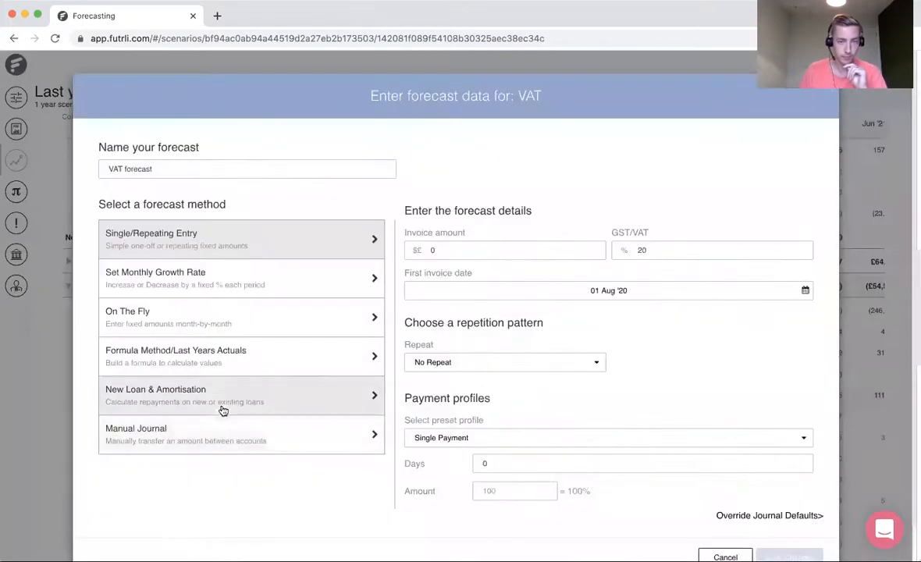
left_click(278, 435)
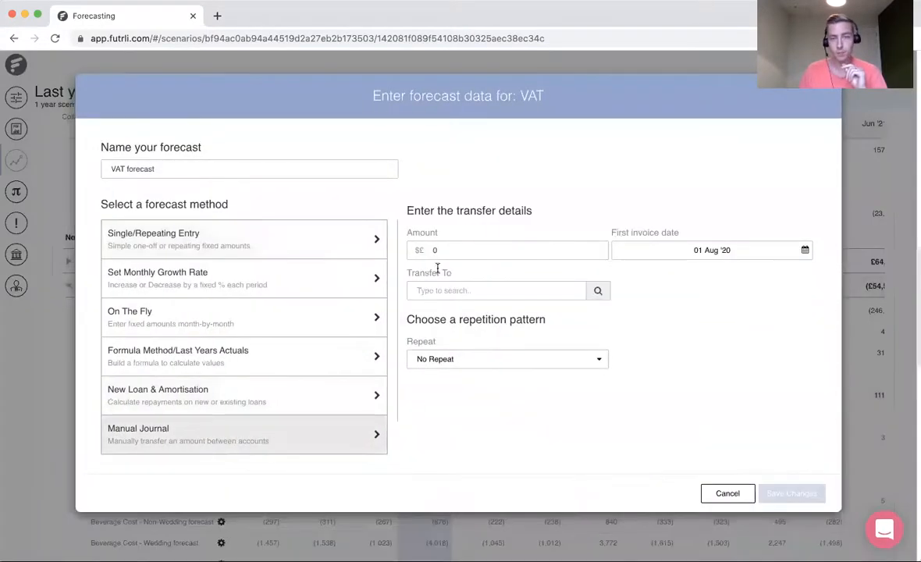
Set the new VAT journal's amount to 5611 and its first invoice date to 31 Mar '21.
left_click(425, 249)
type("5611")
left_click(705, 372)
left_click(696, 252)
left_click(608, 256)
left_click(608, 256)
left_click(608, 256)
left_click(609, 256)
left_click(609, 256)
left_click(608, 256)
left_click(609, 255)
left_click(516, 375)
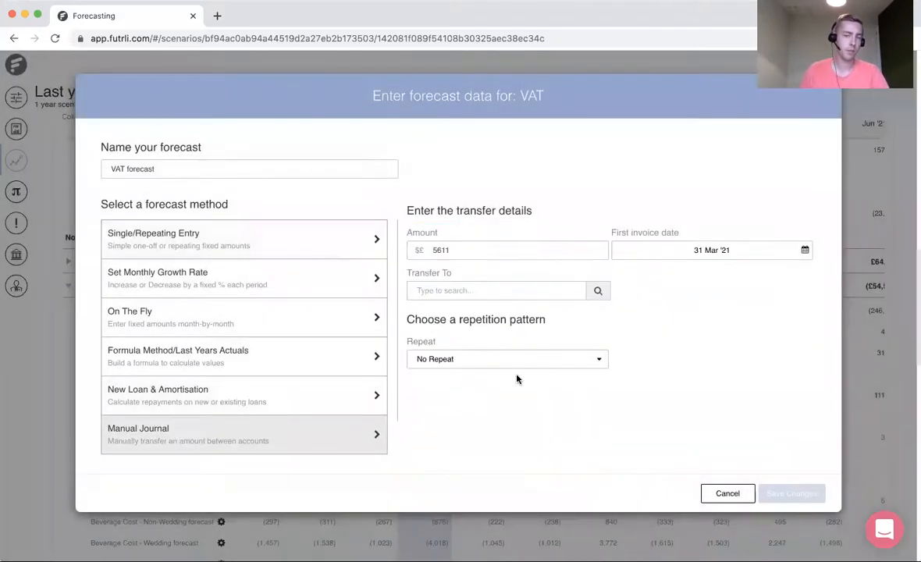
Transfer the March '21 VAT journal to the Current Account bank account and save the forecast.
left_click(461, 290)
type("bank")
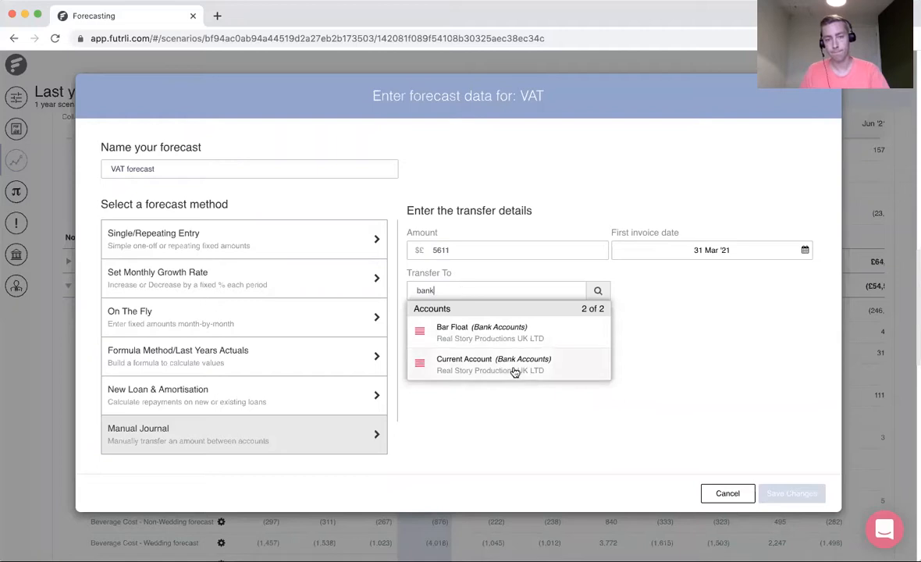
left_click(515, 367)
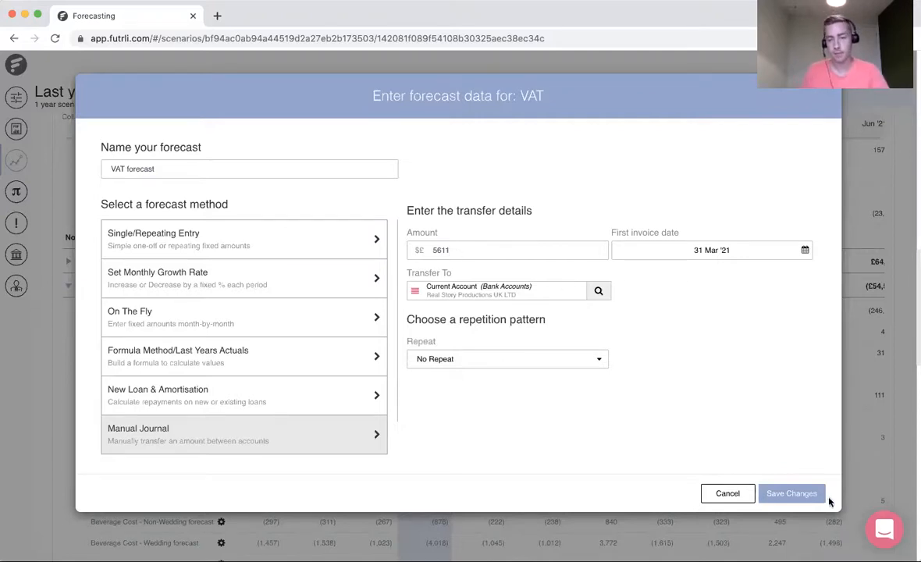
left_click(797, 498)
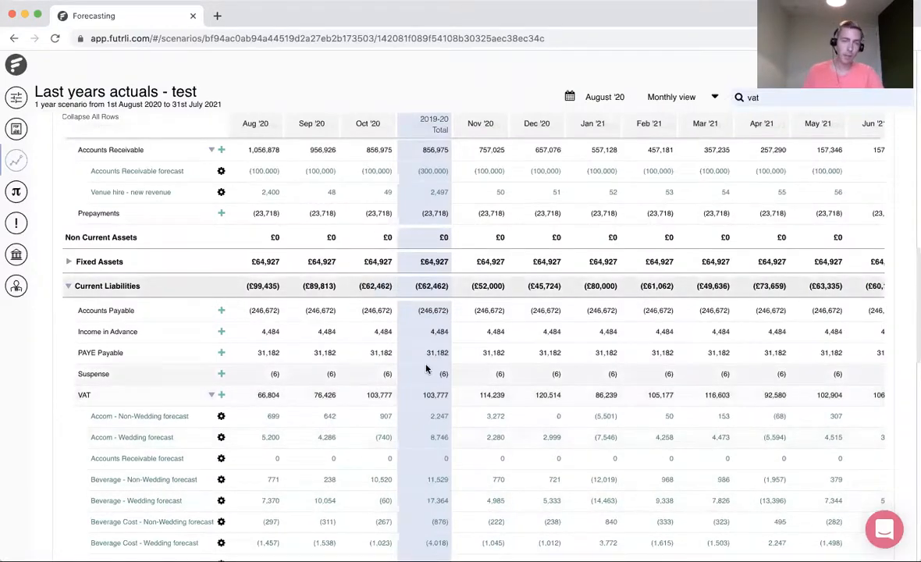
Examine the cashflow's VAT rows under Receipts and Payments for the effect of the March '21 journal.
scroll(427, 368, "up", 5)
scroll(428, 368, "up", 10)
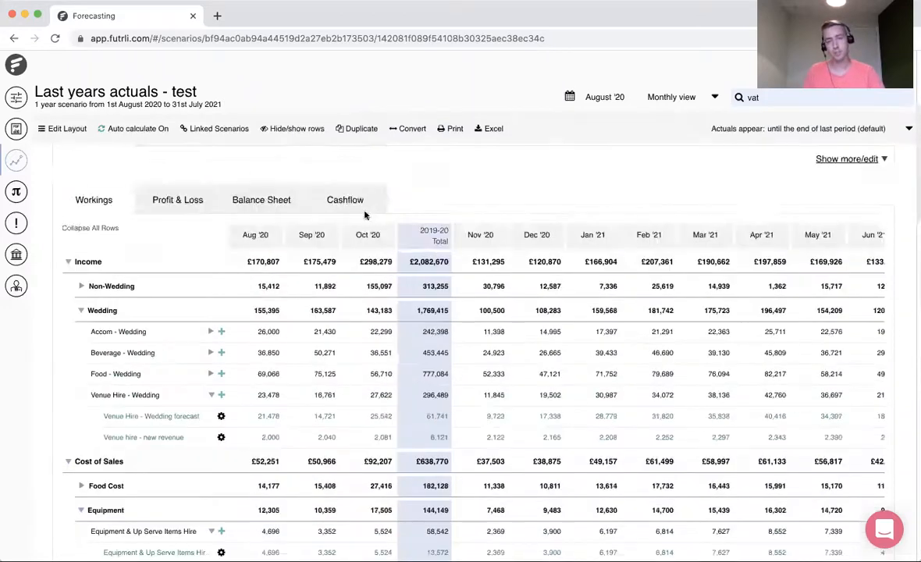
left_click(363, 209)
scroll(503, 366, "down", 5)
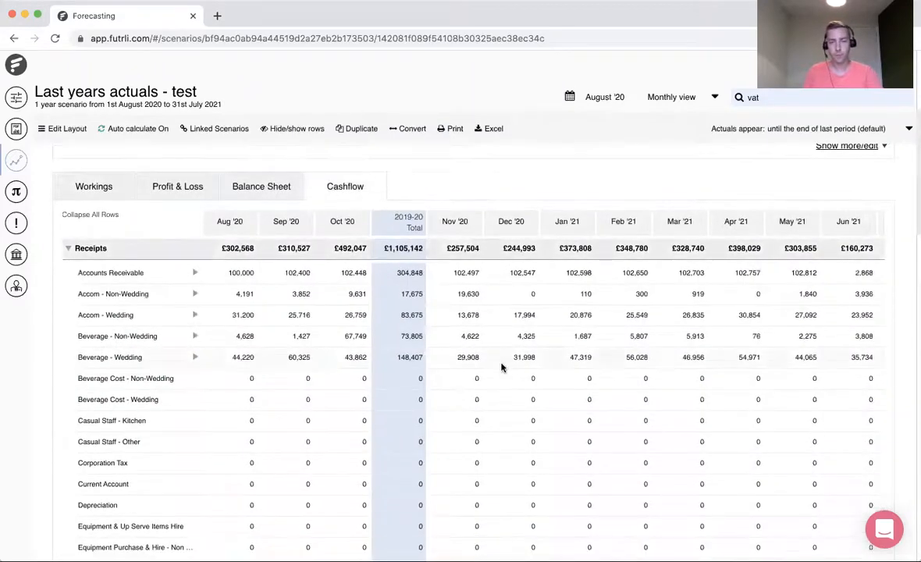
scroll(502, 367, "down", 15)
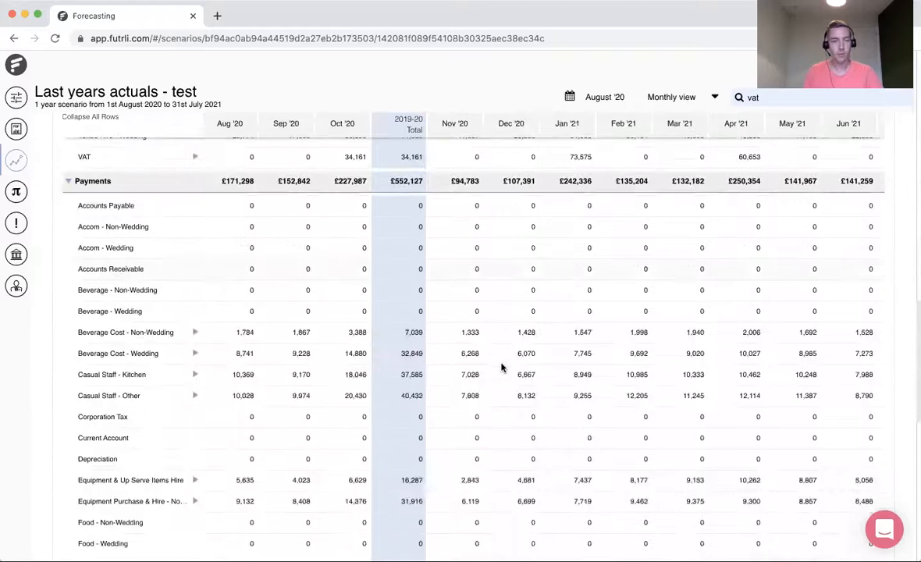
scroll(586, 345, "up", 2)
scroll(636, 390, "down", 8)
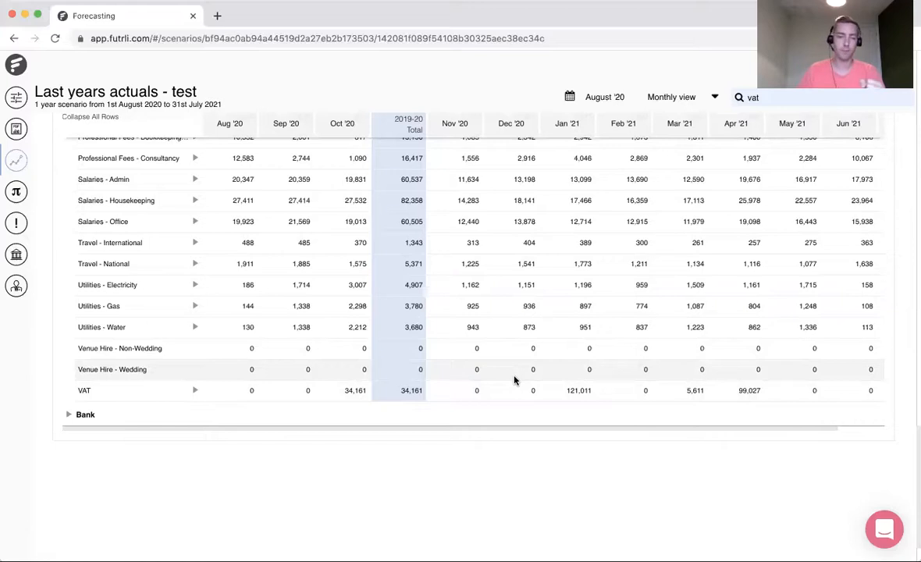
scroll(513, 380, "up", 15)
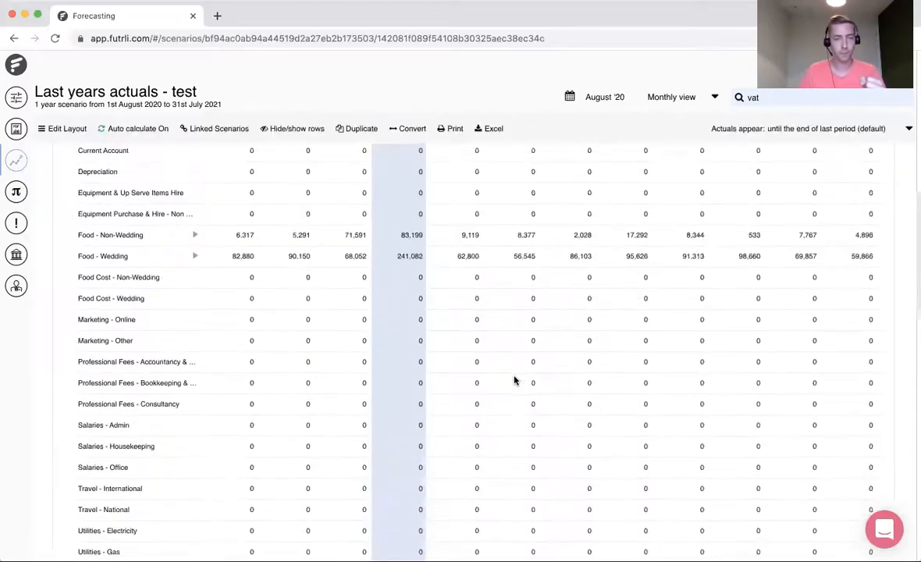
Return to the workings and locate the Marketing - Other account by searching for "market".
left_click(74, 166)
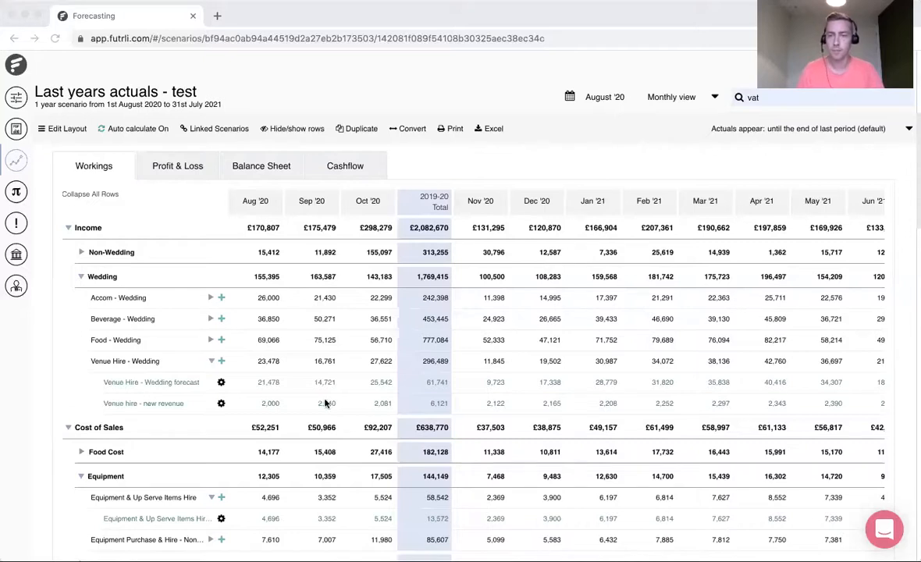
scroll(273, 438, "down", 1)
left_click(274, 434)
left_click(787, 98)
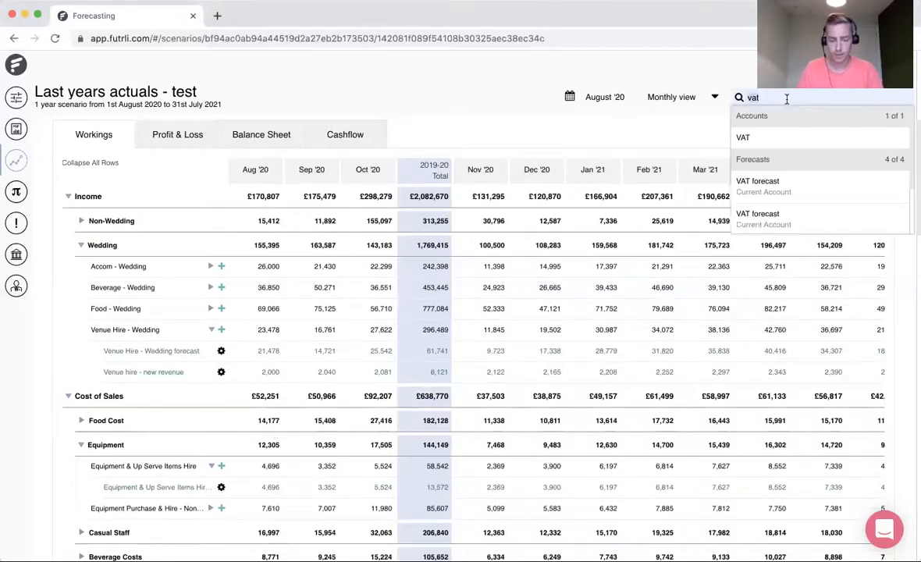
type("market")
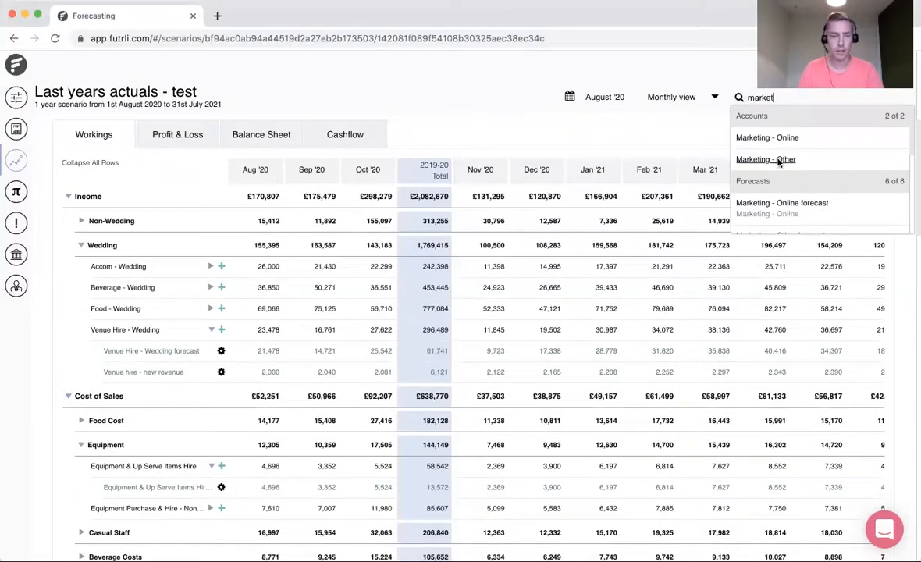
left_click(772, 159)
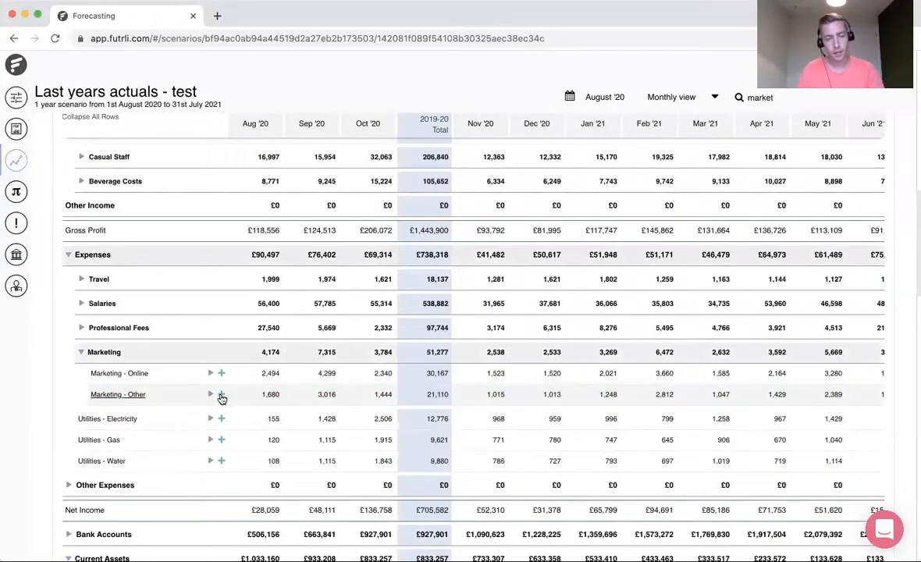
Delete the existing forecast under the Marketing - Other account.
left_click(211, 394)
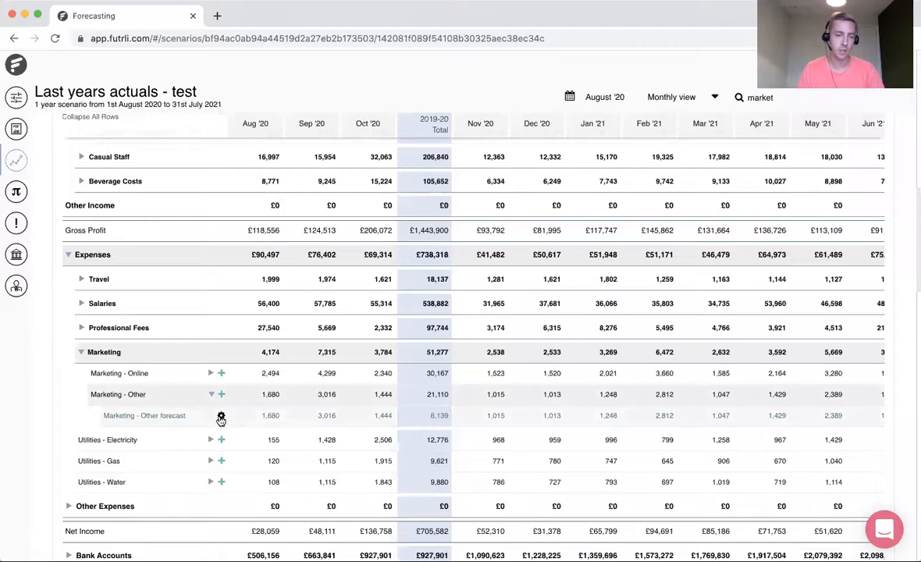
left_click(220, 419)
left_click(181, 505)
left_click(592, 232)
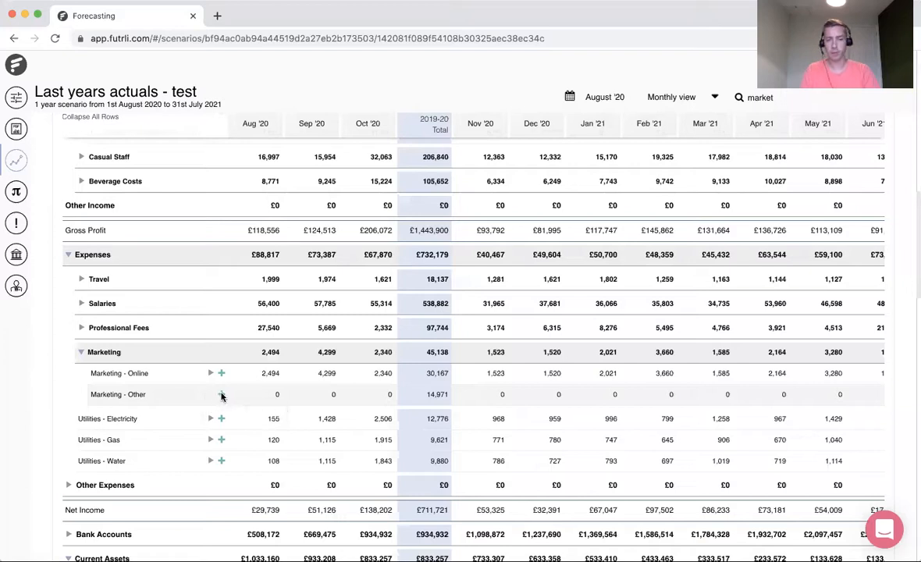
Start a Single/Repeating Entry forecast for Marketing - Other with an invoice amount of 2000 and 0% GST/VAT.
left_click(221, 395)
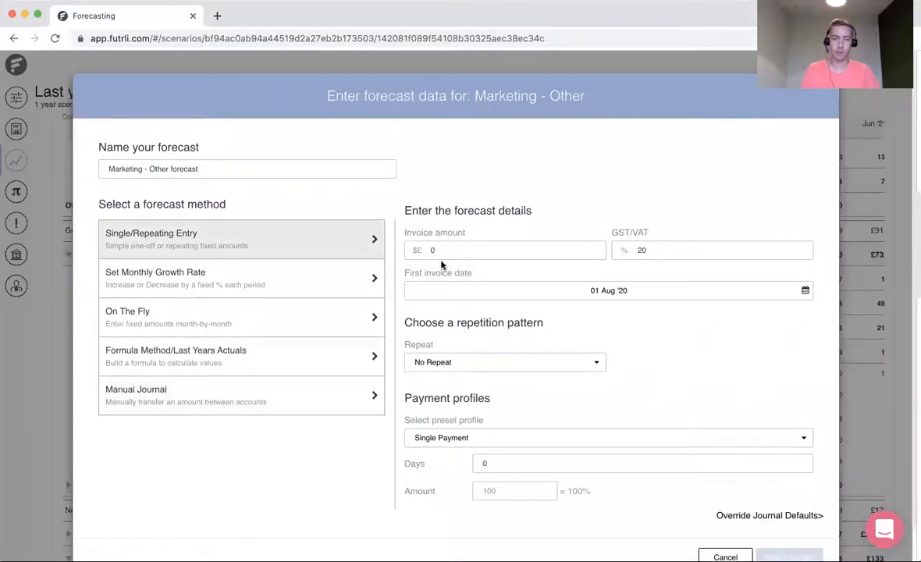
left_click(412, 251)
type("2000")
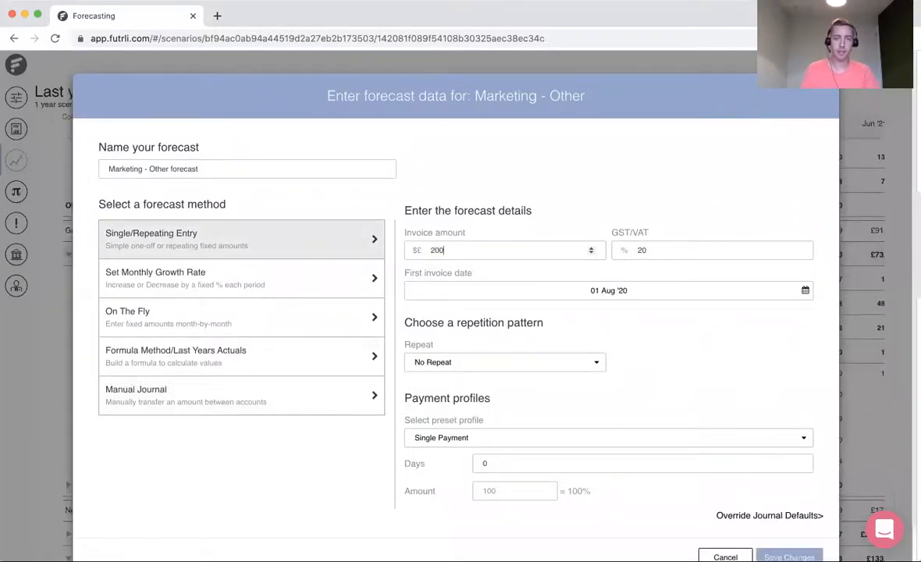
key("Tab")
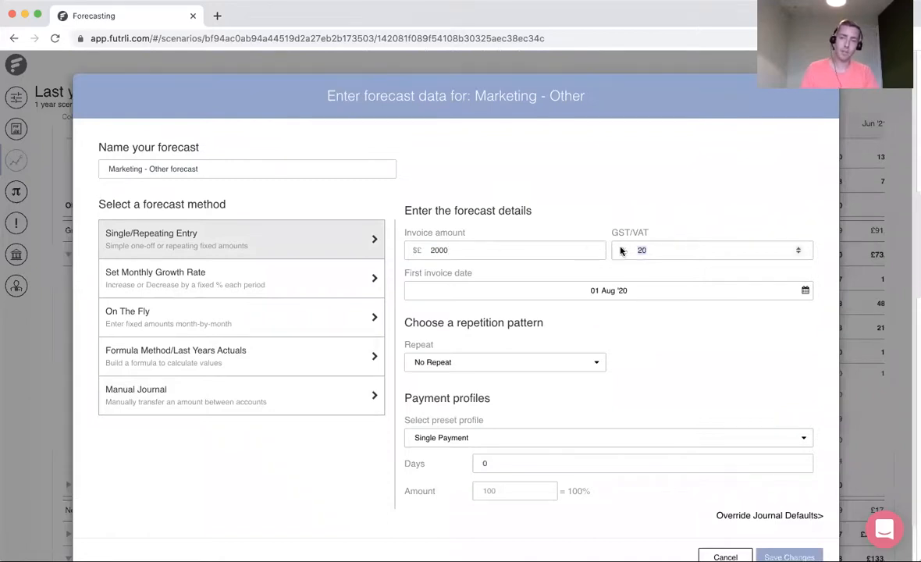
type("0")
left_click(648, 382)
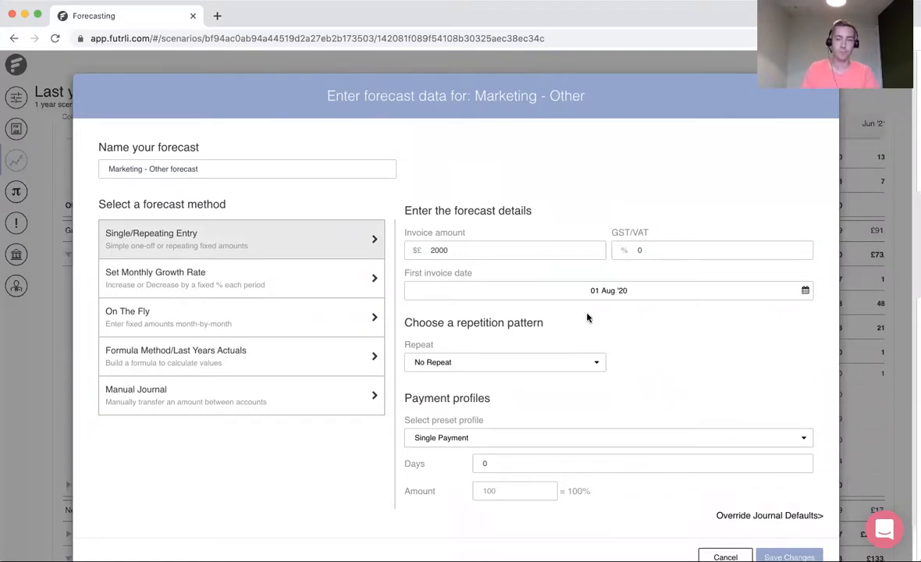
Set the Marketing - Other forecast's first invoice date to 27 Aug '20 and repeat it monthly.
left_click(596, 290)
left_click(539, 375)
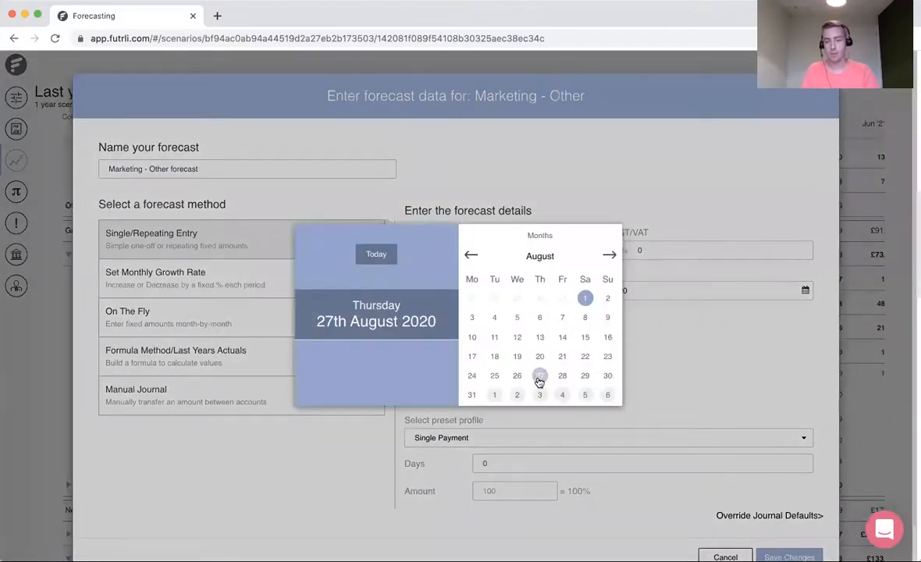
left_click(473, 362)
left_click(453, 395)
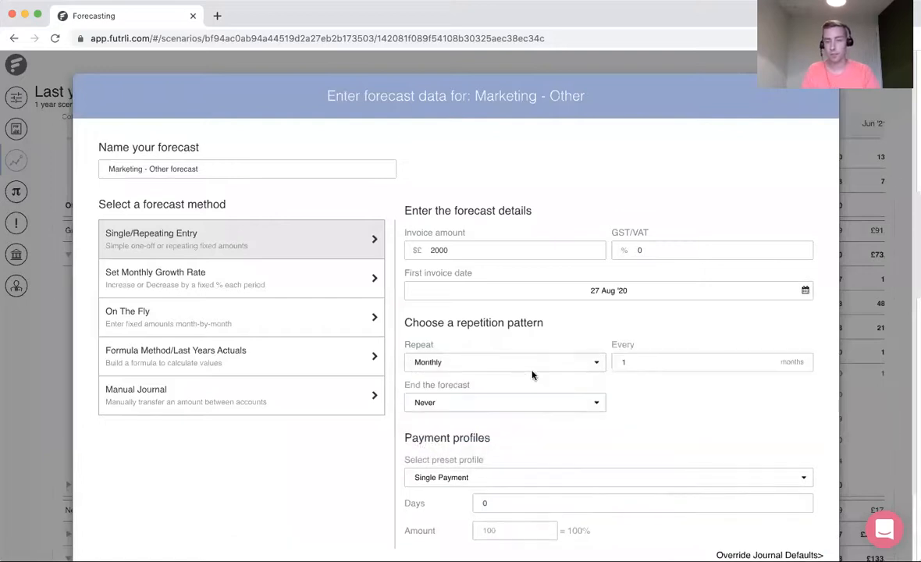
Override the Marketing - Other forecast's journal defaults with No cash and a credit to Prepayments, and save the forecast.
scroll(710, 396, "down", 2)
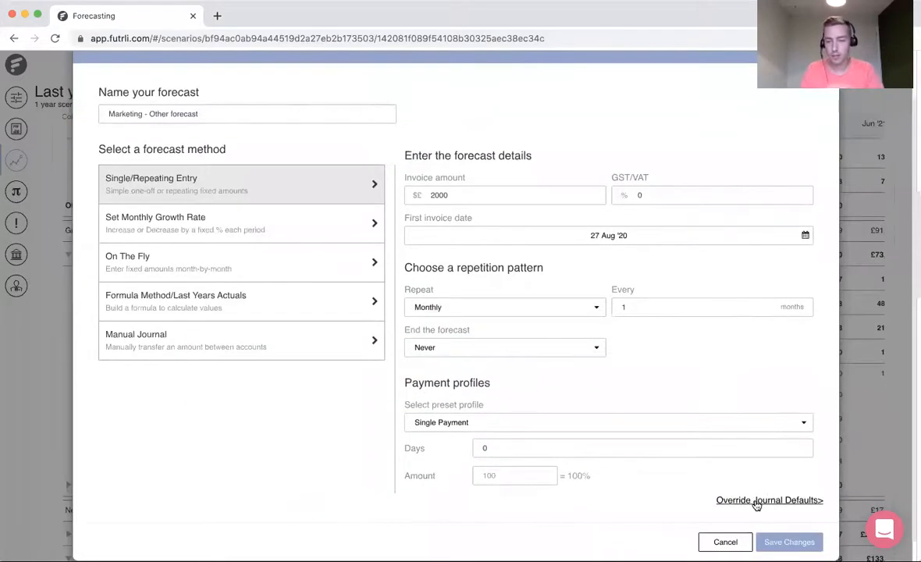
left_click(756, 501)
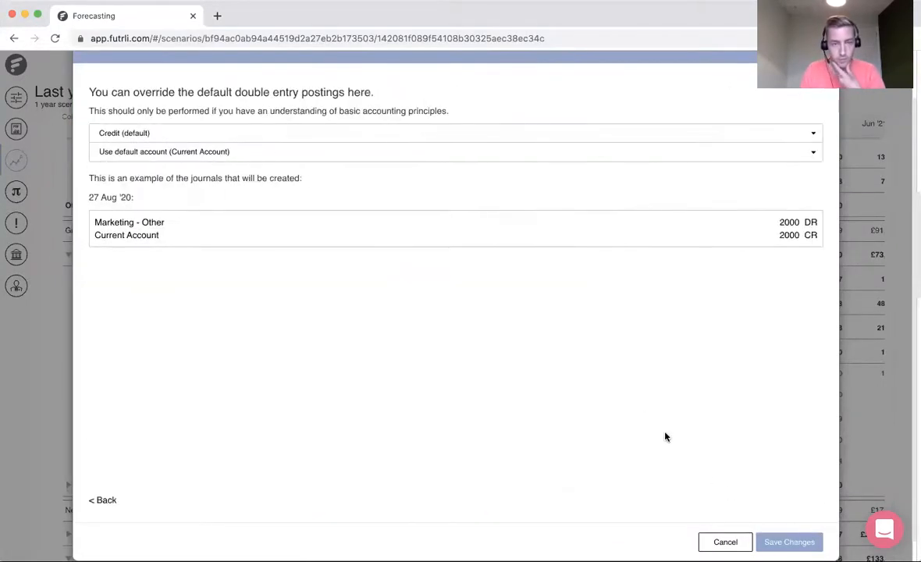
left_click(376, 134)
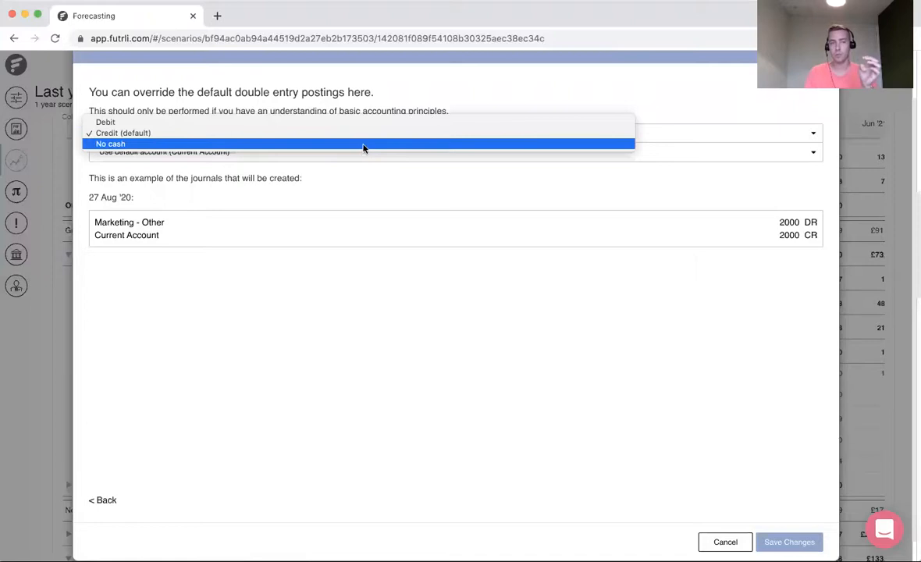
left_click(366, 144)
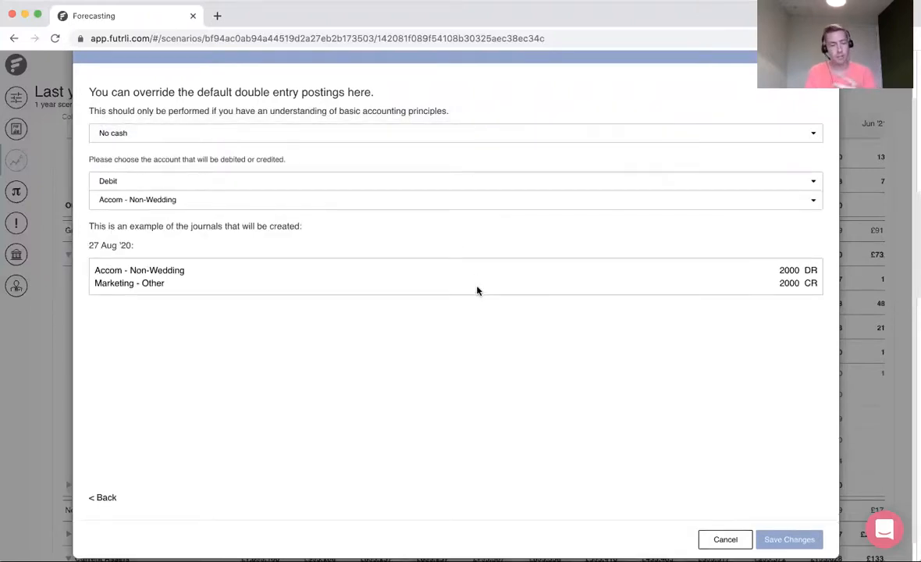
left_click(173, 182)
left_click(163, 193)
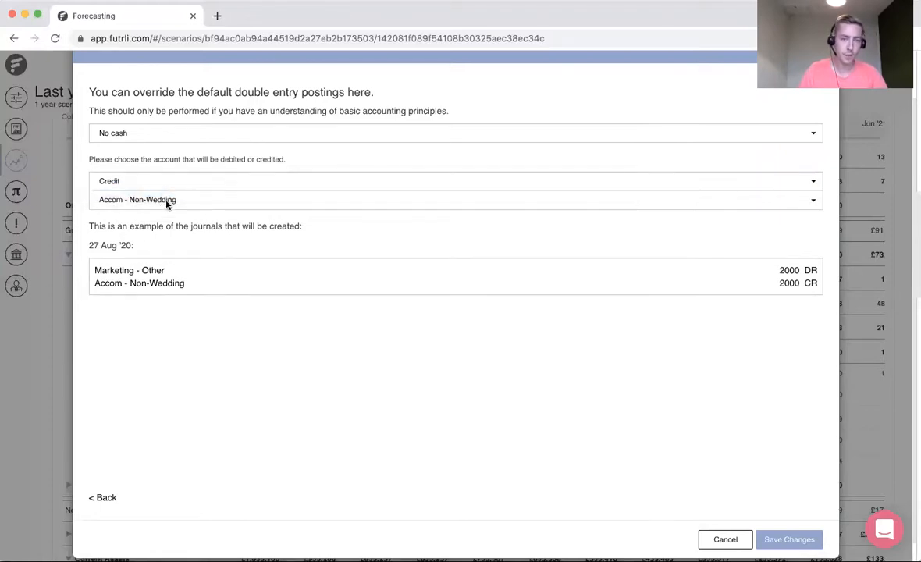
left_click(167, 204)
type("pre")
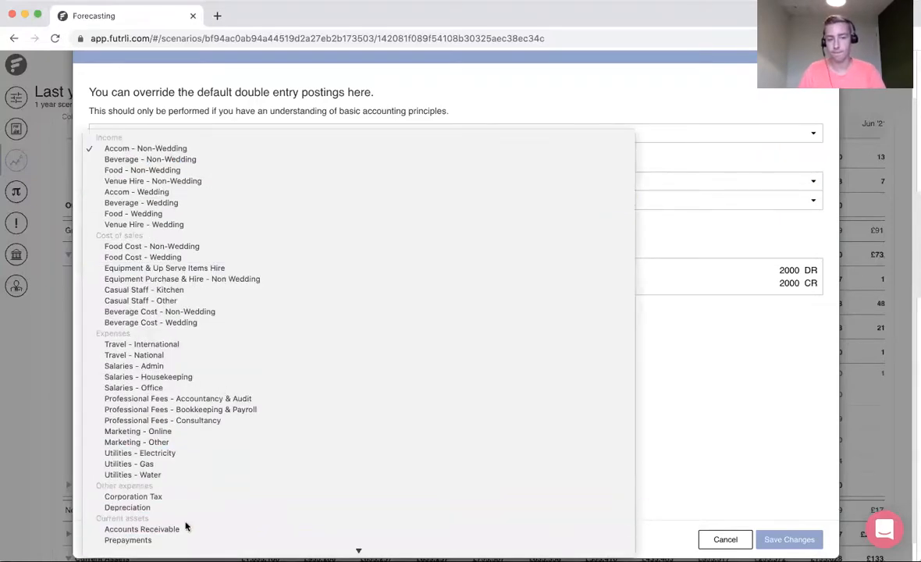
left_click(166, 539)
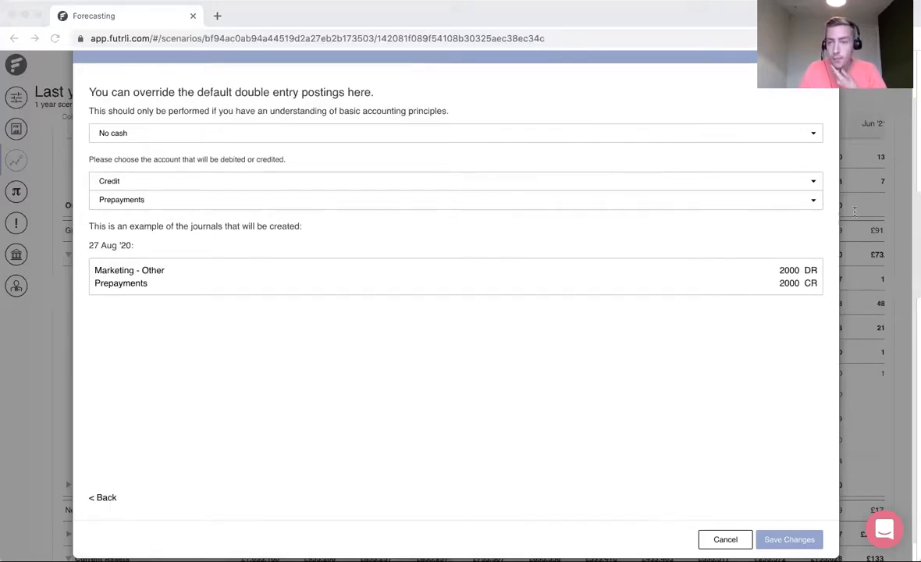
left_click(356, 355)
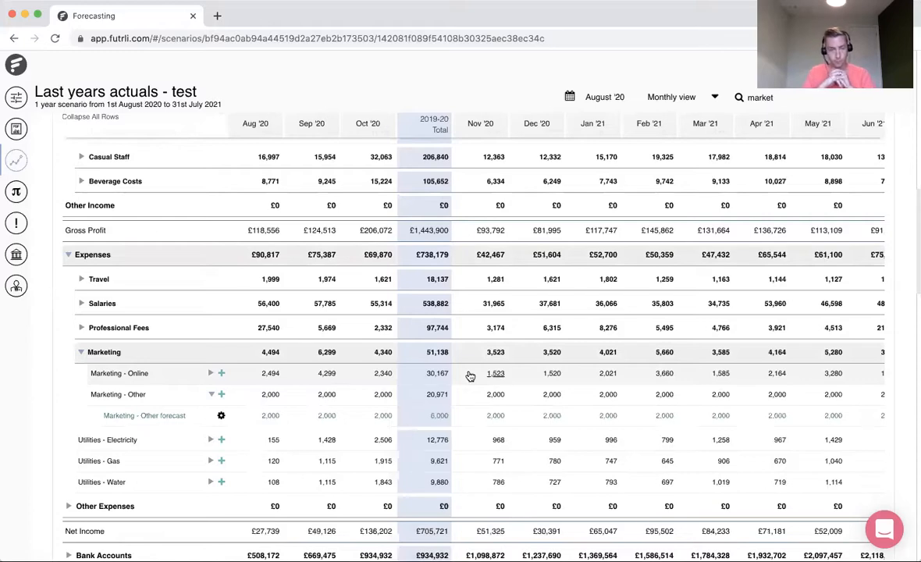
Locate the Prepayments account under Current Assets and expand it to examine the linked Marketing - Other forecast.
scroll(200, 434, "down", 3)
scroll(199, 434, "down", 7)
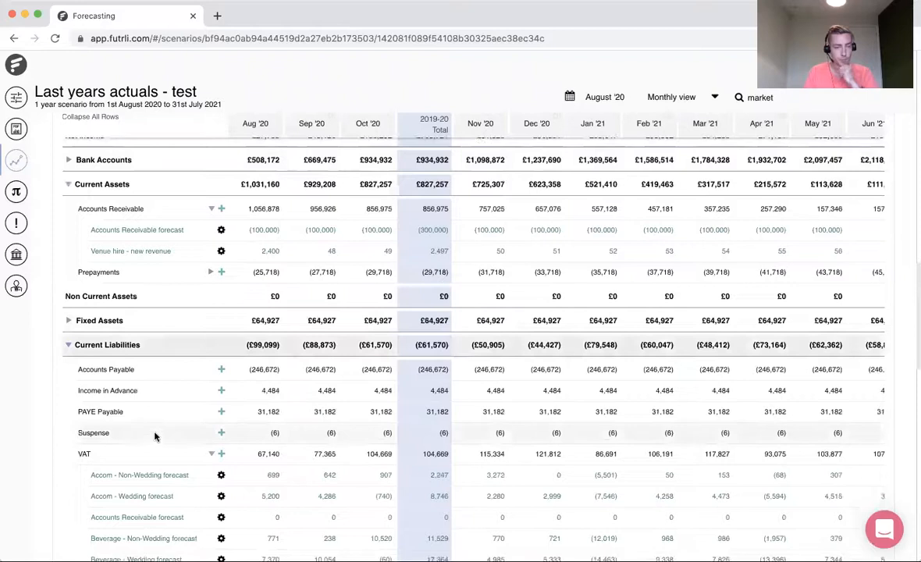
scroll(386, 341, "down", 2)
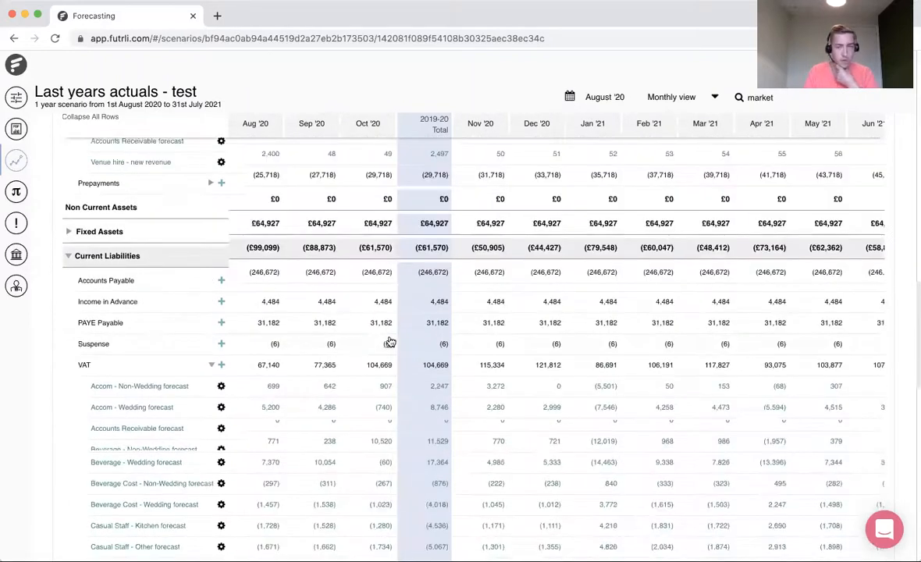
scroll(390, 342, "up", 1)
left_click(778, 97)
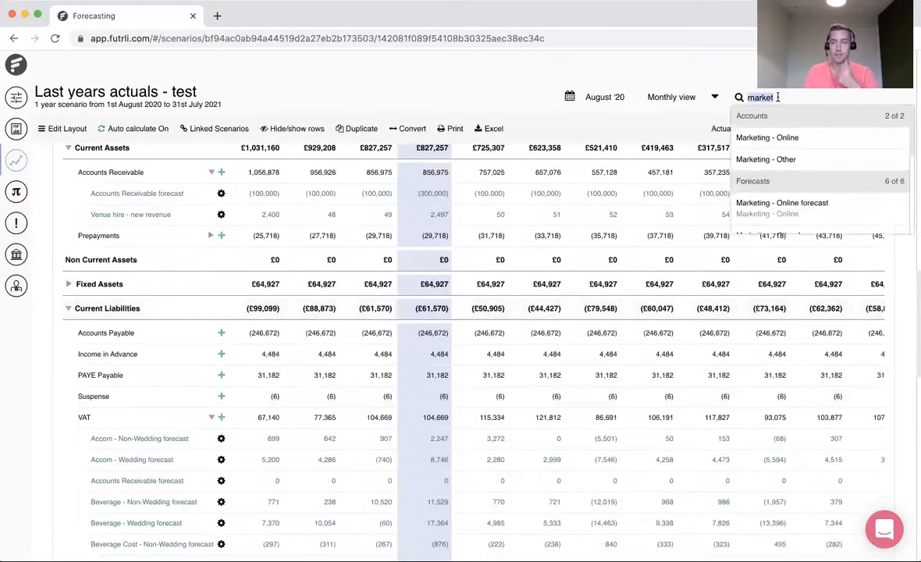
type("prep")
key("BackSpace")
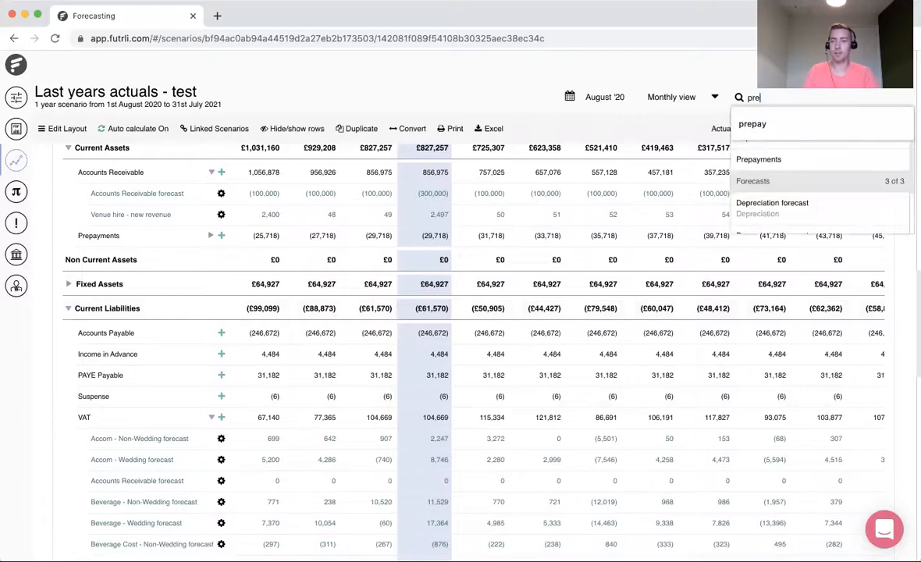
left_click(772, 164)
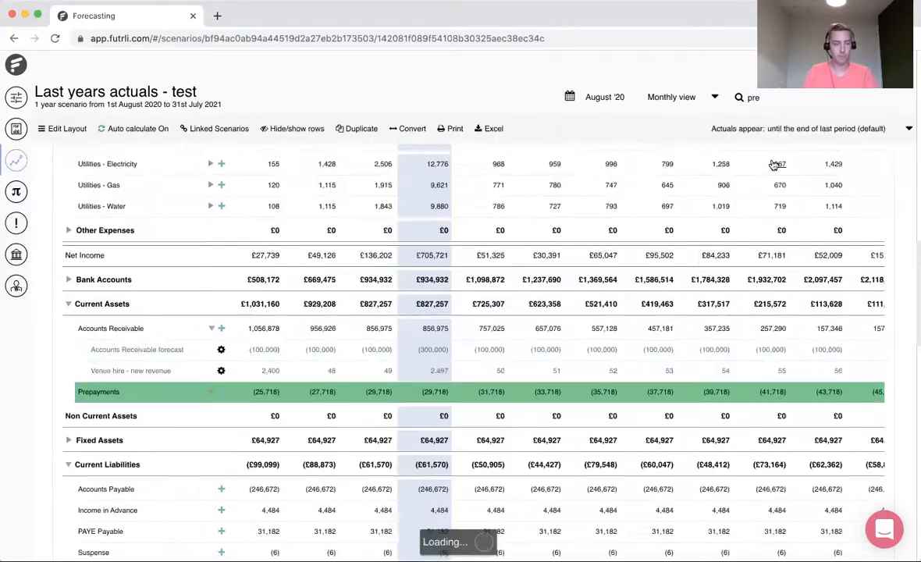
left_click(209, 392)
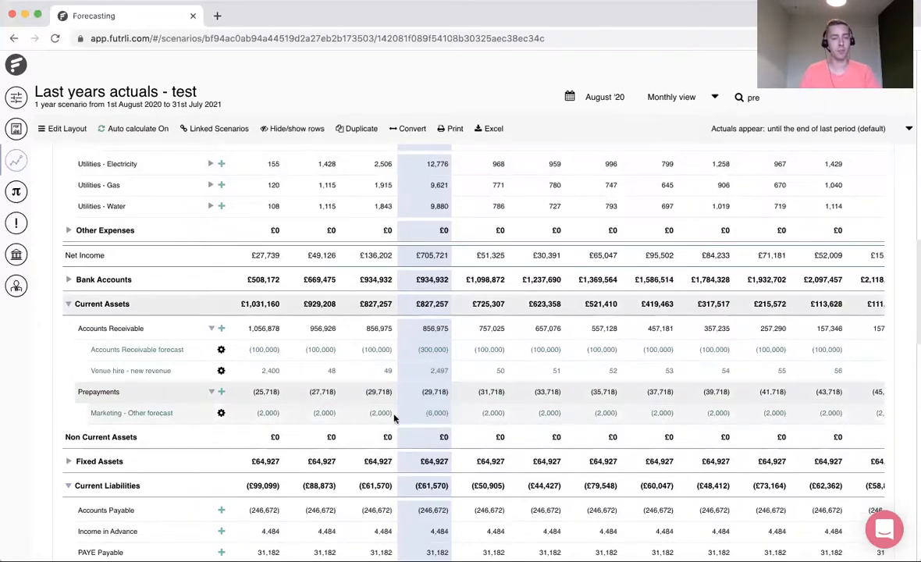
Add a Single/Repeating Entry forecast to Prepayments with an invoice amount of 6000 repeating quarterly, and save it.
left_click(222, 393)
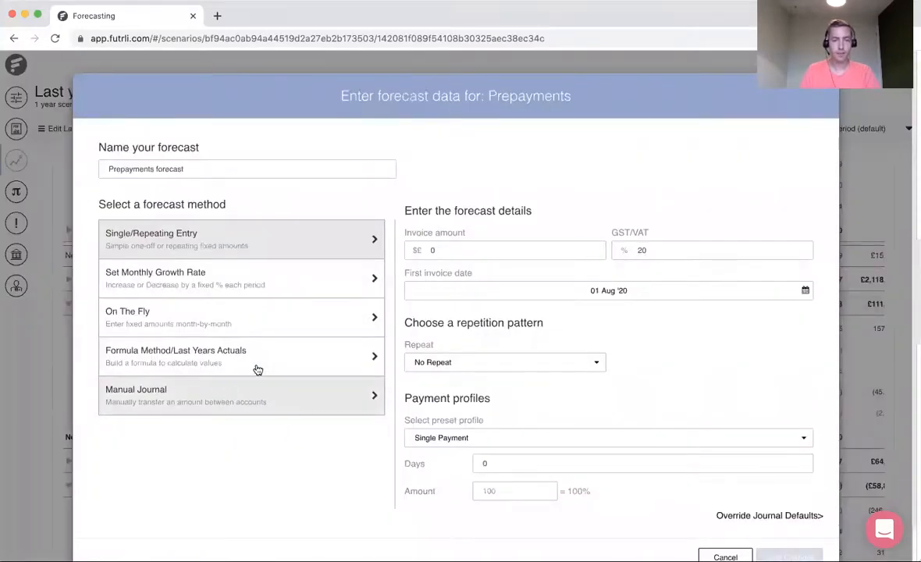
left_click_drag(439, 251, 399, 254)
type("6000")
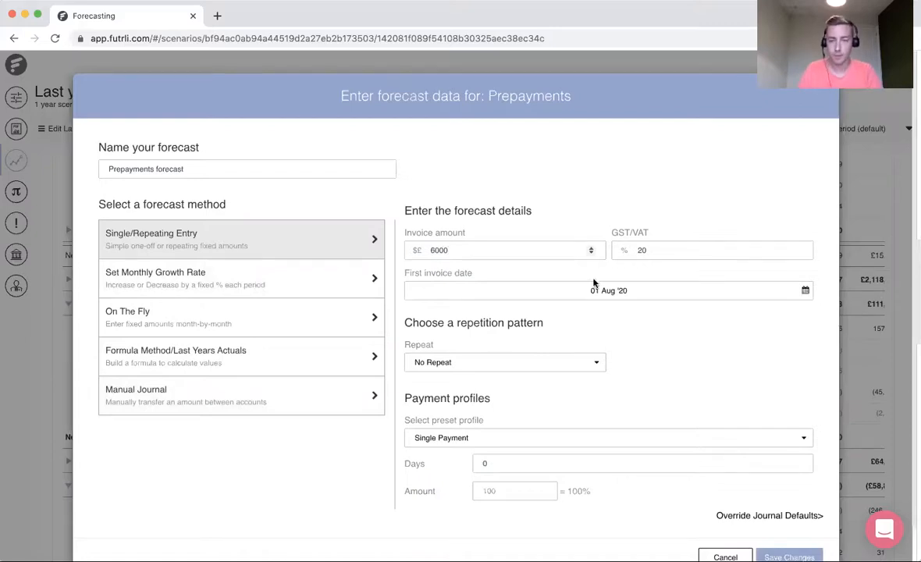
left_click(546, 365)
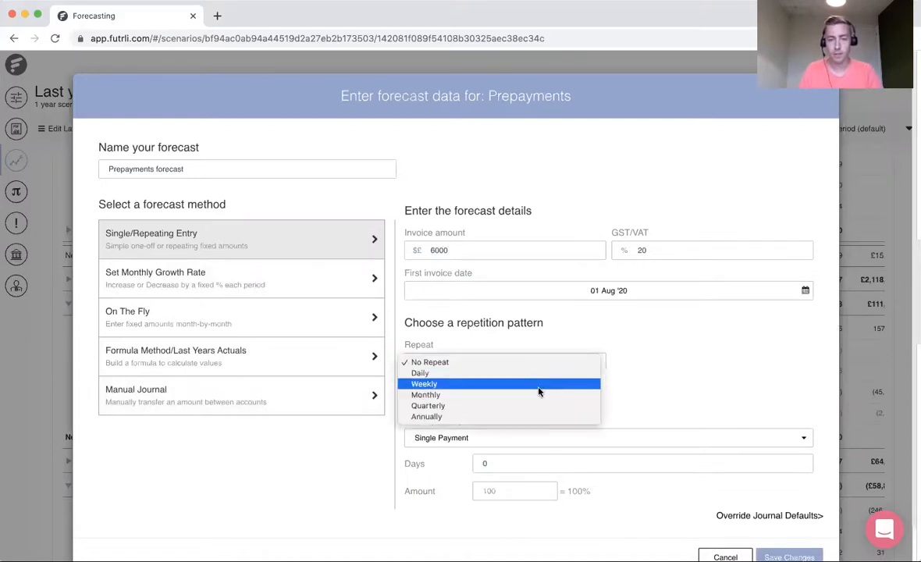
left_click(526, 404)
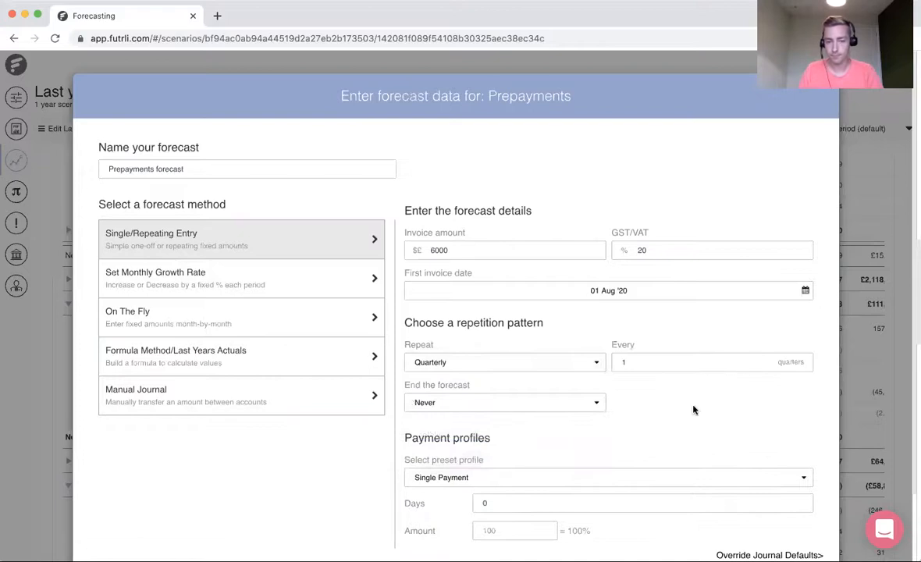
scroll(690, 414, "down", 2)
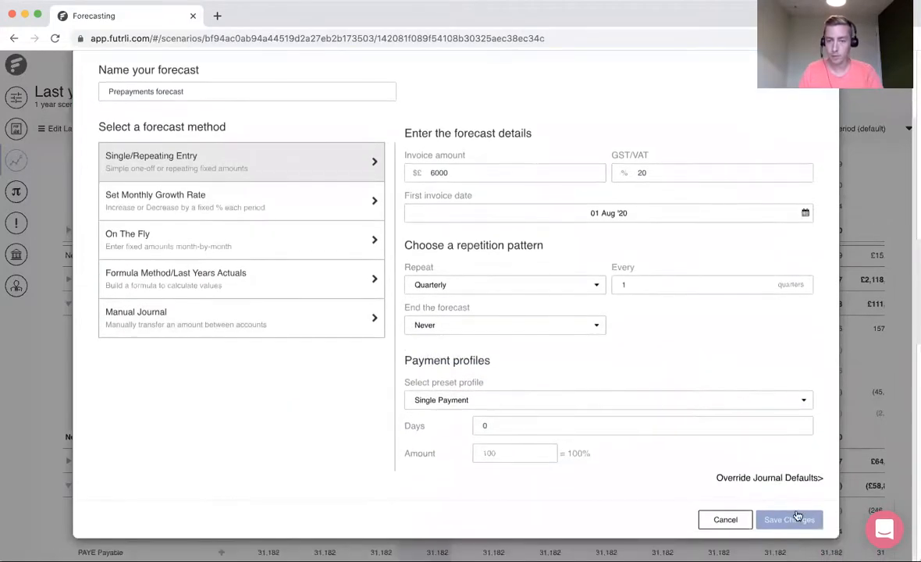
left_click(790, 519)
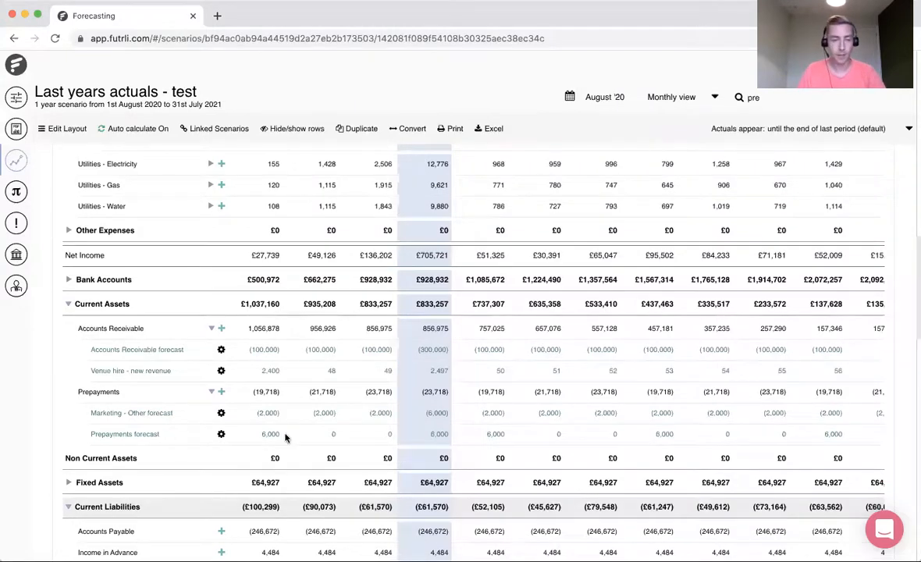
Reopen the Prepayments forecast for editing and examine the example journal in its override settings.
left_click(221, 434)
left_click(188, 457)
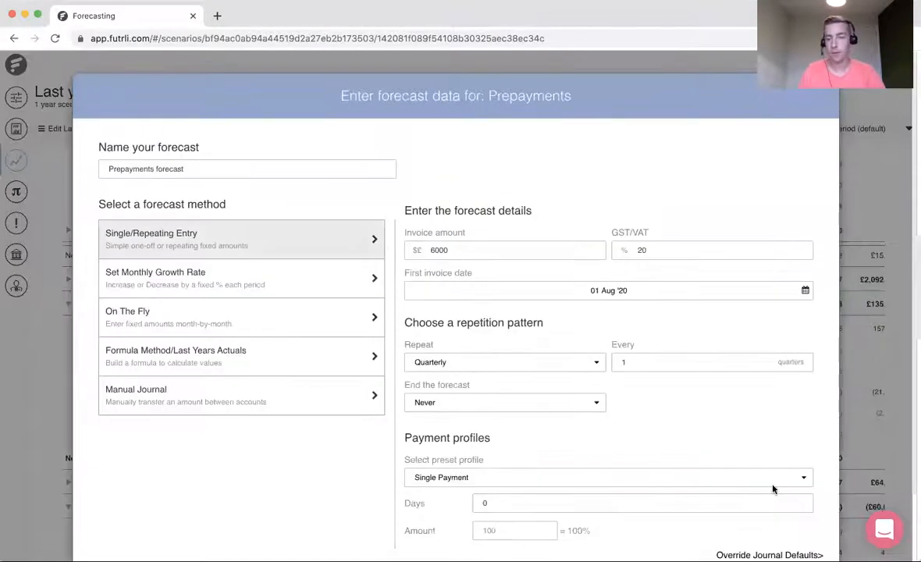
scroll(775, 487, "down", 2)
left_click(767, 492)
scroll(766, 492, "up", 2)
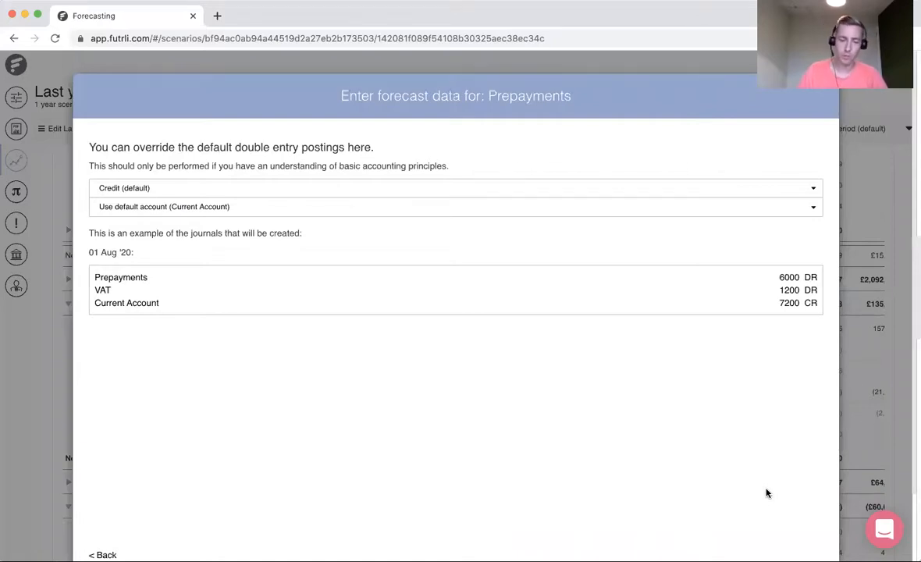
scroll(766, 492, "down", 3)
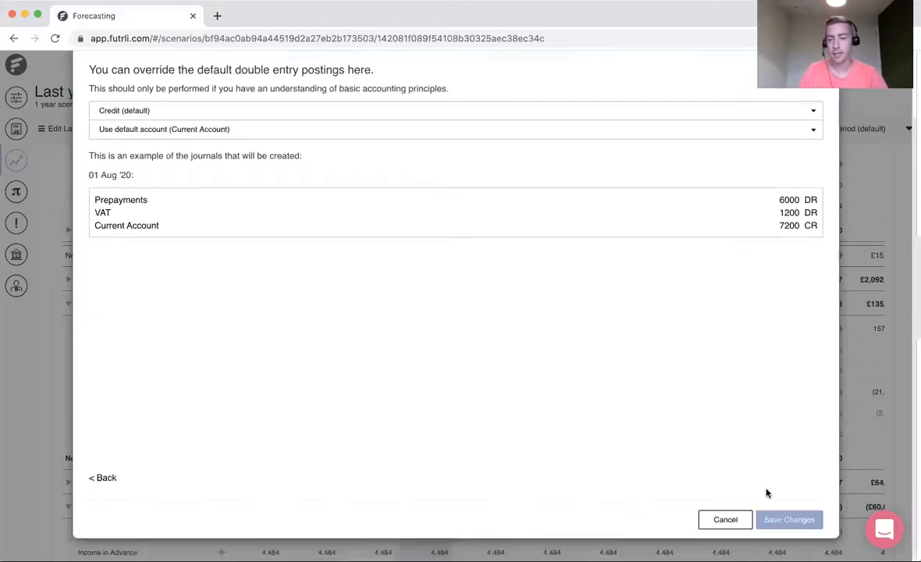
Close the Prepayments forecast's journal override settings without saving any changes.
left_click(730, 523)
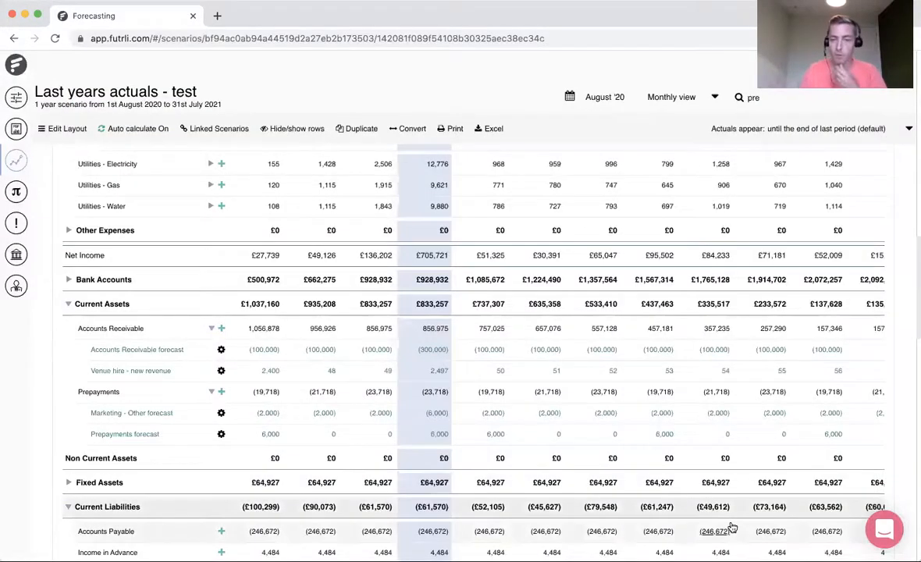
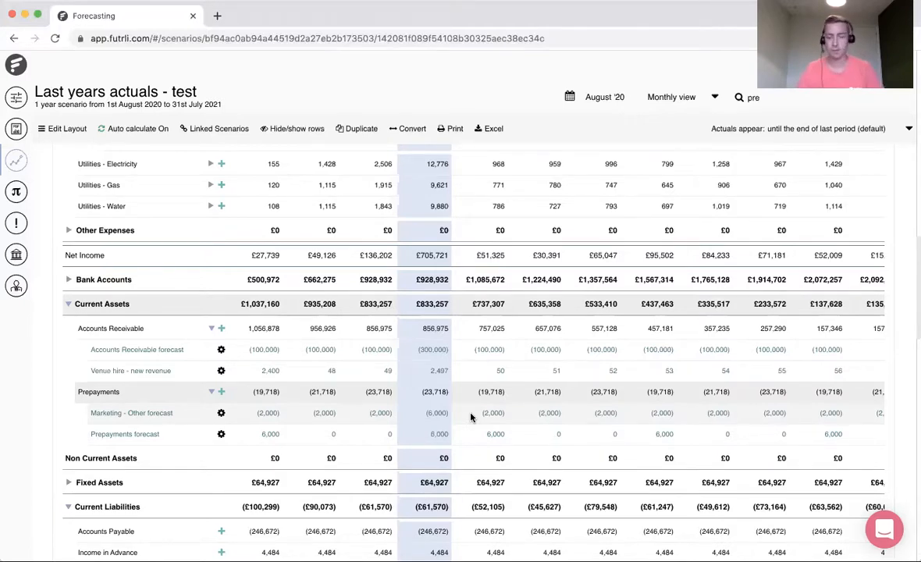
scroll(470, 418, "up", 4)
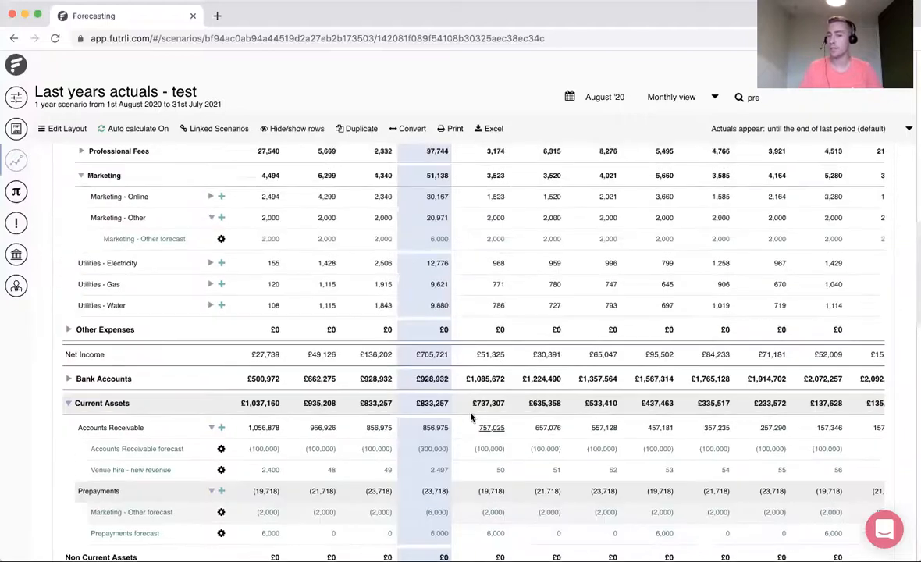
Switch to the dashboards and open the Tax Planning board from the Templates folder.
left_click(18, 102)
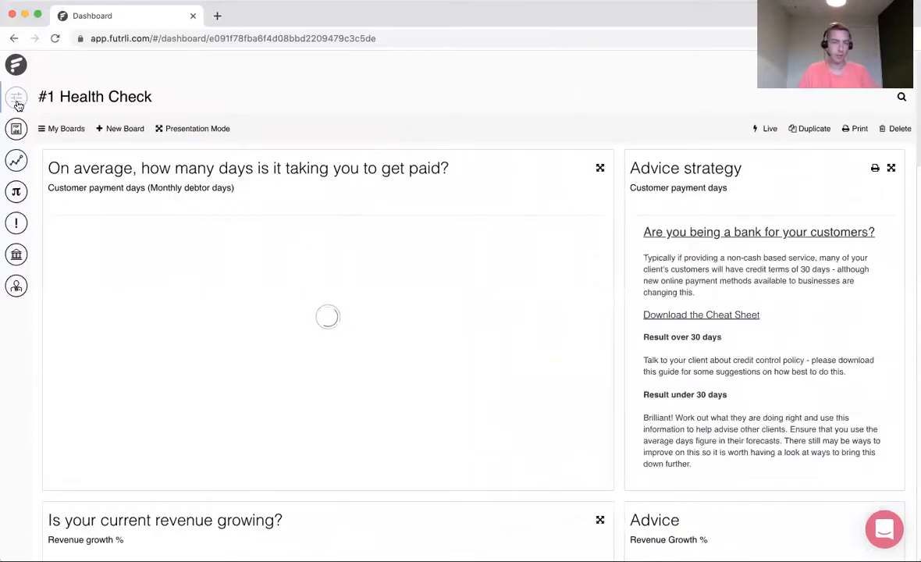
left_click(67, 130)
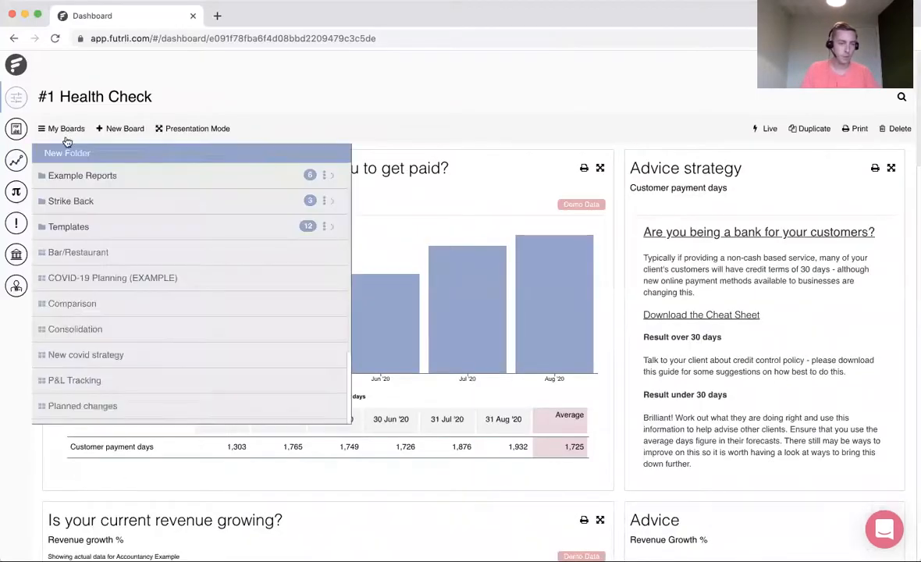
left_click(81, 228)
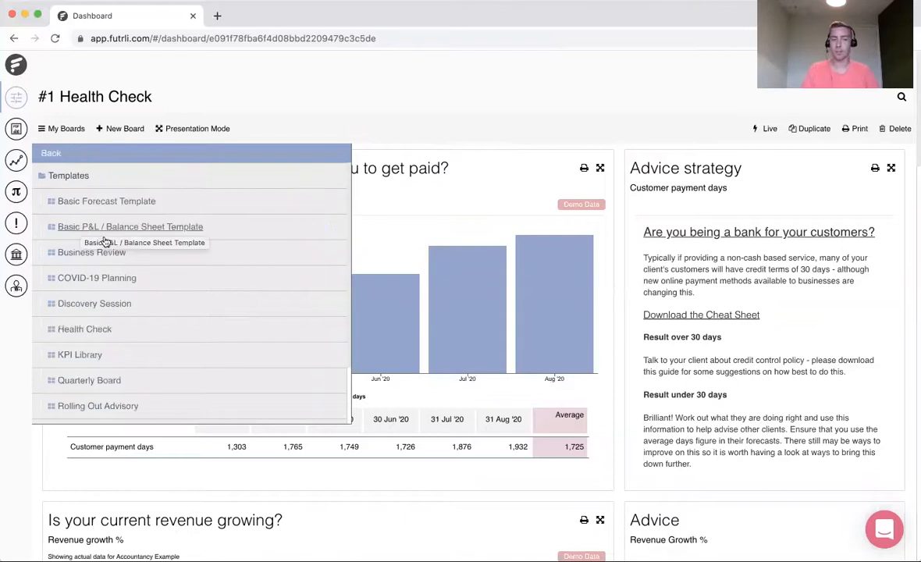
scroll(163, 293, "down", 3)
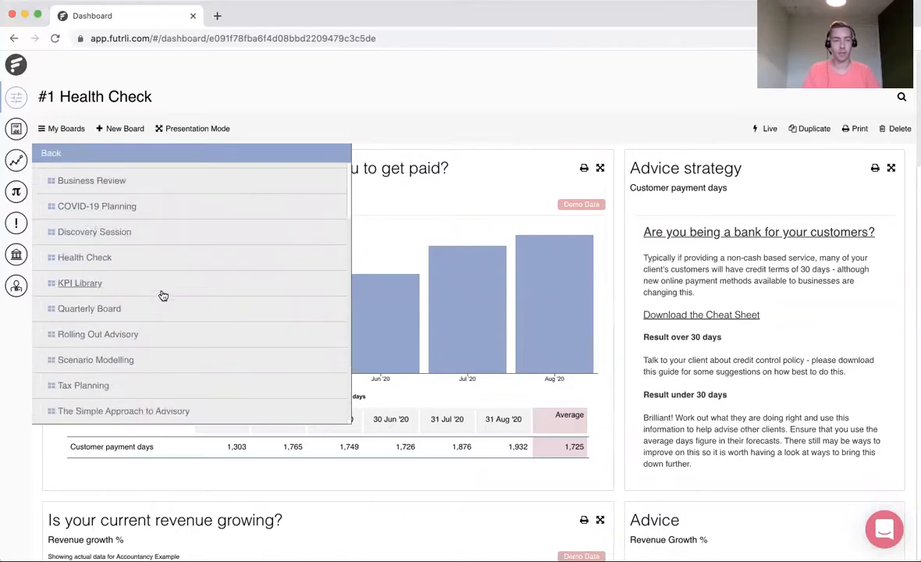
left_click(110, 387)
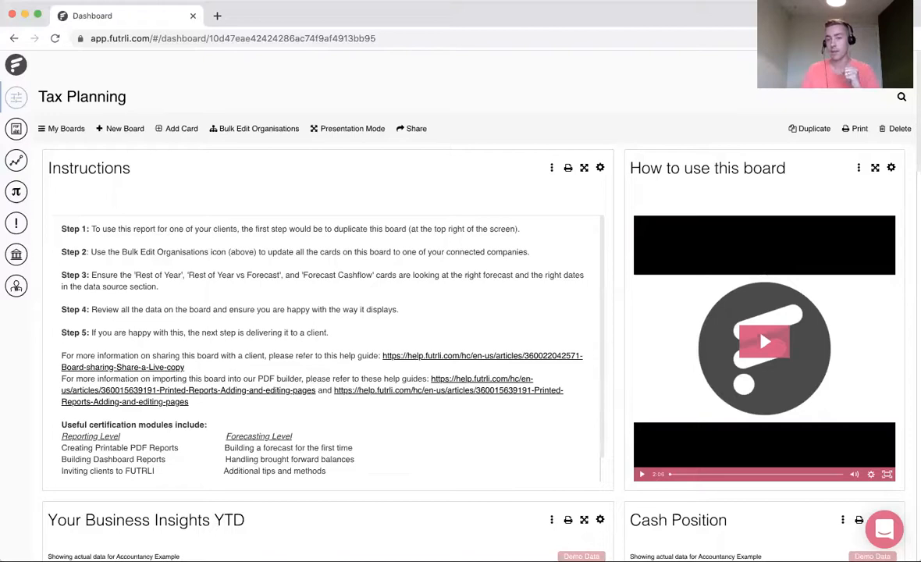
View the support messenger's contact and help options, and close it again.
left_click(886, 533)
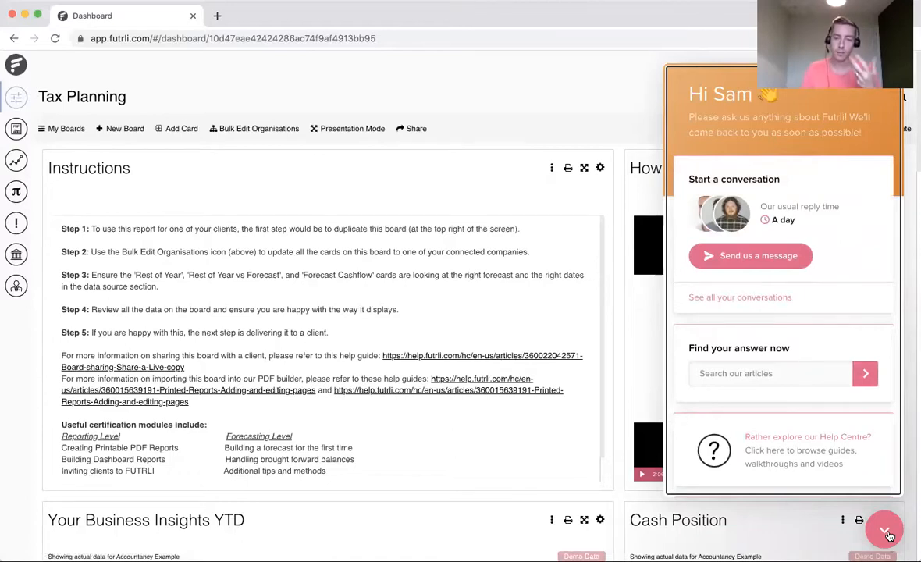
left_click(886, 532)
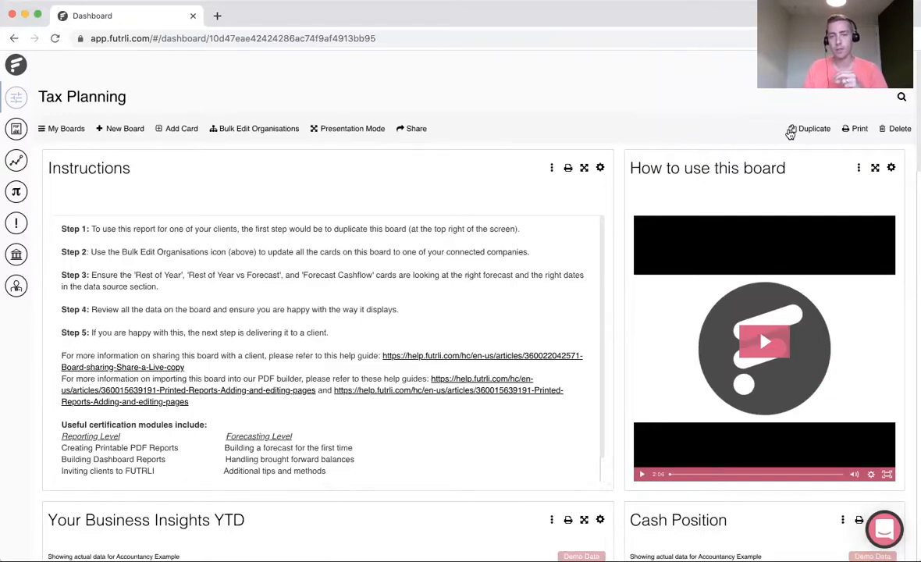
Duplicate the Tax Planning board and remove the Instructions and How to use this board cards from the copy.
left_click(812, 129)
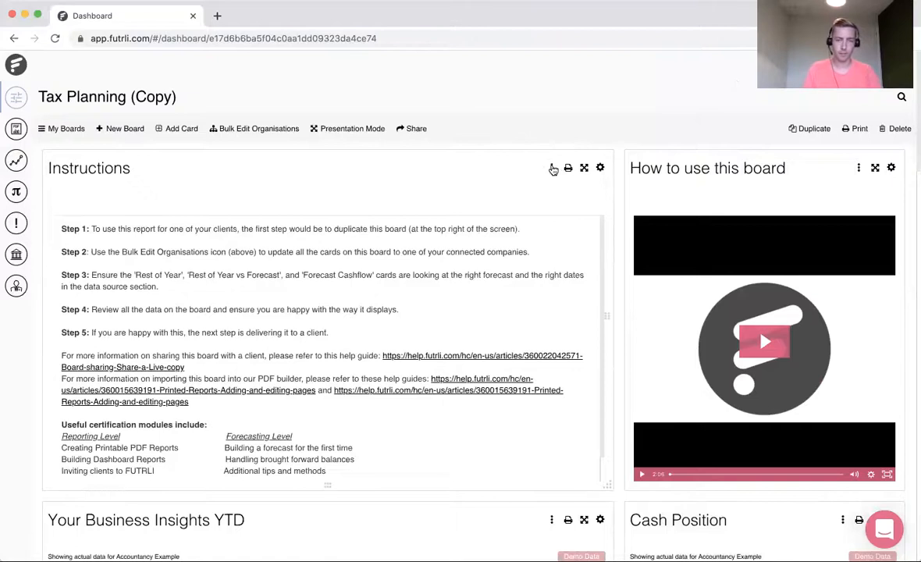
left_click(550, 170)
left_click(520, 208)
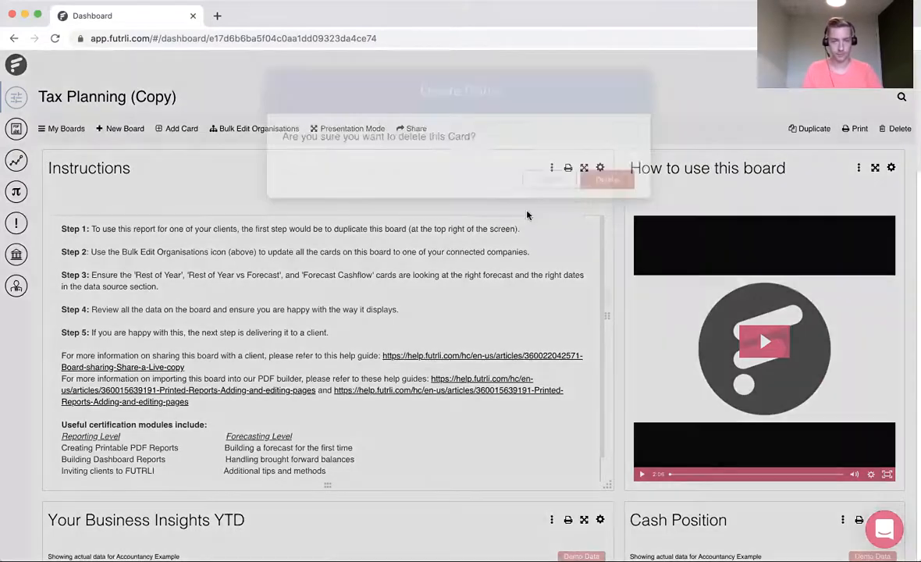
left_click(600, 207)
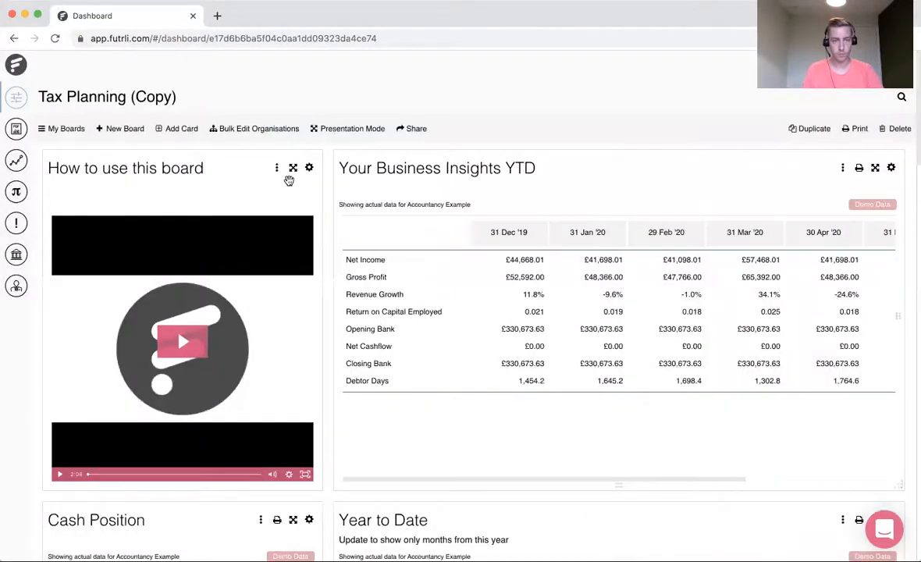
left_click(275, 168)
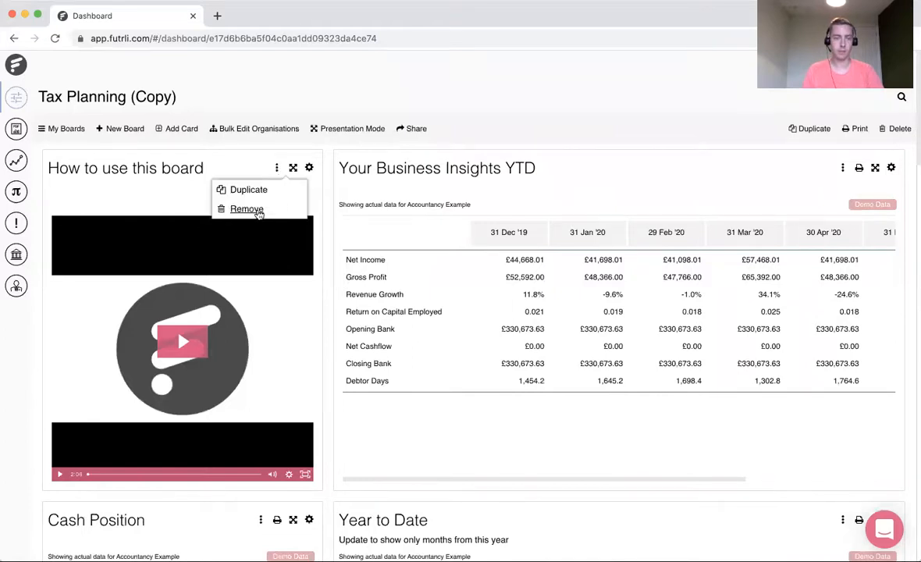
left_click(256, 207)
left_click(600, 206)
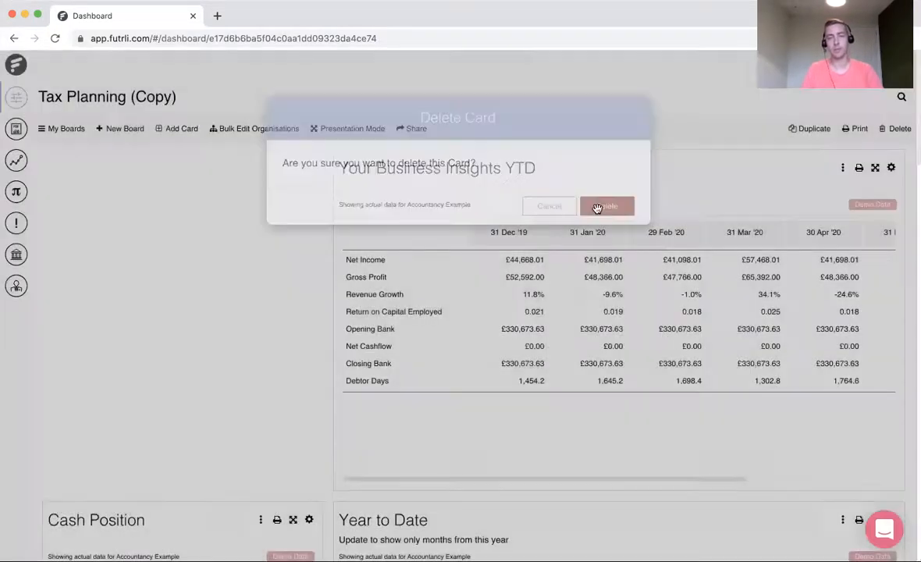
Rename the copied board as Tax Planning EXAMPLE and reload the page.
double_click(127, 97)
triple_click(125, 96)
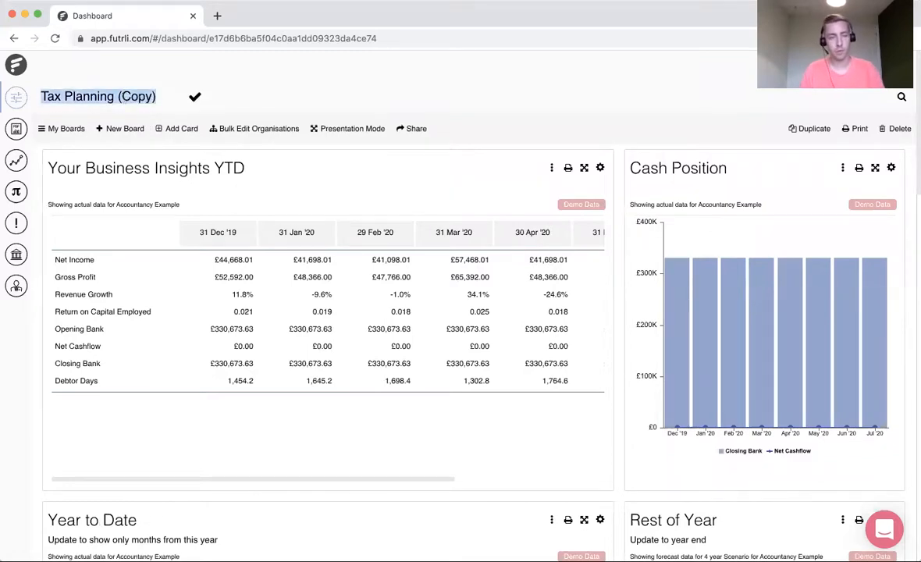
type("Tax pl")
key("BackSpace")
key("BackSpace")
type("Planning EXAP")
key("BackSpace")
type("MPLE")
key("Return")
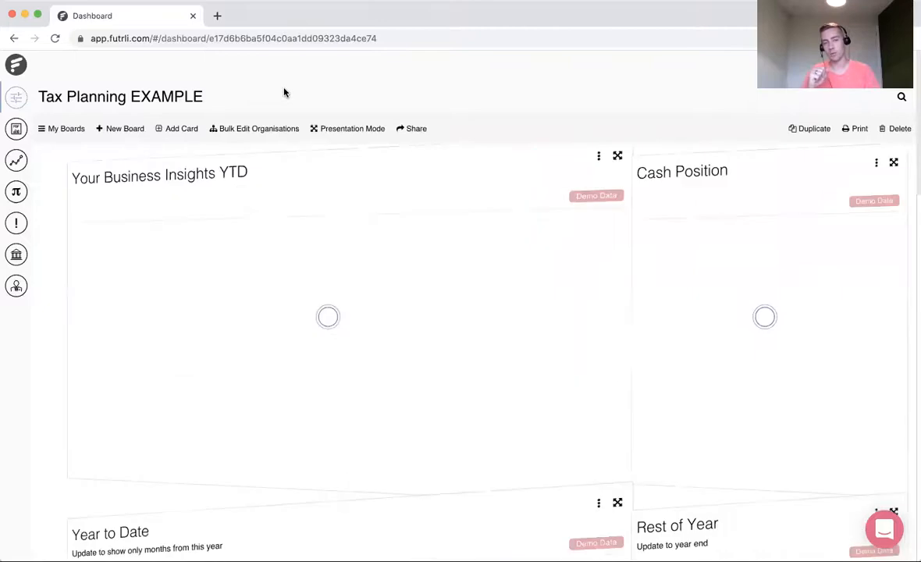
left_click(54, 38)
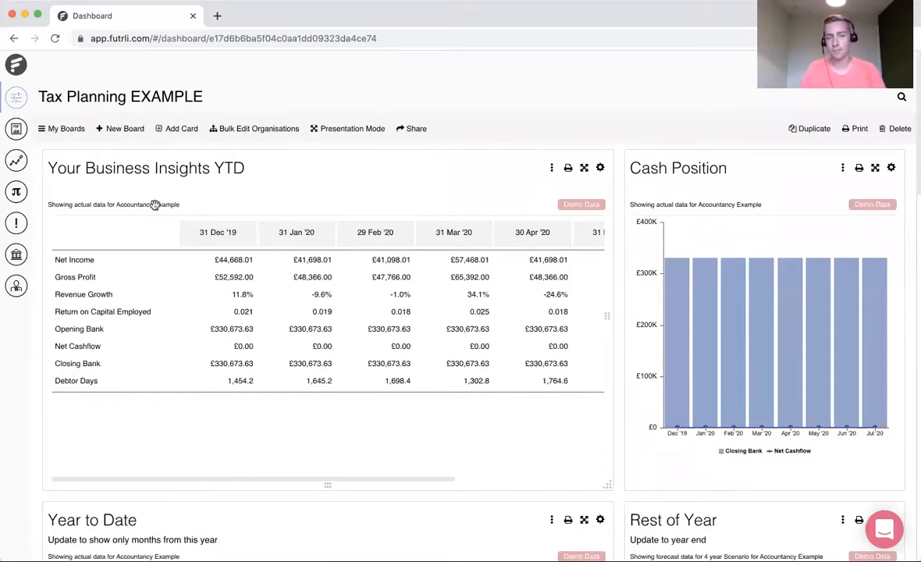
Bulk edit the board's organisation so that all cards use Real Story Productions UK LTD.
left_click(265, 130)
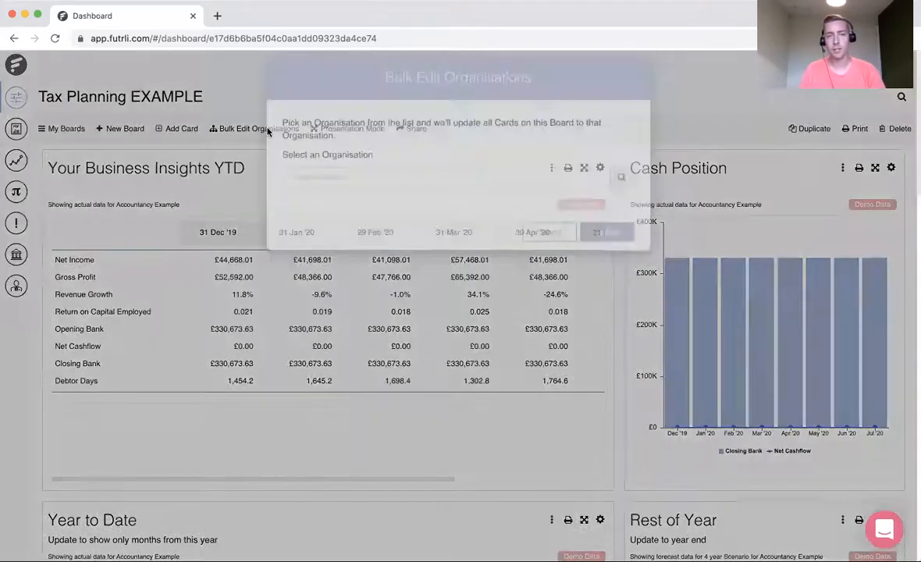
left_click(331, 222)
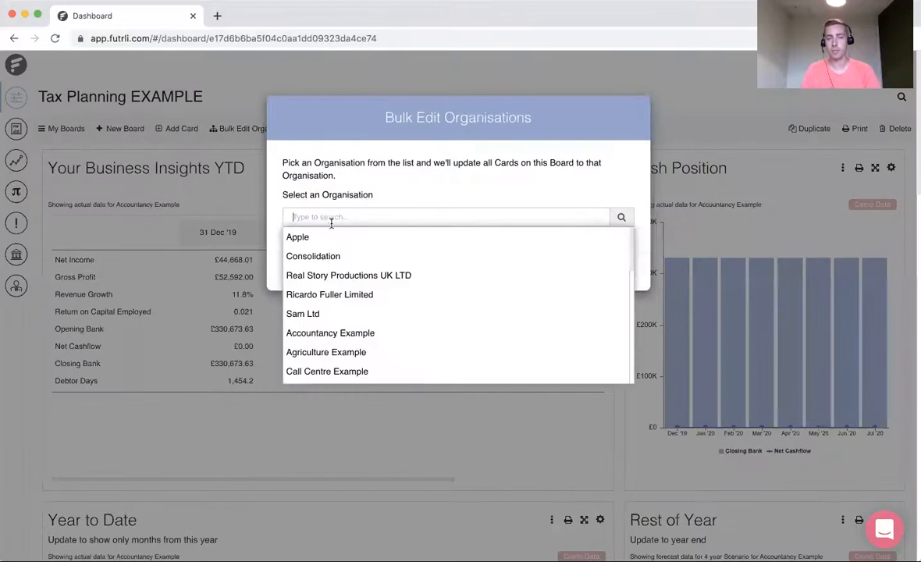
left_click(349, 277)
left_click(597, 329)
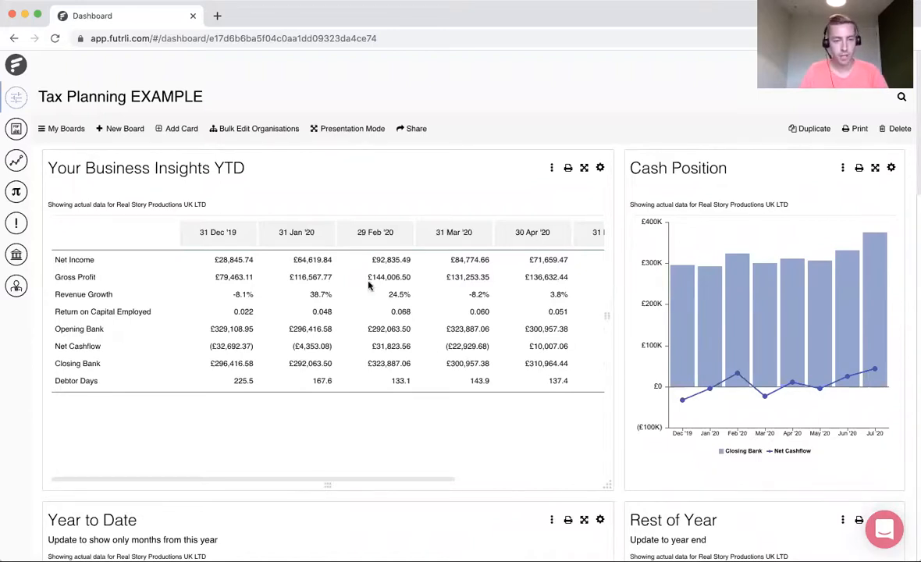
Examine the monthly figures in the Your Business Insights YTD card, along with its settings and report rows.
scroll(424, 319, "right", 5)
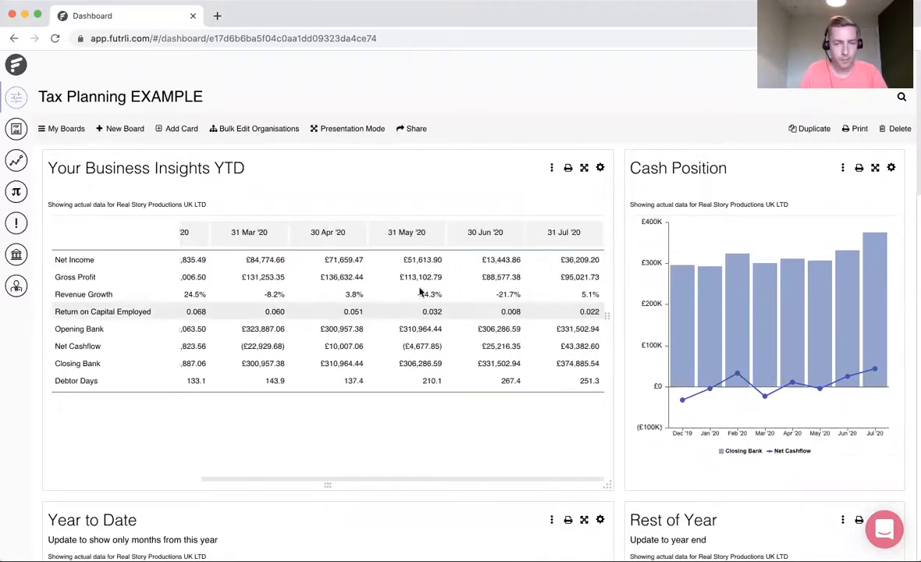
scroll(394, 291, "left", 3)
scroll(394, 291, "left", 2)
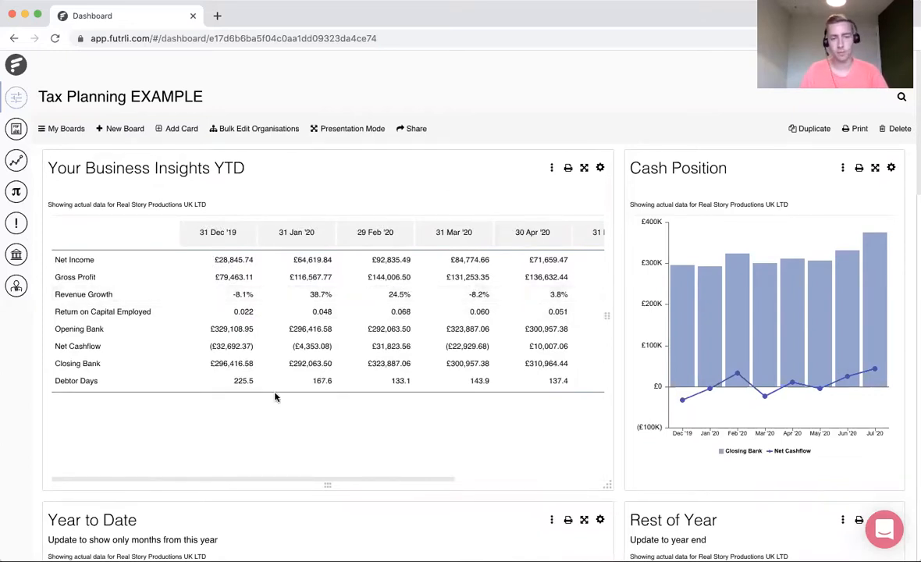
left_click(601, 168)
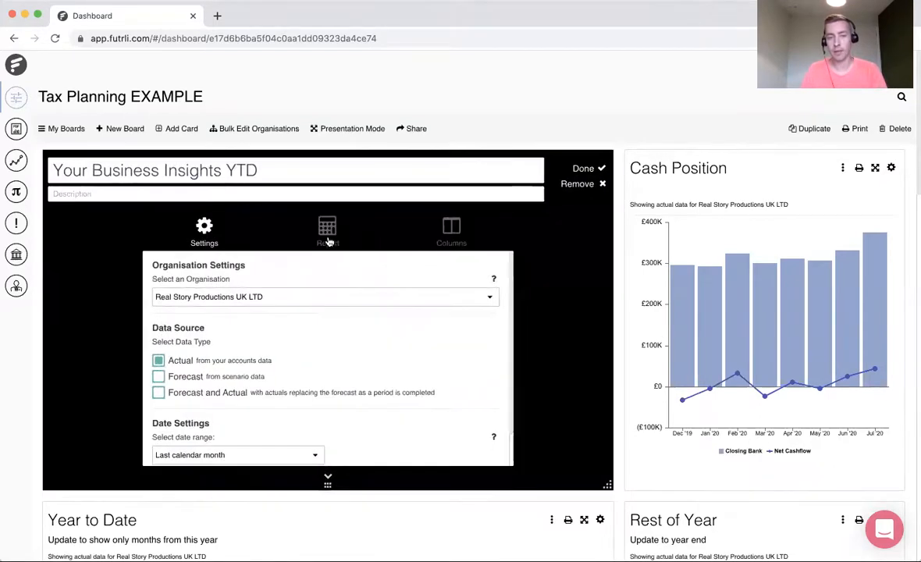
scroll(333, 323, "down", 1)
left_click(328, 232)
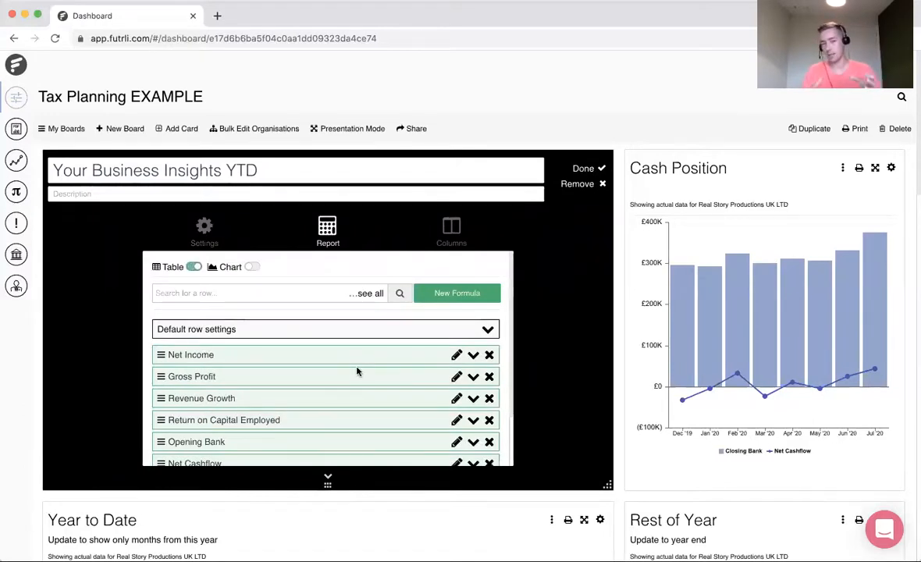
left_click(578, 169)
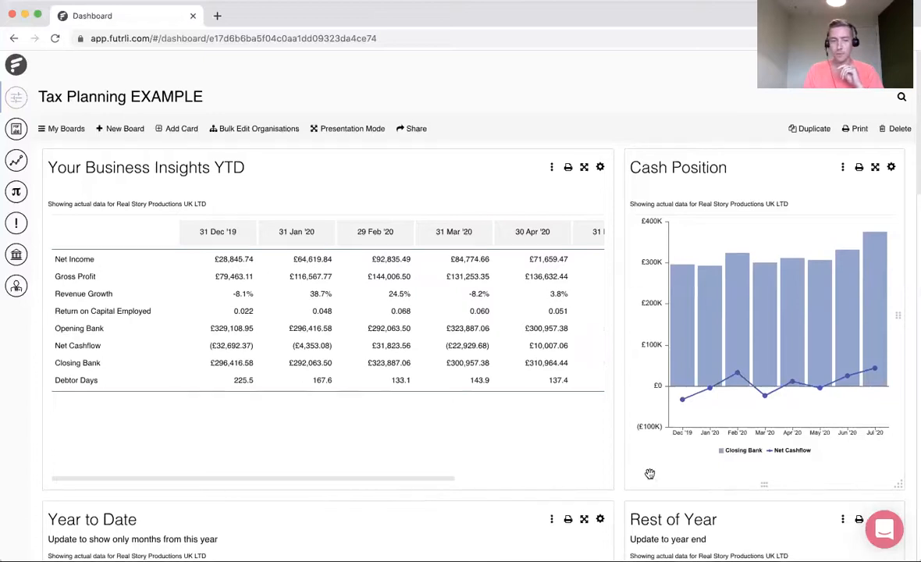
Set the Rest of Year card's data source to Forecast using the Last years actuals - test scenario.
scroll(649, 476, "down", 5)
scroll(649, 476, "down", 3)
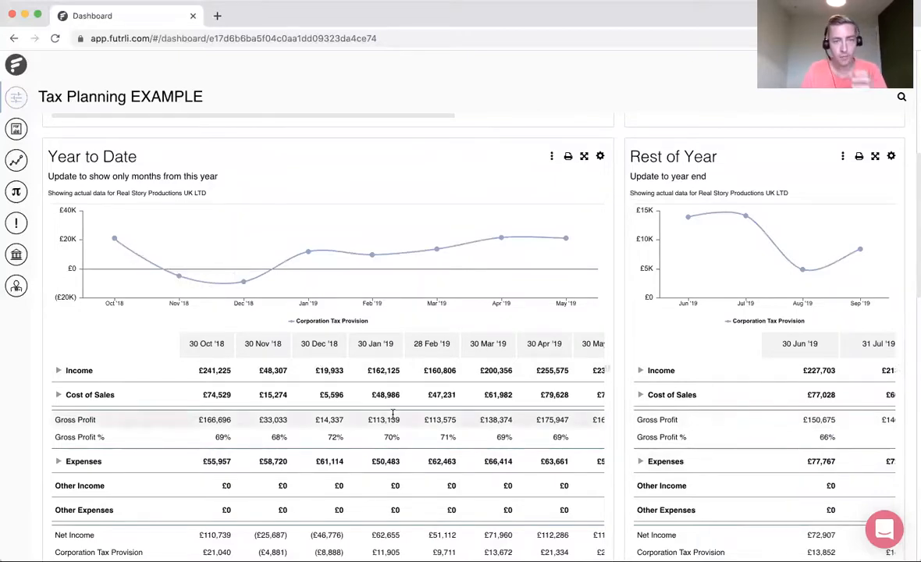
scroll(401, 413, "right", 2)
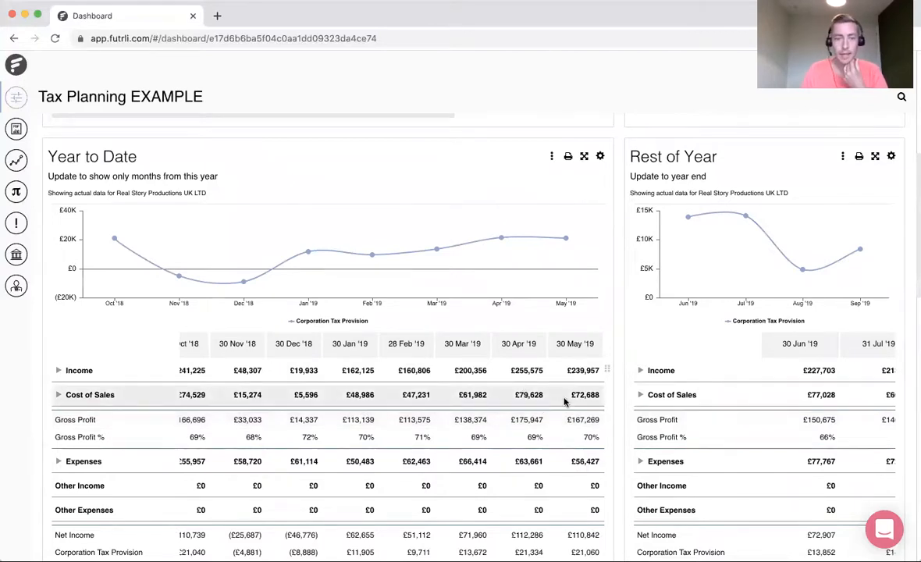
scroll(562, 374, "down", 1)
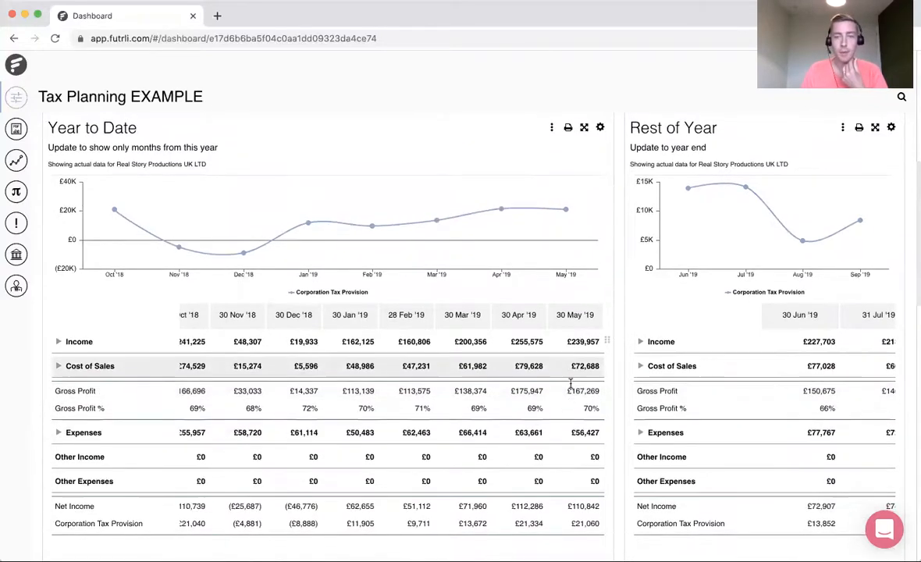
left_click(891, 128)
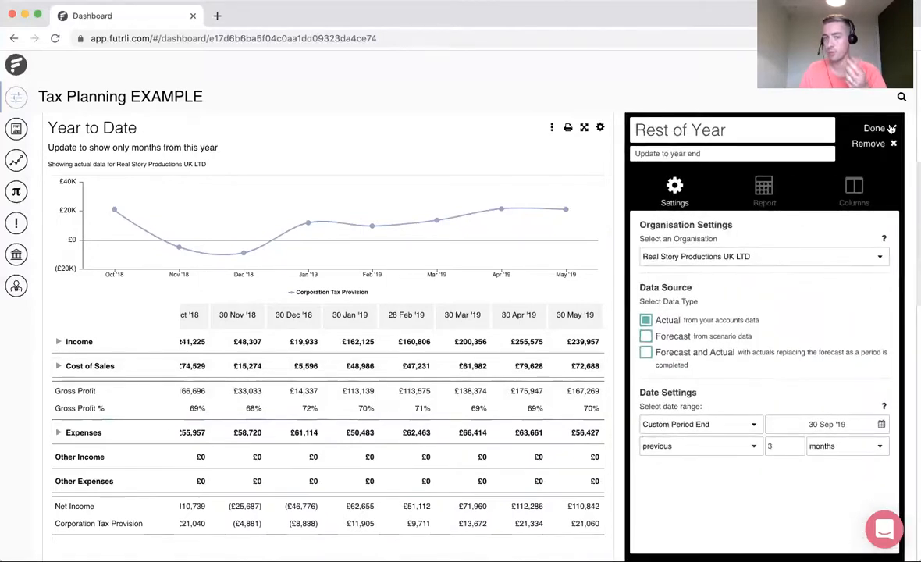
left_click(646, 337)
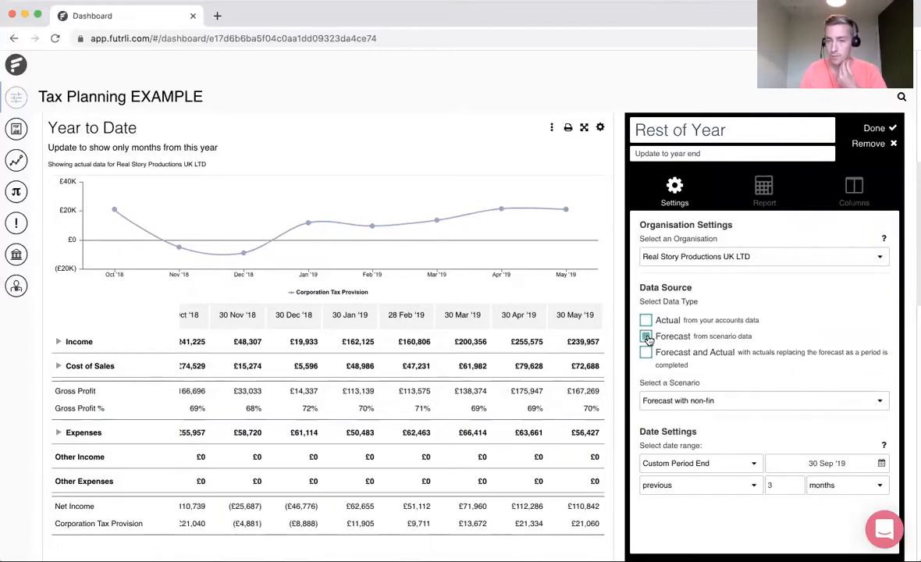
left_click(695, 401)
left_click(697, 412)
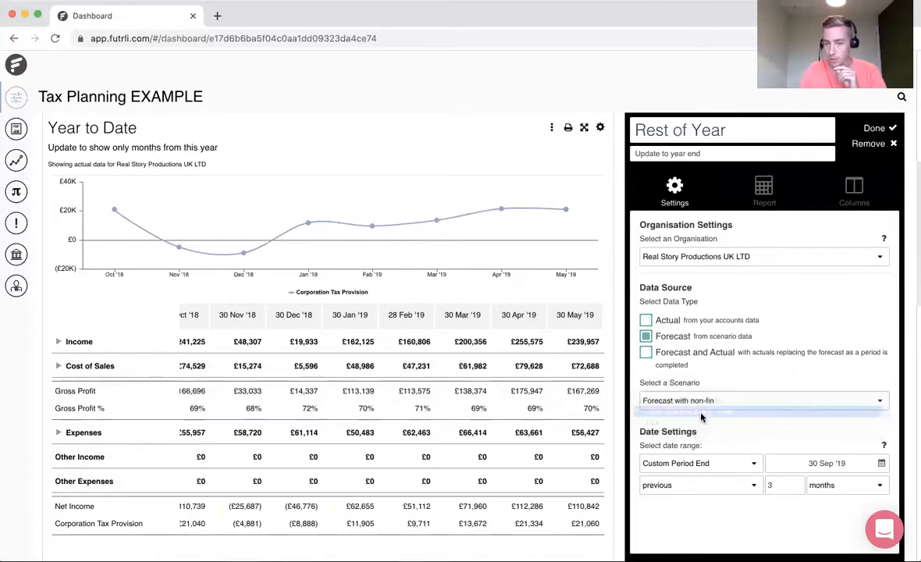
Set the Rest of Year card's date range to This calendar month with the following periods.
left_click(742, 464)
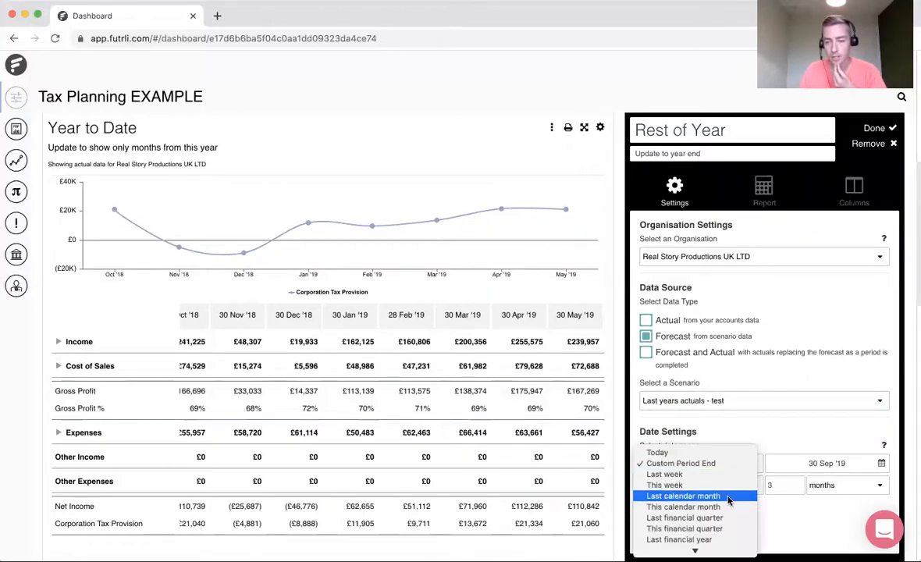
left_click(722, 507)
left_click(724, 488)
left_click(687, 494)
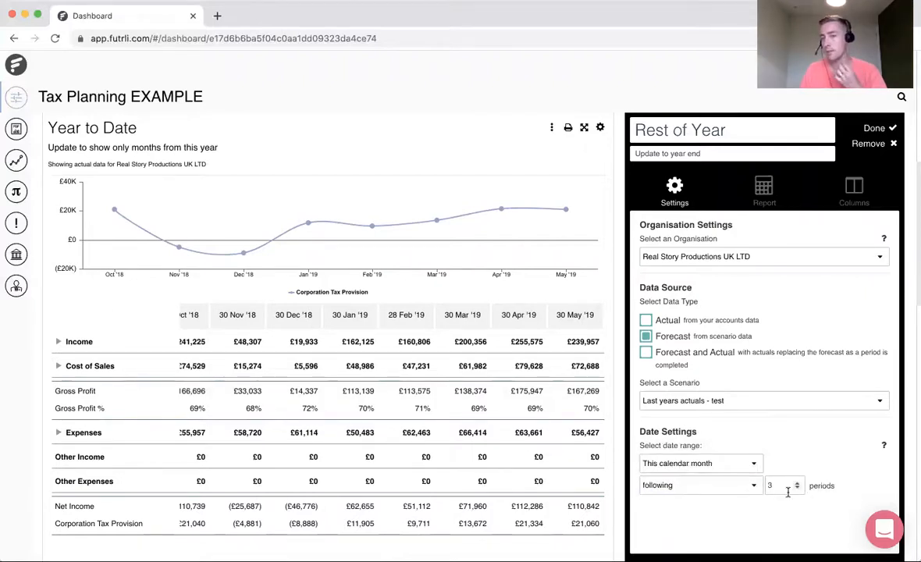
left_click_drag(647, 156, 724, 156)
left_click(724, 155)
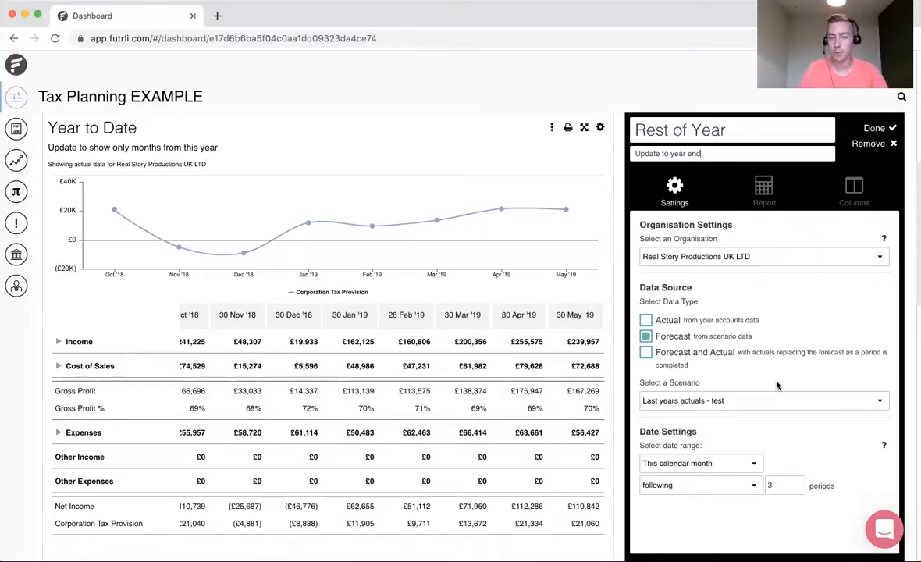
Change the Rest of Year card's subtitle to "Next 4 months", save the card and view it enlarged.
left_click_drag(706, 153, 597, 156)
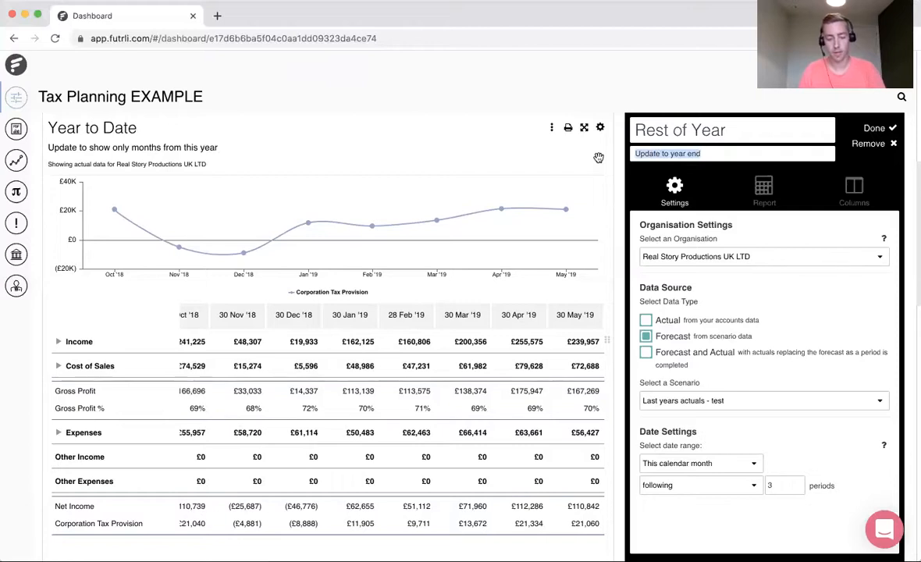
type("Next 4 months")
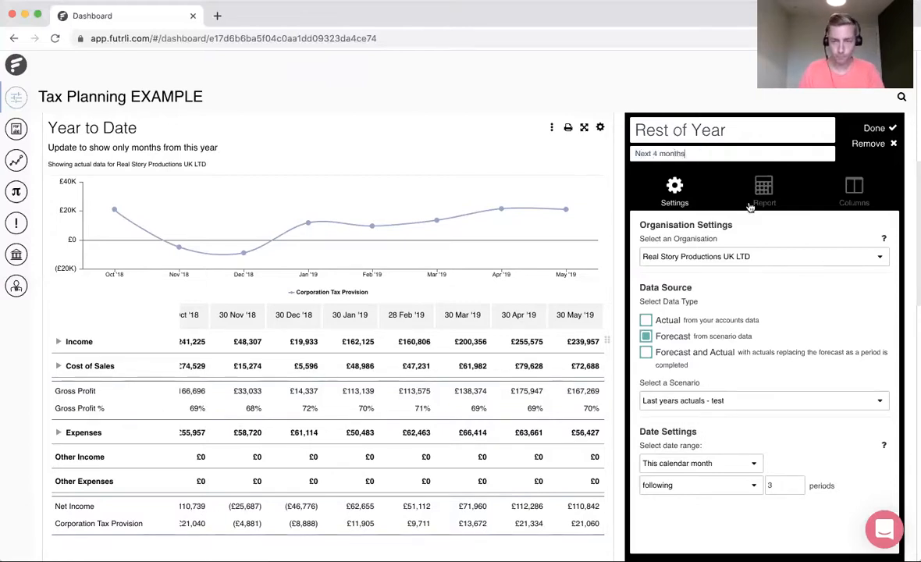
left_click(764, 191)
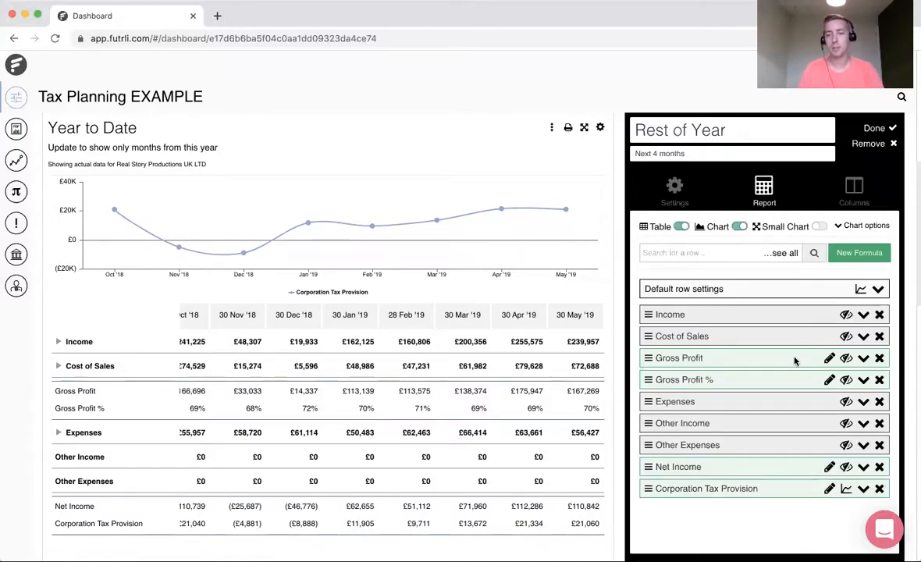
left_click(877, 128)
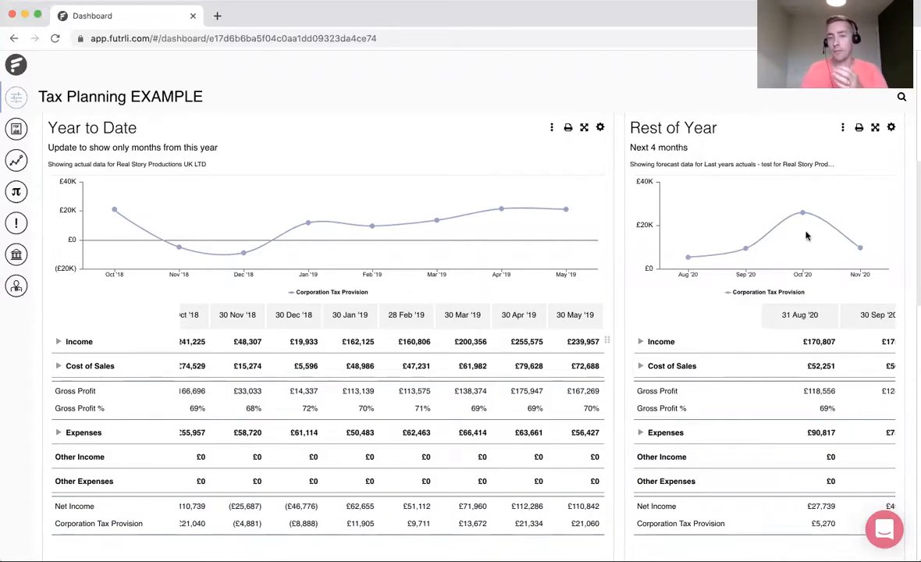
left_click(874, 128)
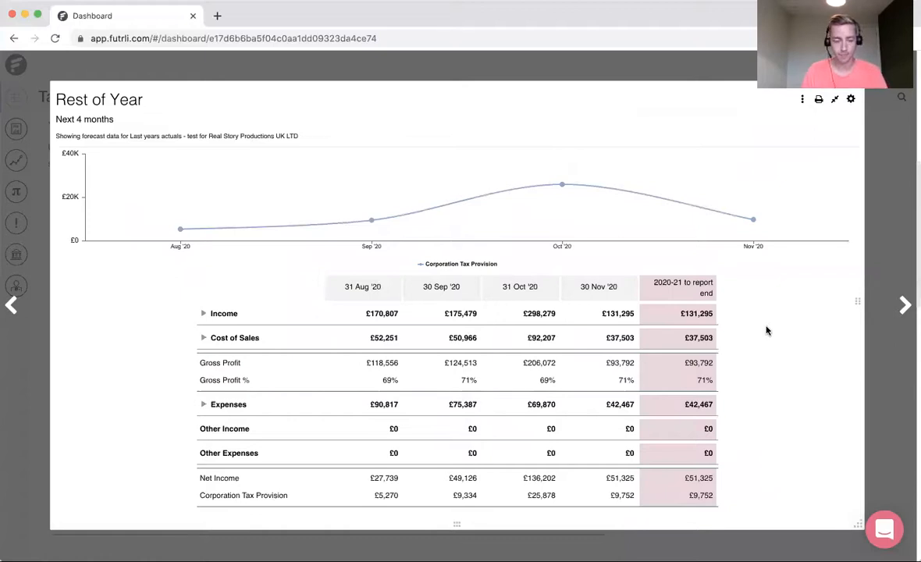
key("Escape")
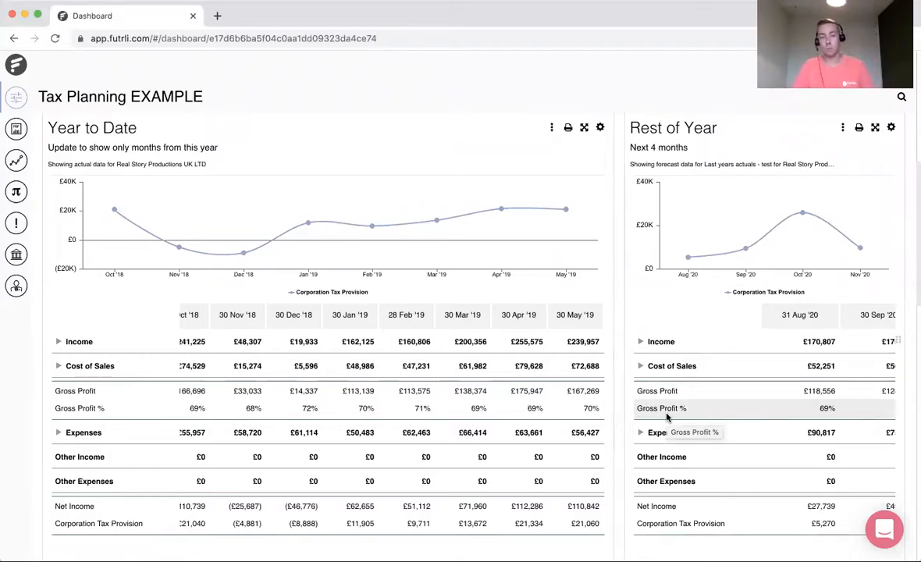
In the Rest of Year vs Forecast card, set column 1 to Actual Data and column 2 to Last years actuals - test.
scroll(603, 451, "down", 5)
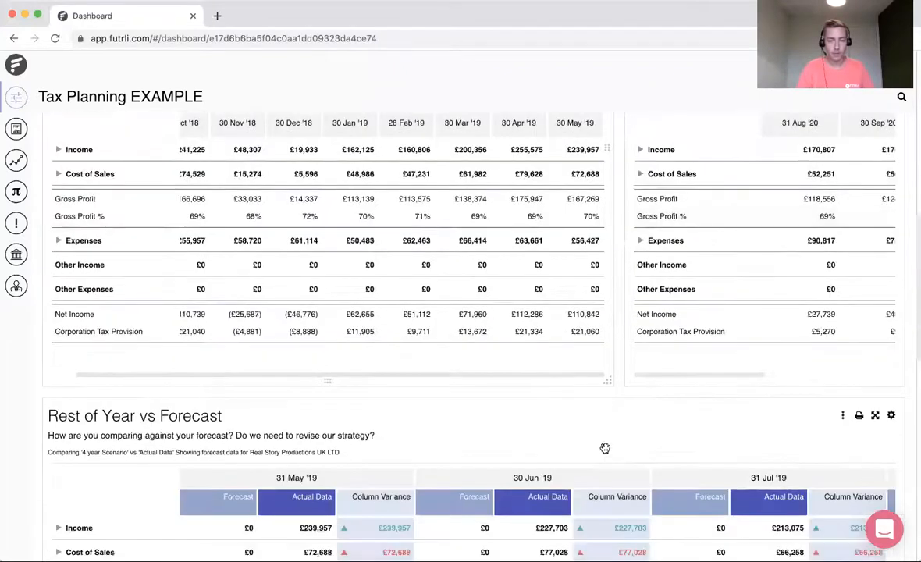
scroll(604, 451, "down", 3)
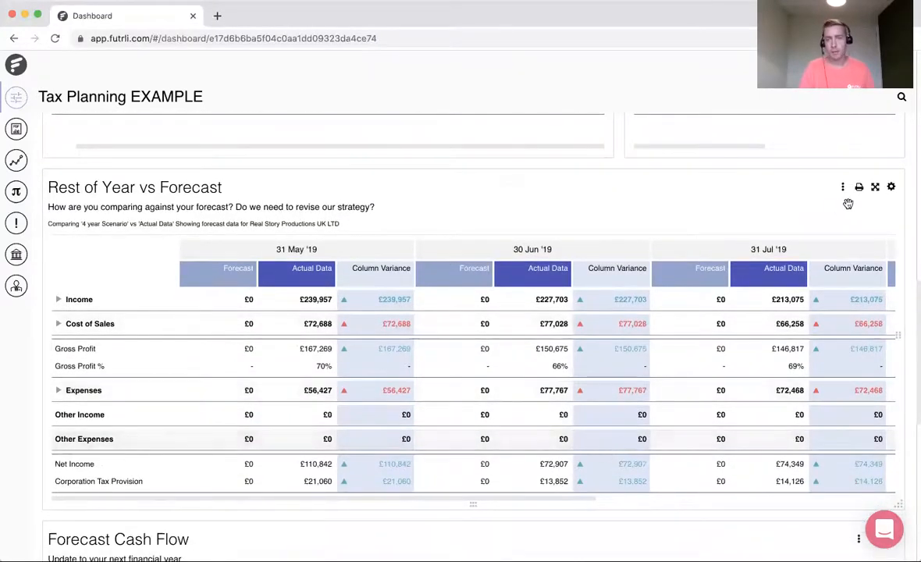
left_click(891, 189)
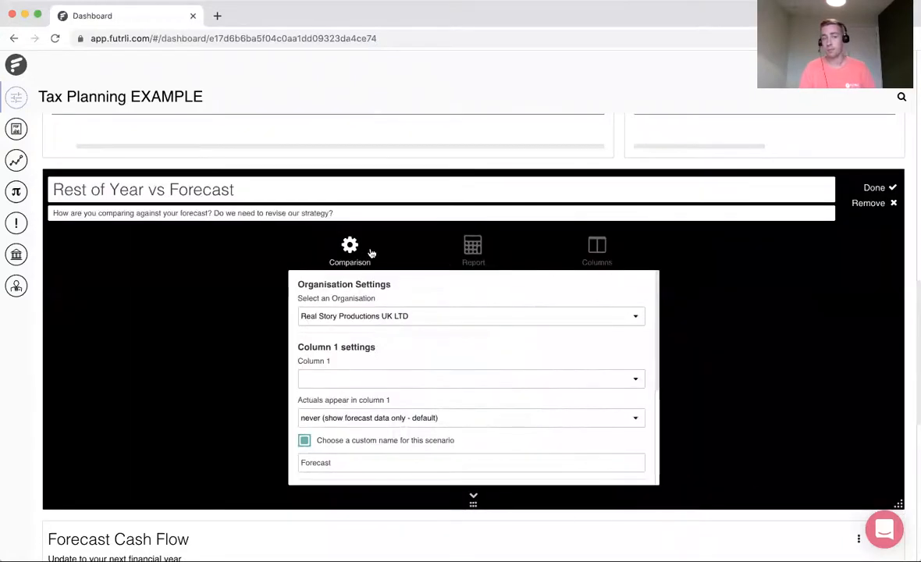
left_click_drag(374, 212, 152, 290)
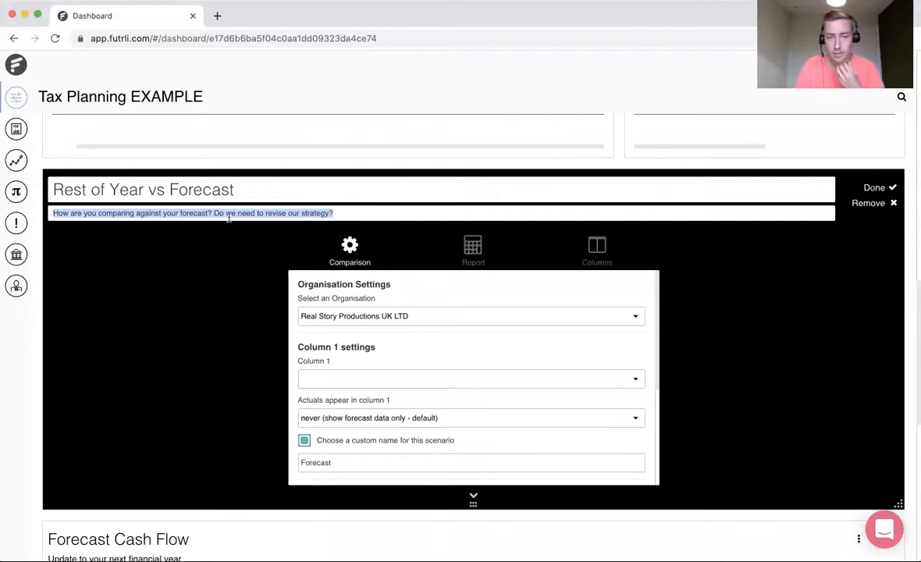
left_click(258, 212)
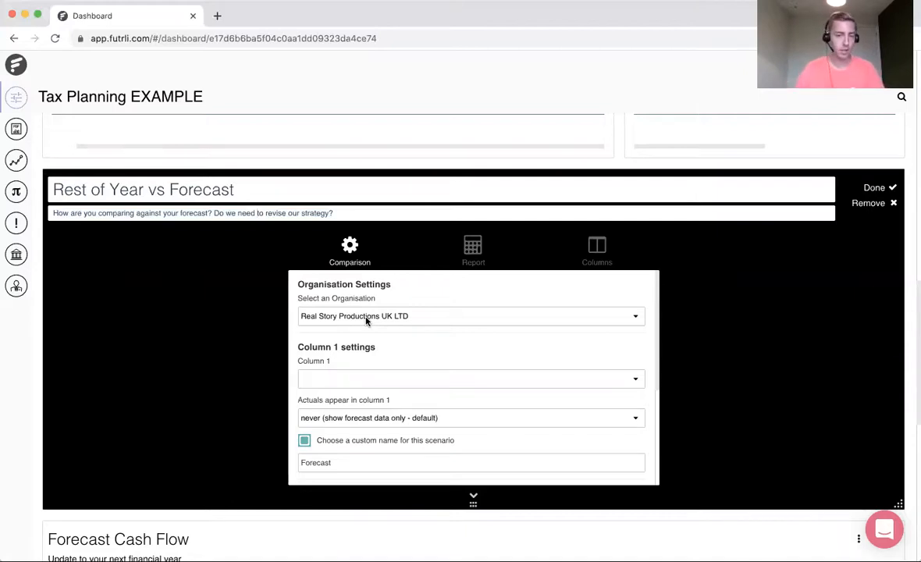
left_click(334, 380)
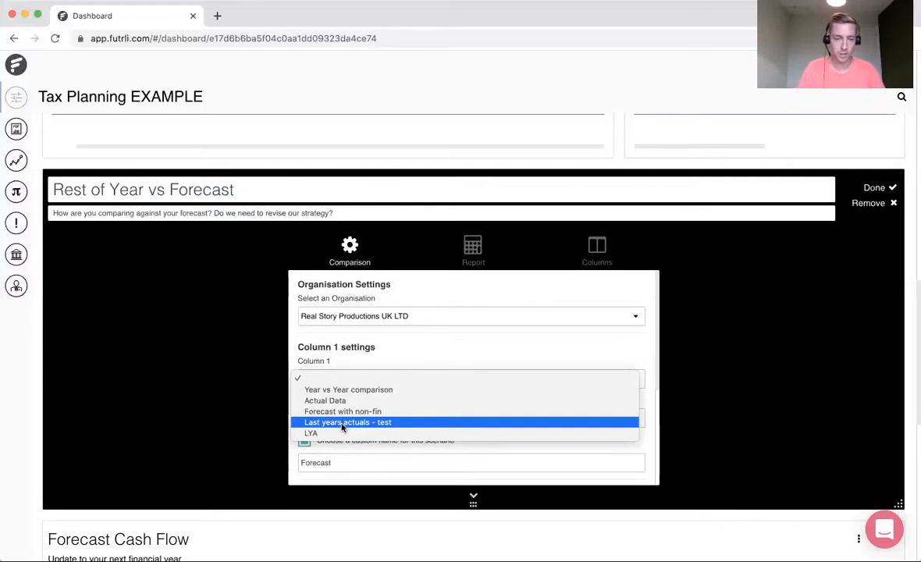
left_click(358, 400)
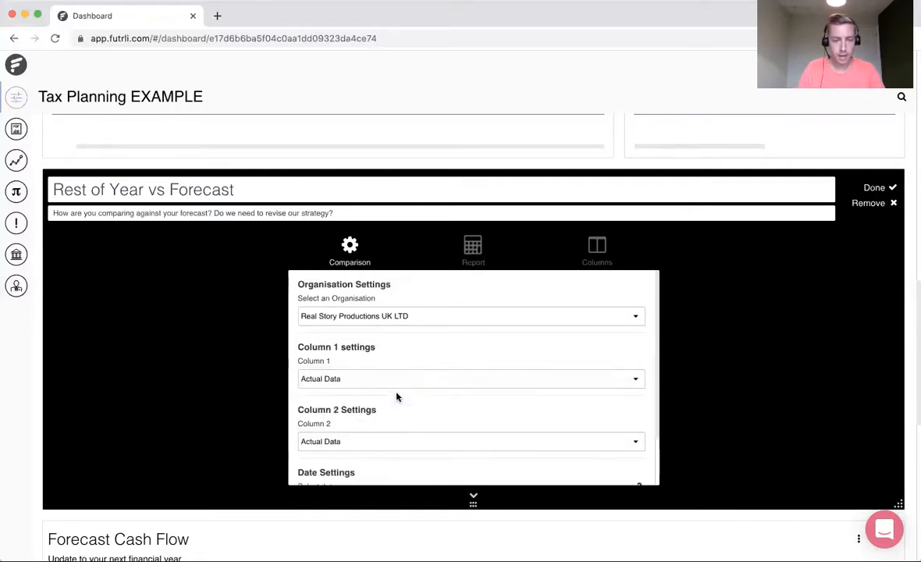
scroll(359, 385, "down", 2)
left_click(359, 386)
left_click(373, 403)
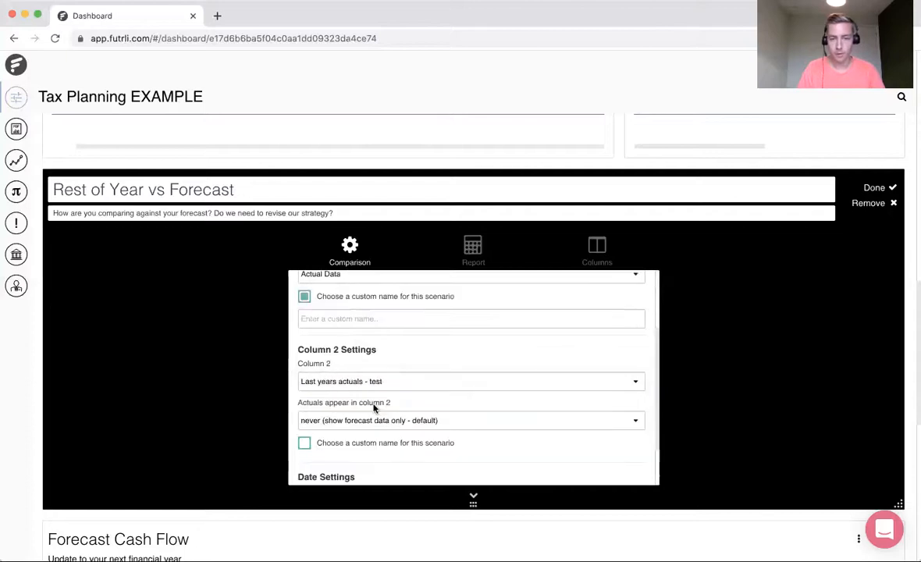
Turn off the custom name for column 1 and give column 2 the custom name Forecast.
scroll(375, 408, "down", 1)
scroll(375, 407, "up", 2)
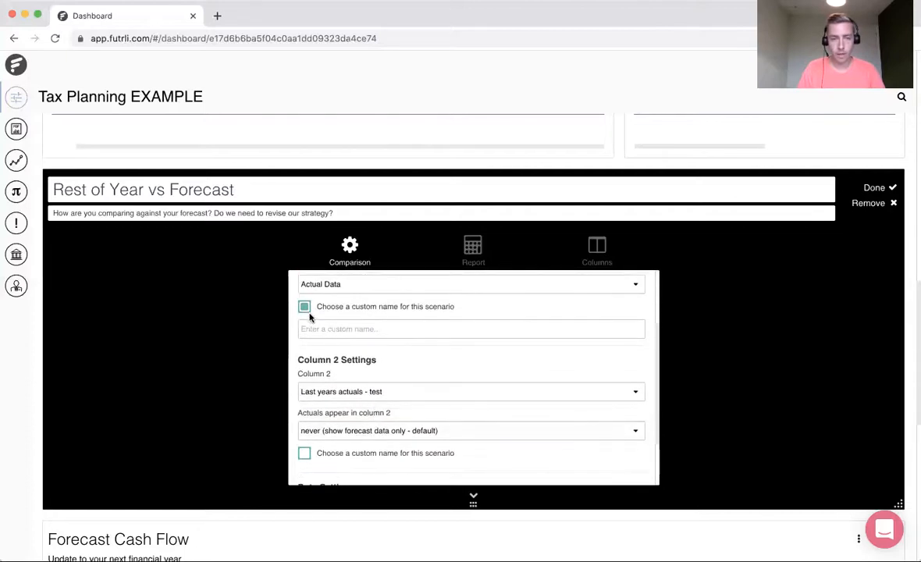
left_click(306, 310)
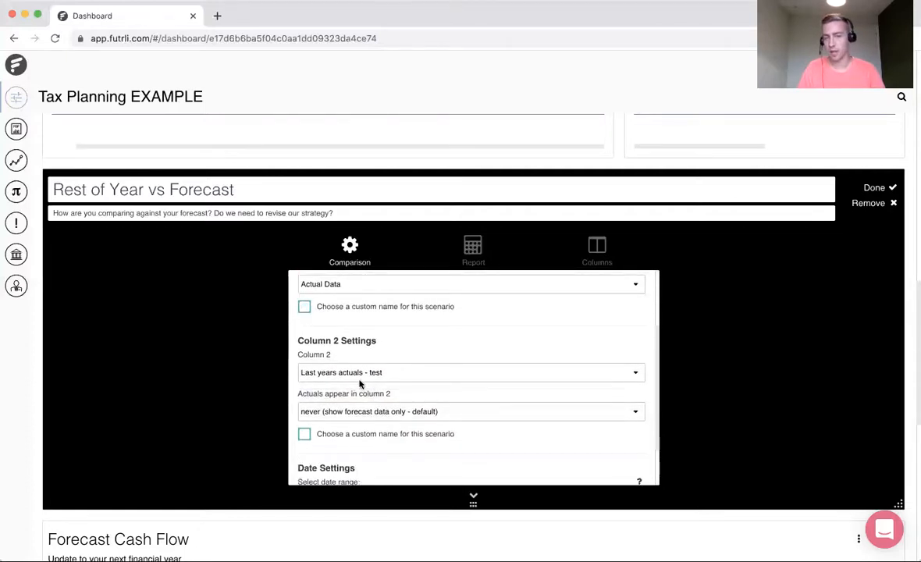
left_click(303, 434)
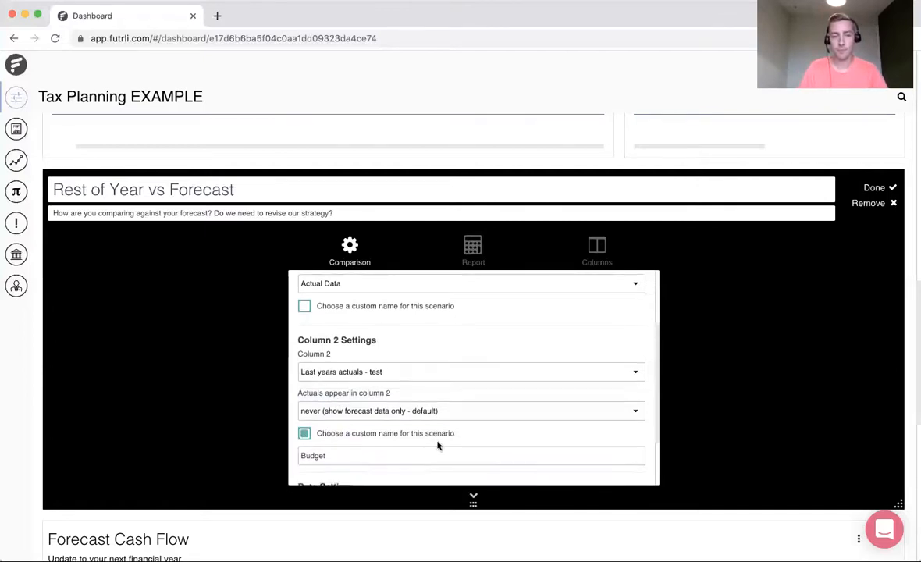
scroll(437, 441, "down", 1)
left_click_drag(299, 427, 374, 433)
type("Forecast")
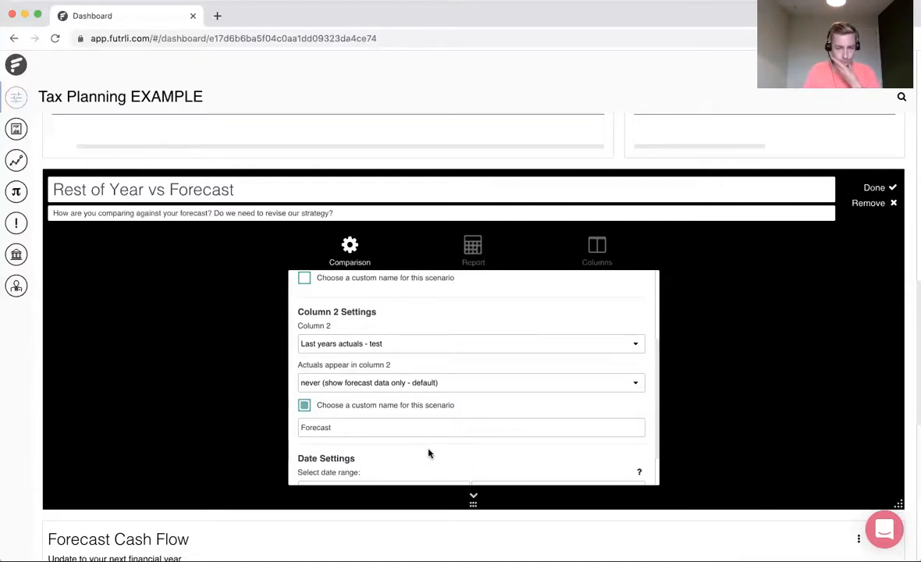
Set the Rest of Year vs Forecast card's date range to This calendar month and save the card.
scroll(428, 453, "down", 2)
left_click(412, 446)
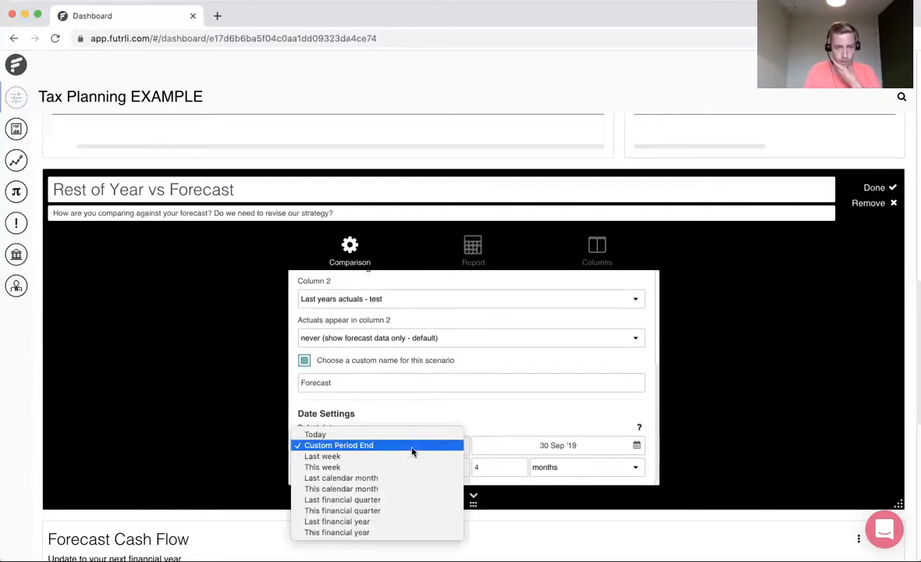
left_click(394, 496)
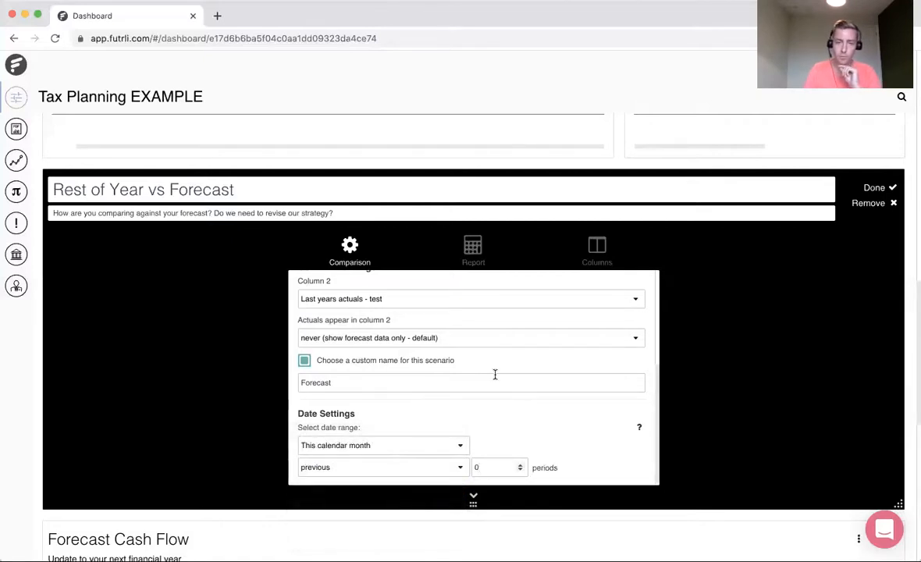
scroll(494, 375, "up", 5)
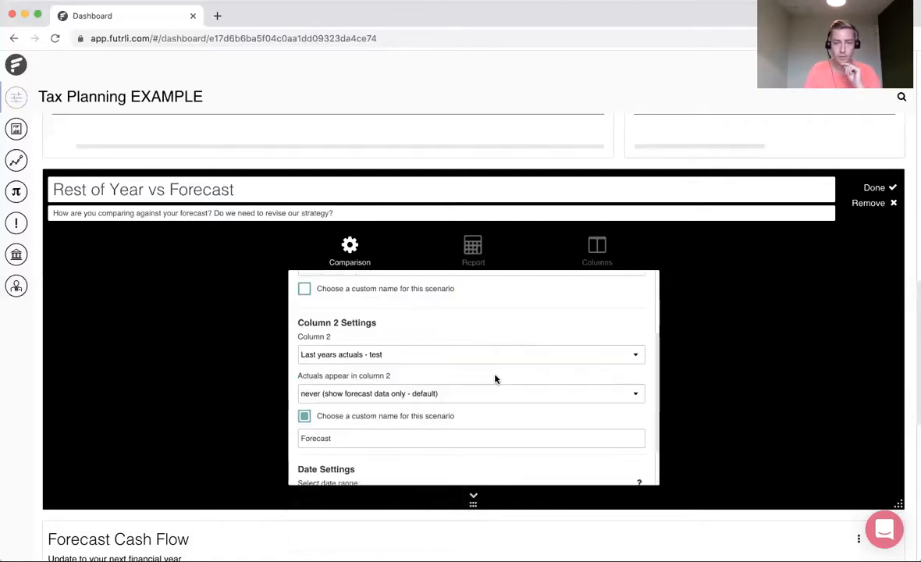
left_click(873, 189)
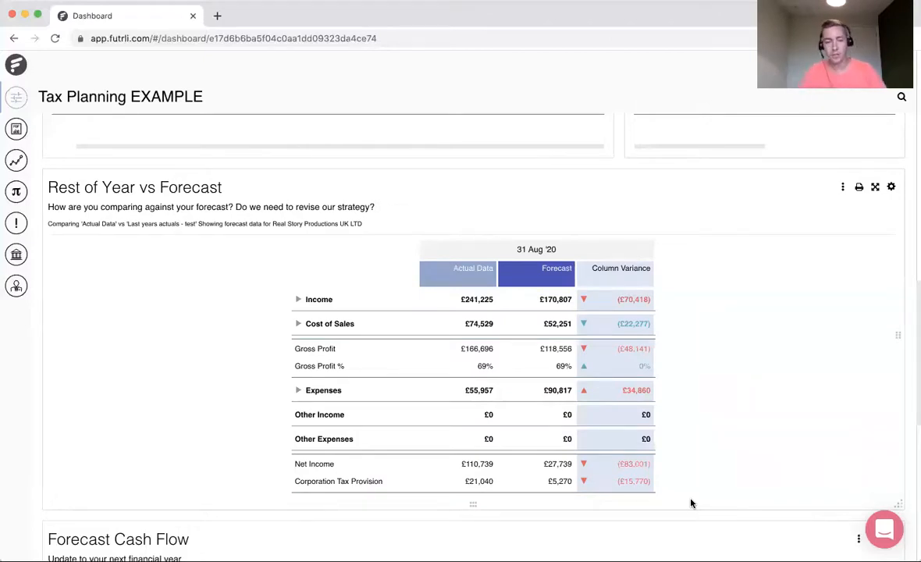
Set the Forecast Cash Flow card's data type to Forecast and its date range to This calendar month.
scroll(690, 504, "down", 8)
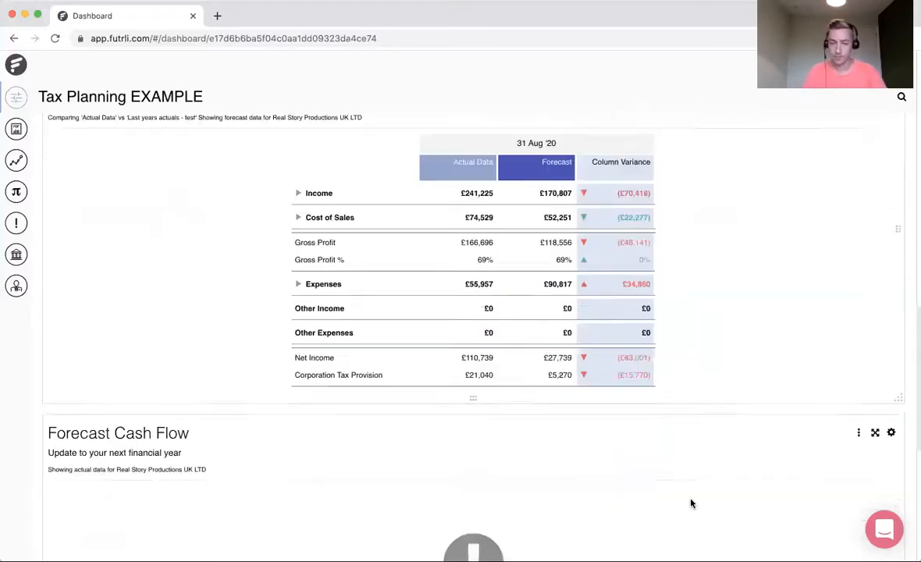
scroll(726, 394, "down", 1)
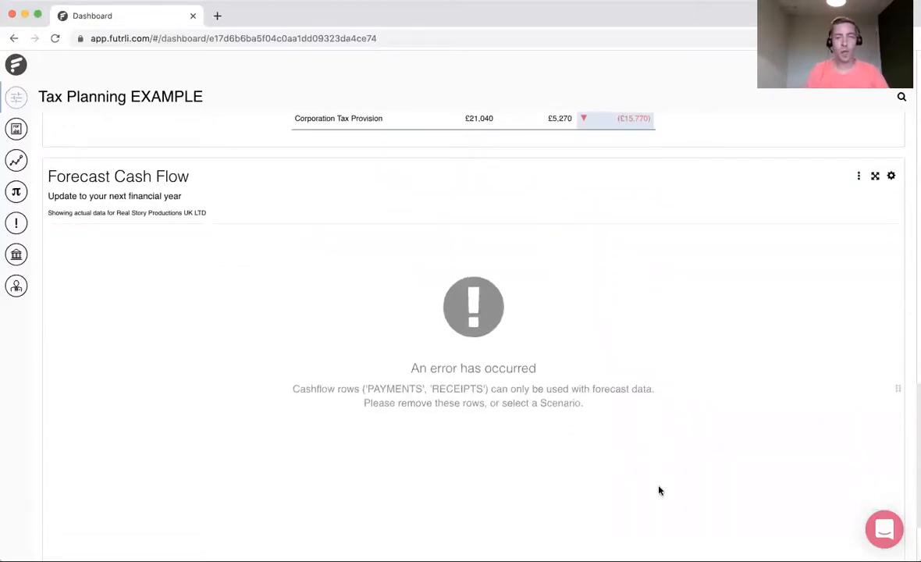
left_click(892, 177)
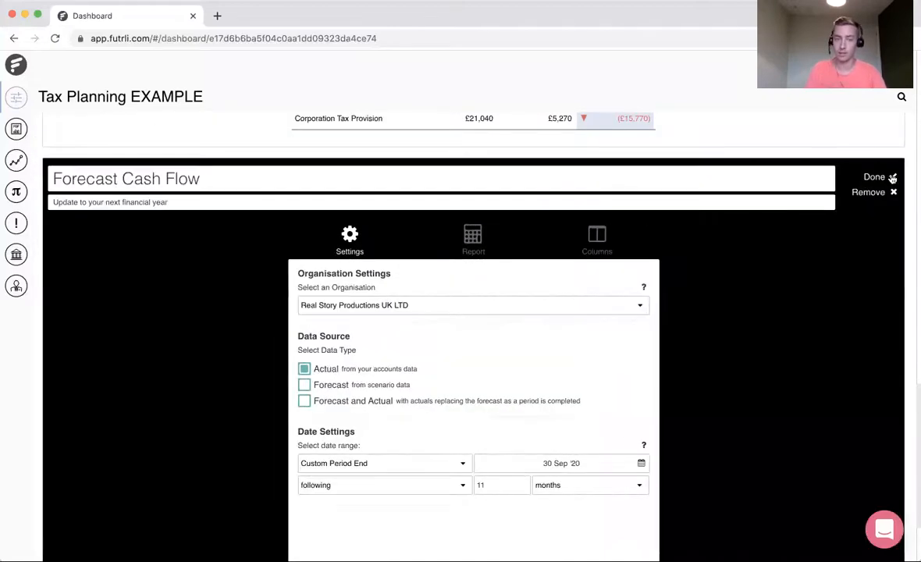
left_click(304, 386)
left_click(336, 502)
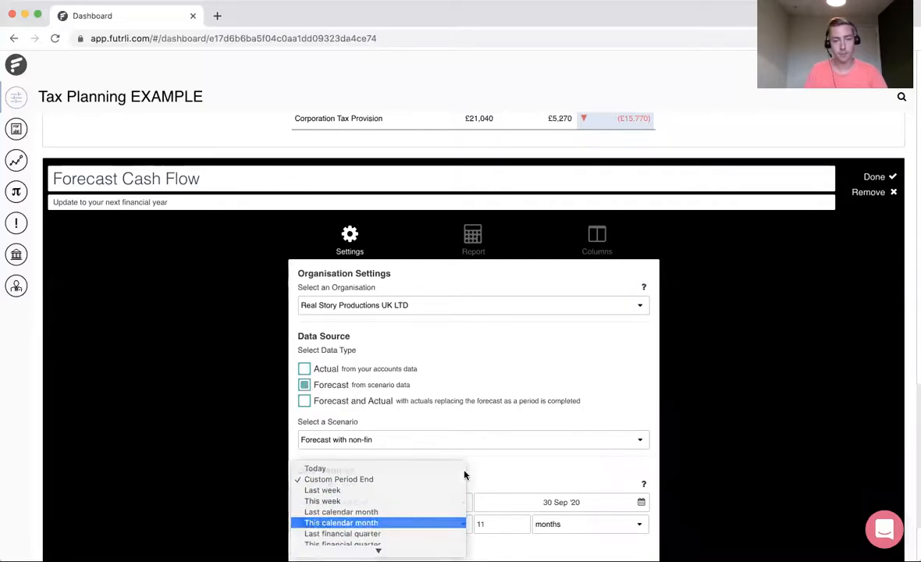
left_click(343, 522)
Choose the Last years actuals - test scenario for the Forecast Cash Flow card and save the card.
scroll(489, 462, "down", 2)
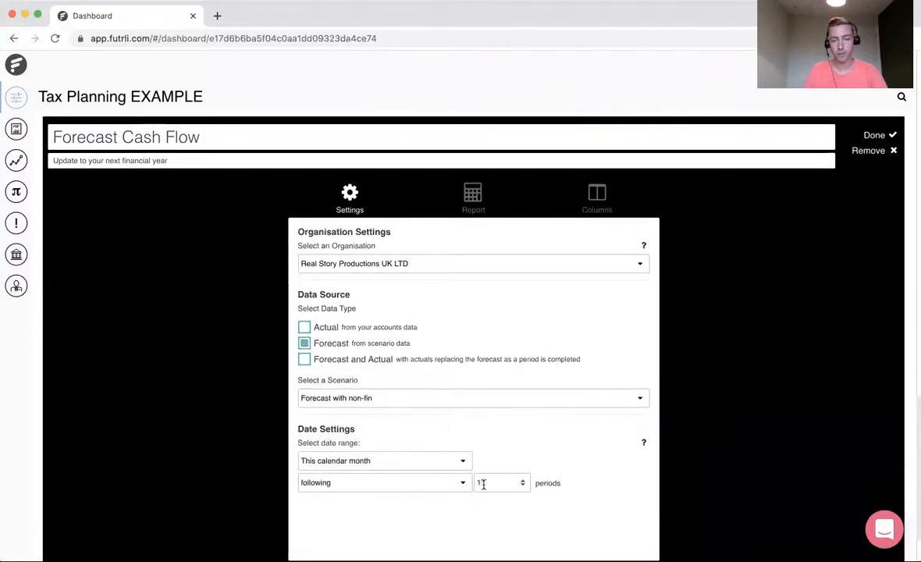
left_click(382, 402)
left_click(378, 418)
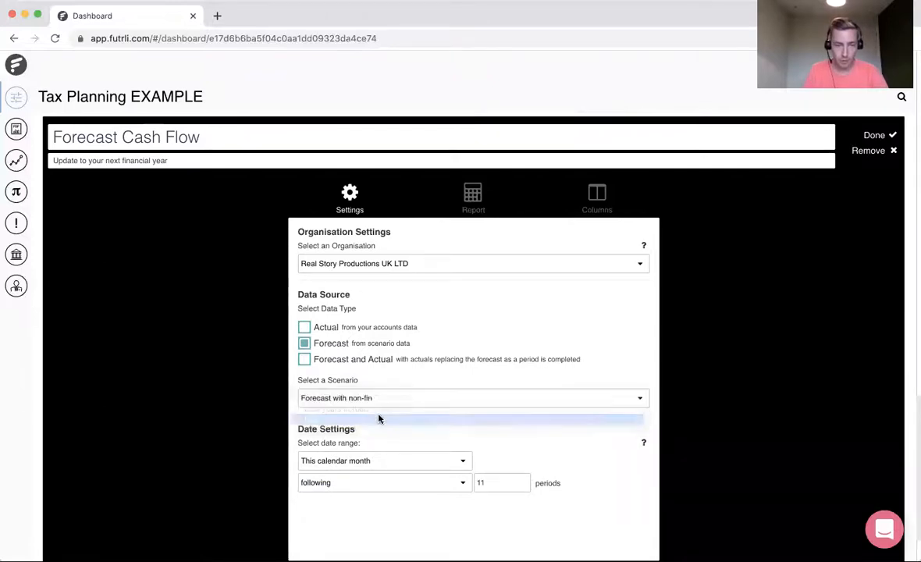
left_click(376, 399)
left_click(377, 388)
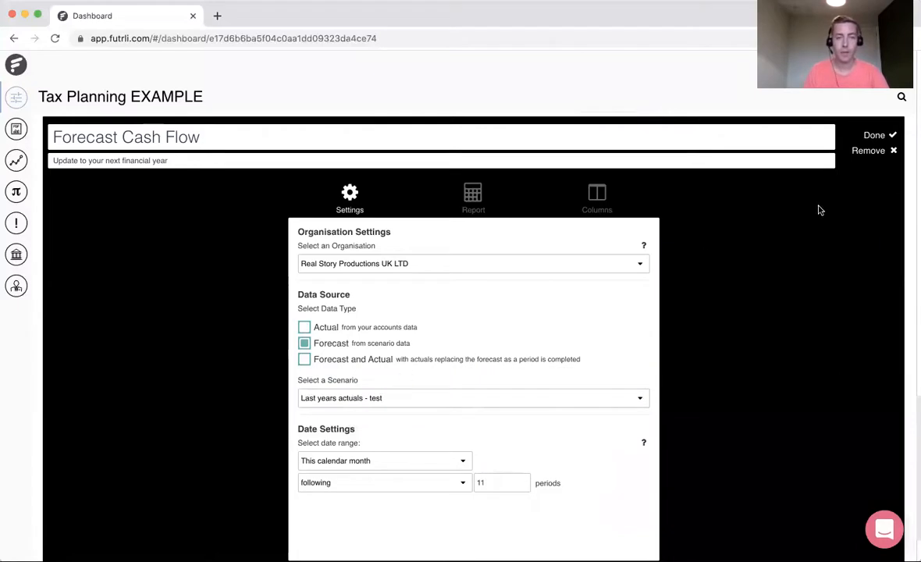
left_click(873, 136)
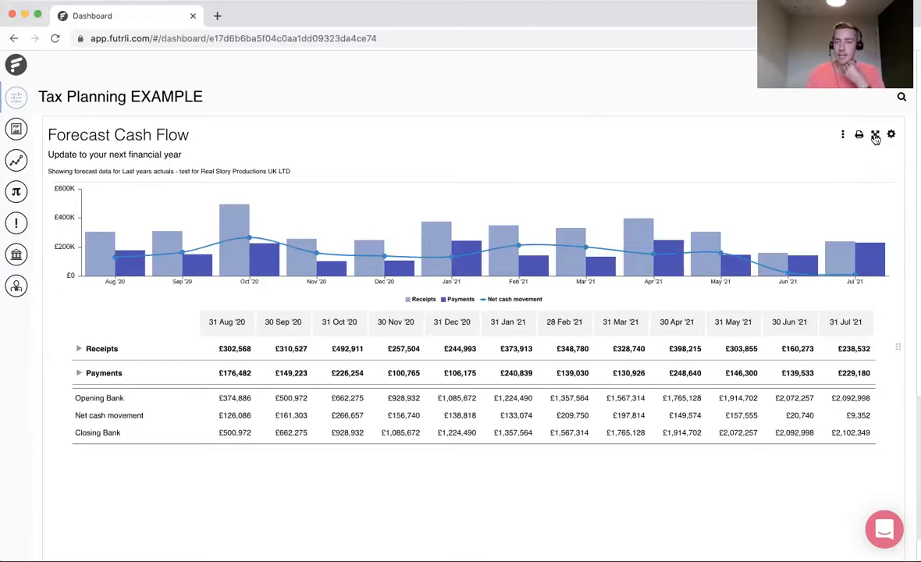
Examine the receipts and payments breakdowns in the enlarged Forecast Cash Flow card.
left_click(875, 136)
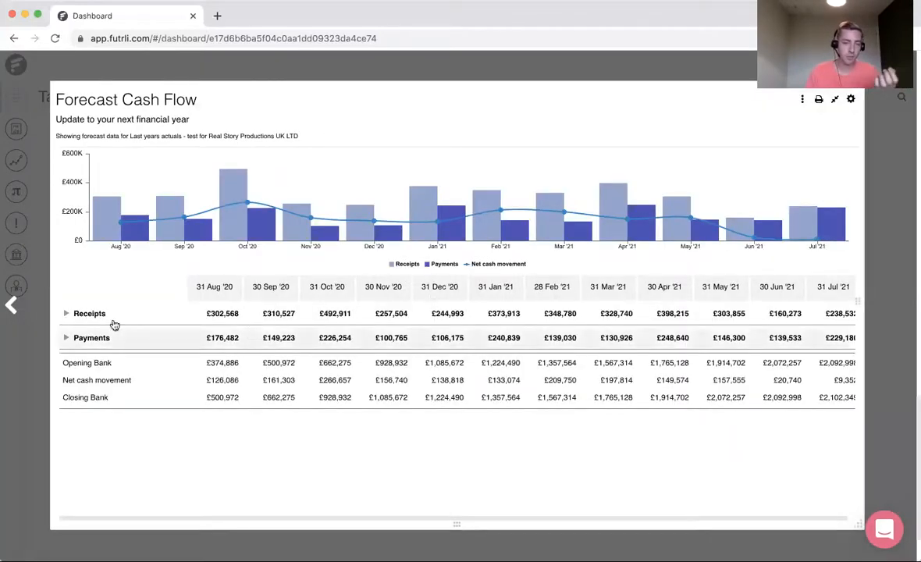
left_click(87, 313)
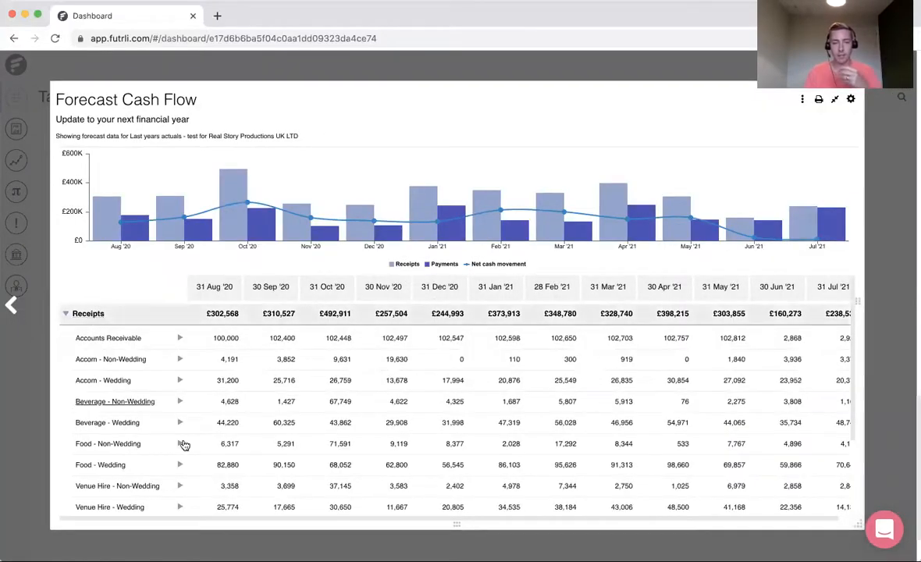
scroll(156, 437, "down", 3)
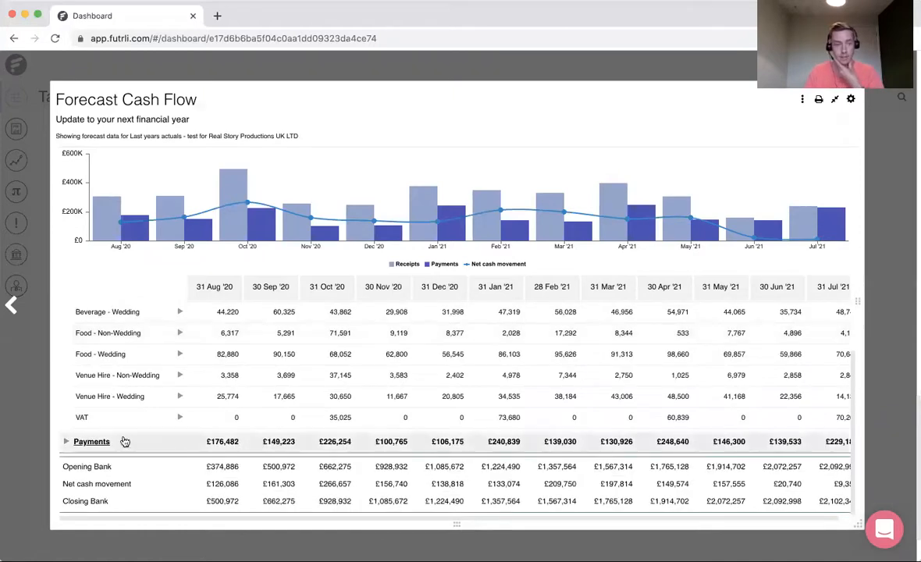
left_click(92, 442)
scroll(294, 412, "down", 5)
scroll(295, 415, "down", 6)
scroll(334, 426, "up", 15)
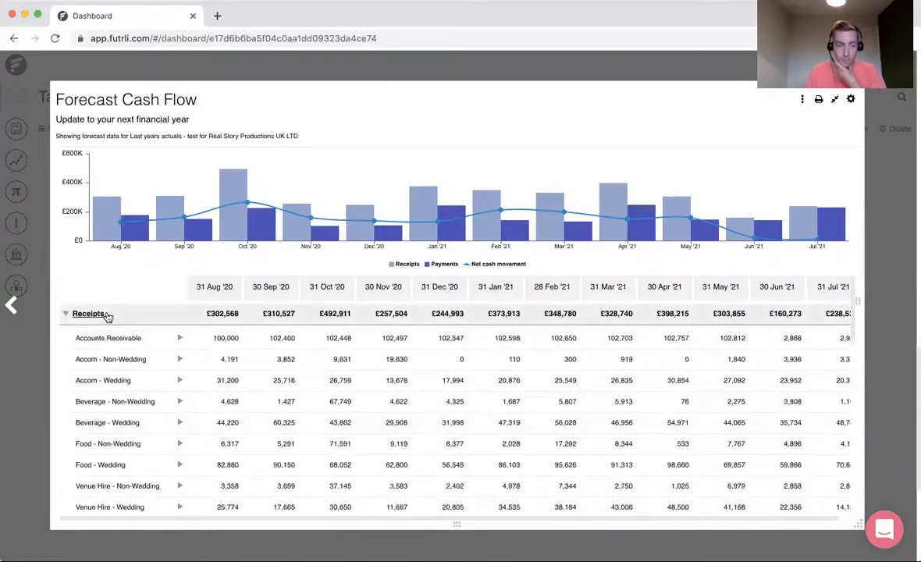
left_click(107, 315)
left_click(98, 338)
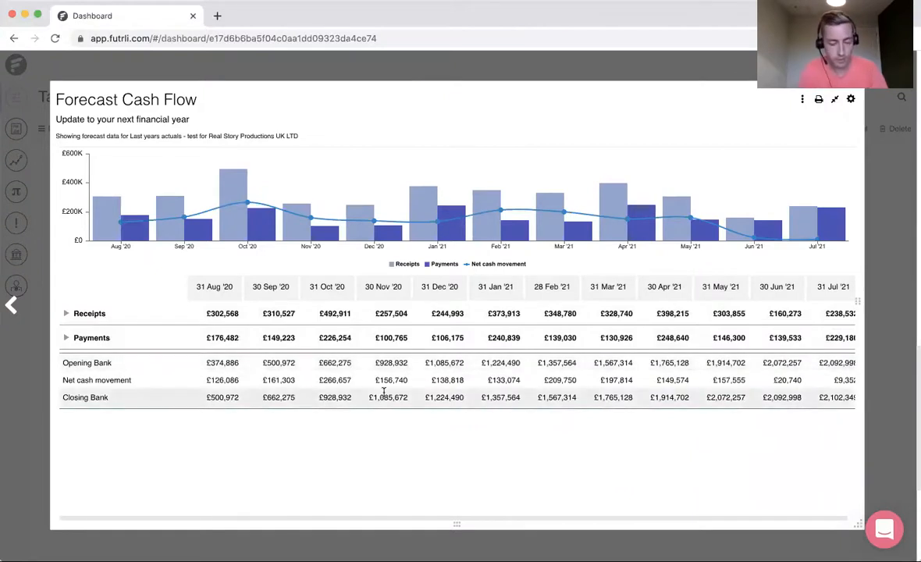
key("Escape")
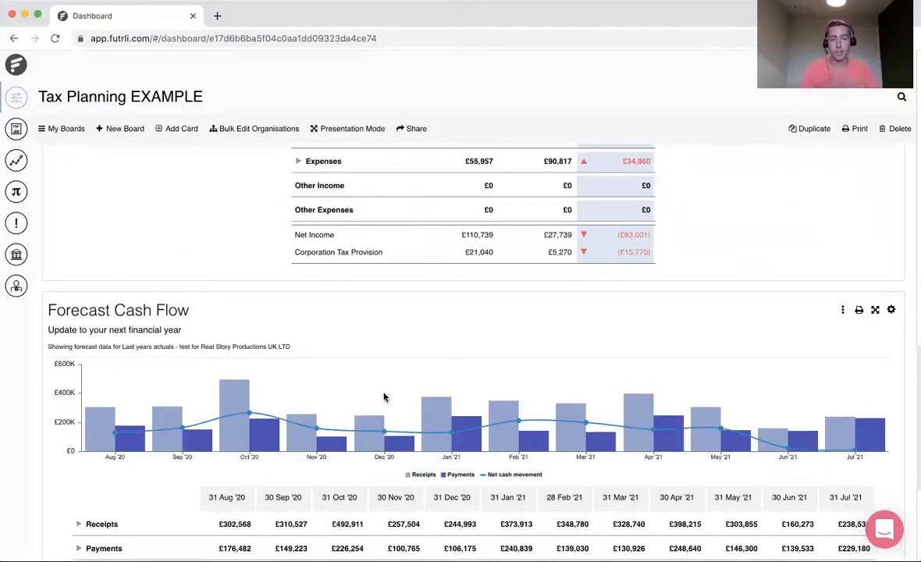
Generate a PDF of the Tax Planning EXAMPLE board and dismiss the download notification.
left_click(858, 129)
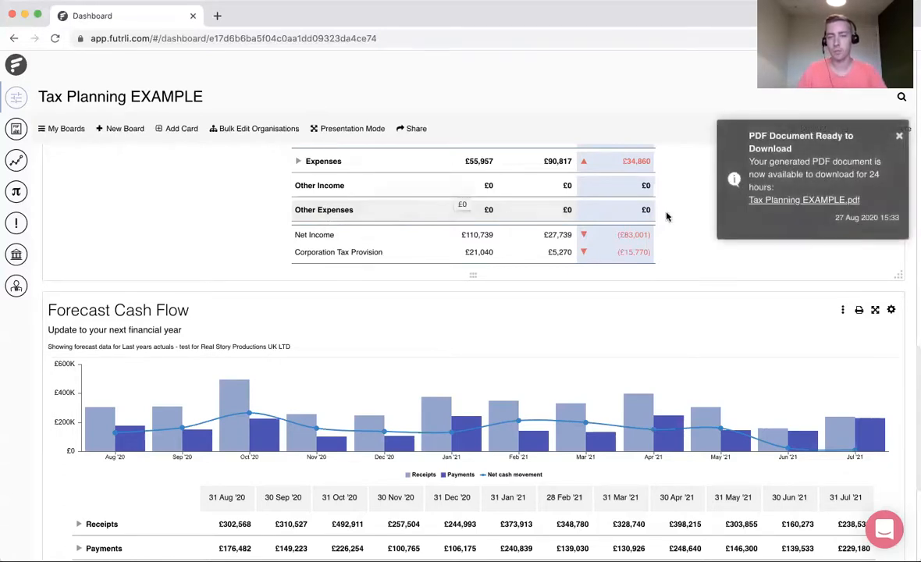
left_click(898, 136)
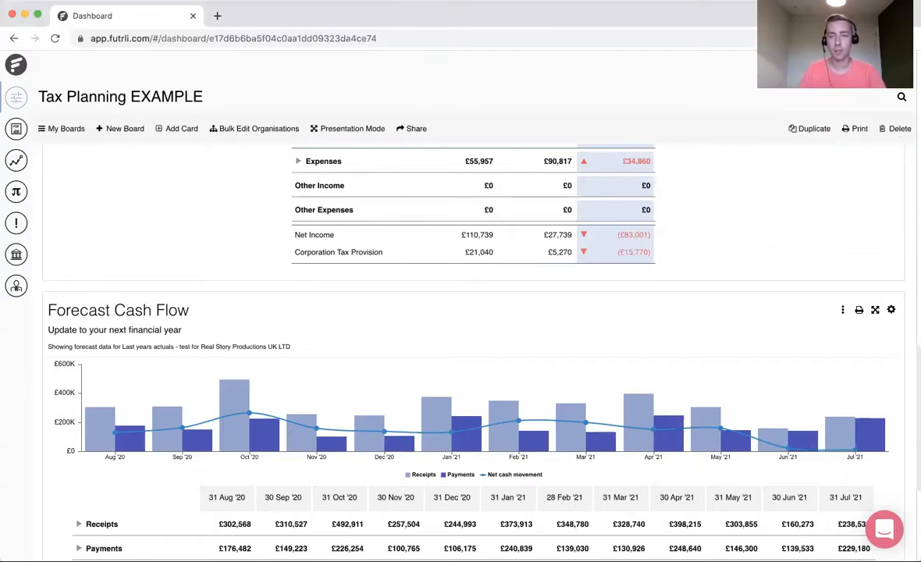